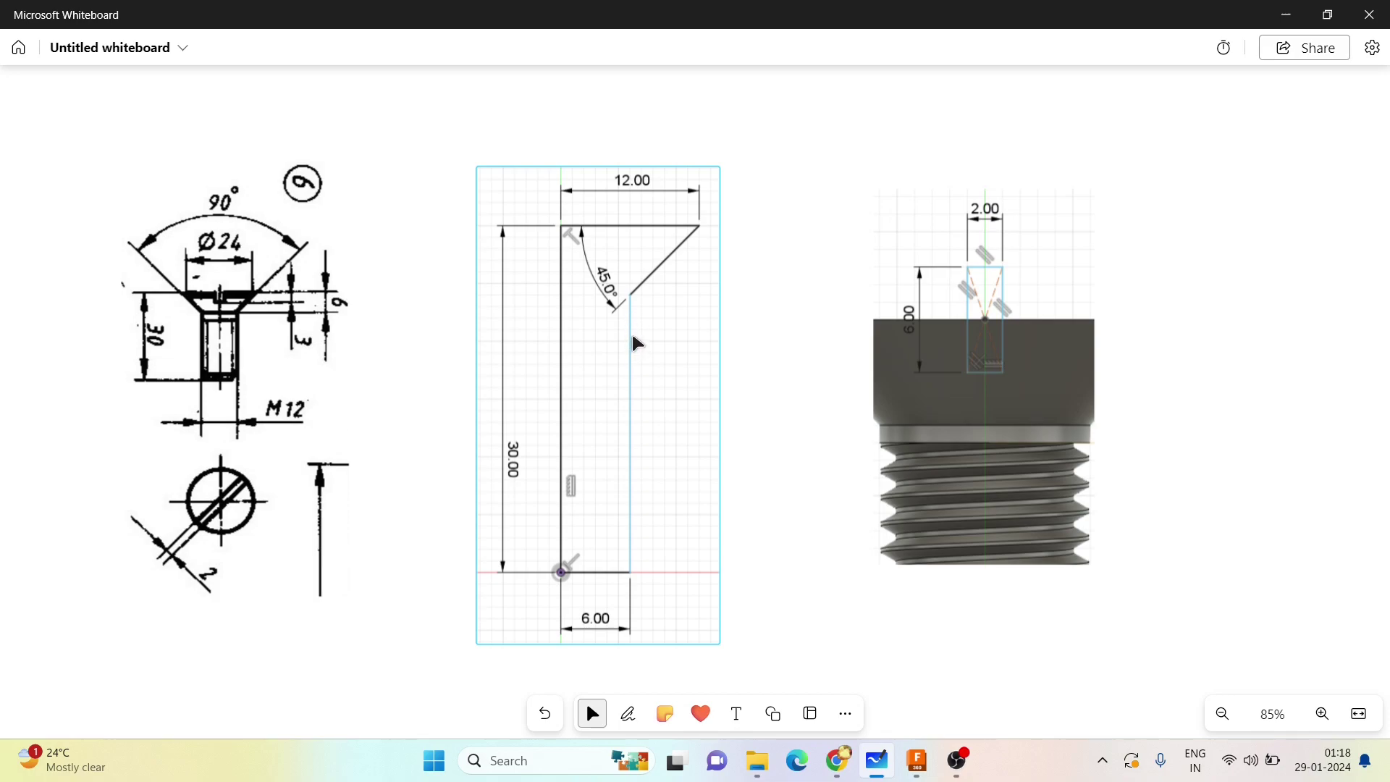
# Review the screw render and dimensioned reference drawing, then return to the Fusion 360 design.
pyautogui.click(842, 317)
pyautogui.click(993, 337)
pyautogui.click(830, 315)
pyautogui.click(215, 302)
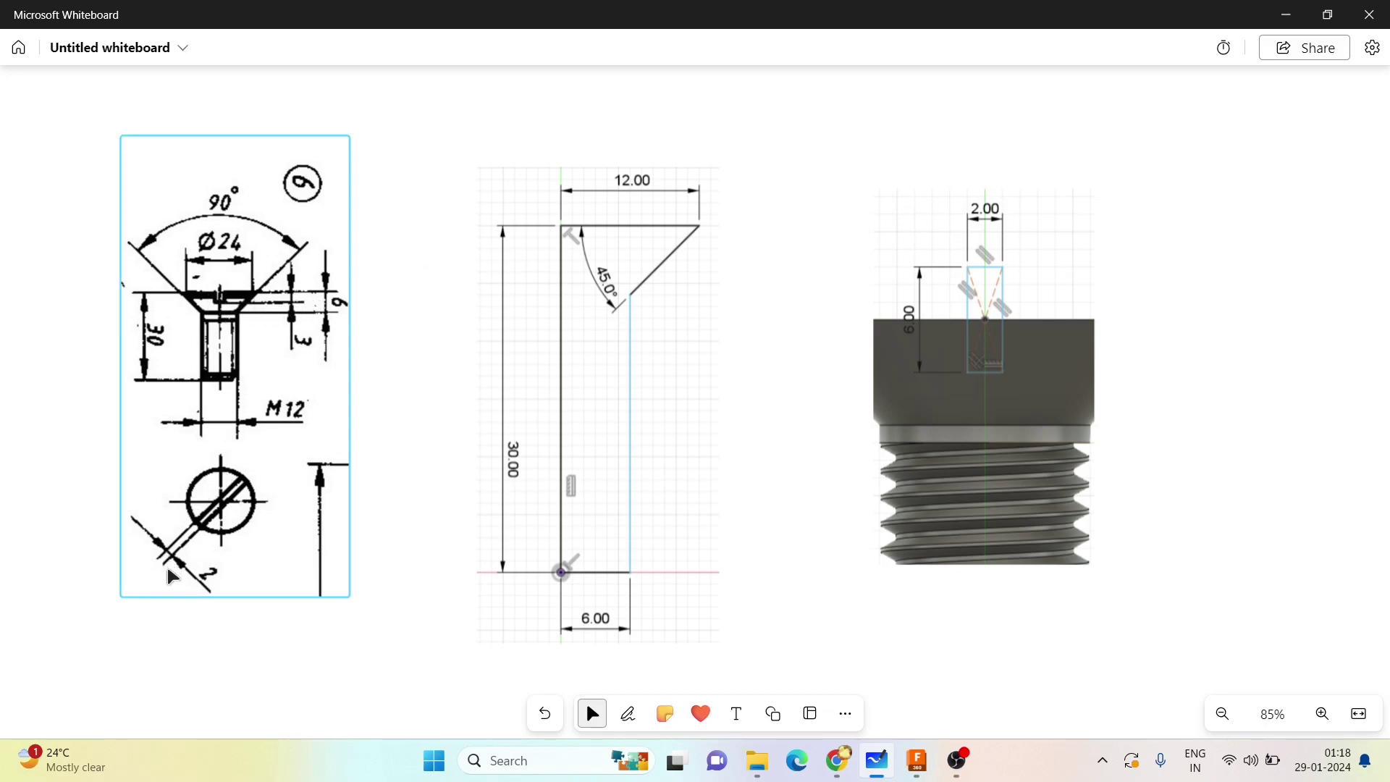
pyautogui.click(412, 297)
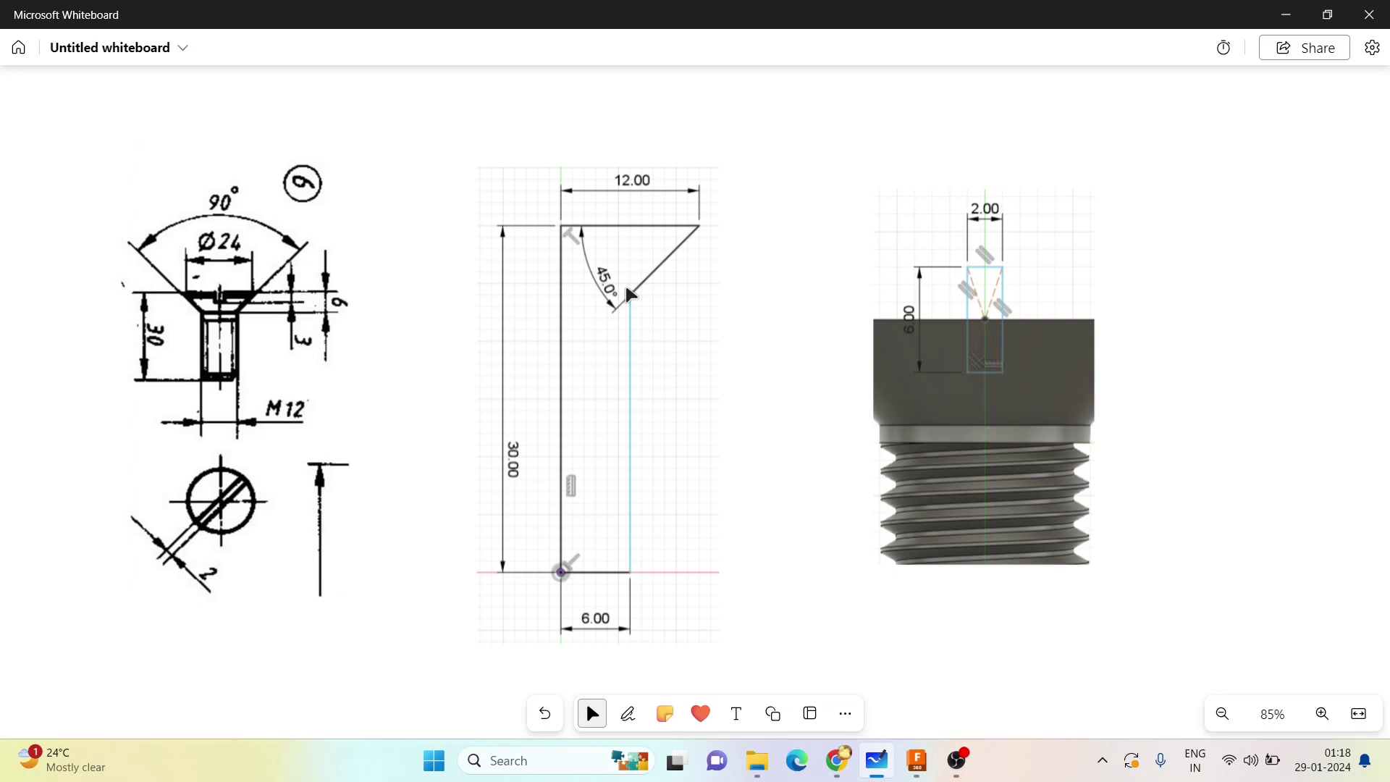
pyautogui.click(994, 326)
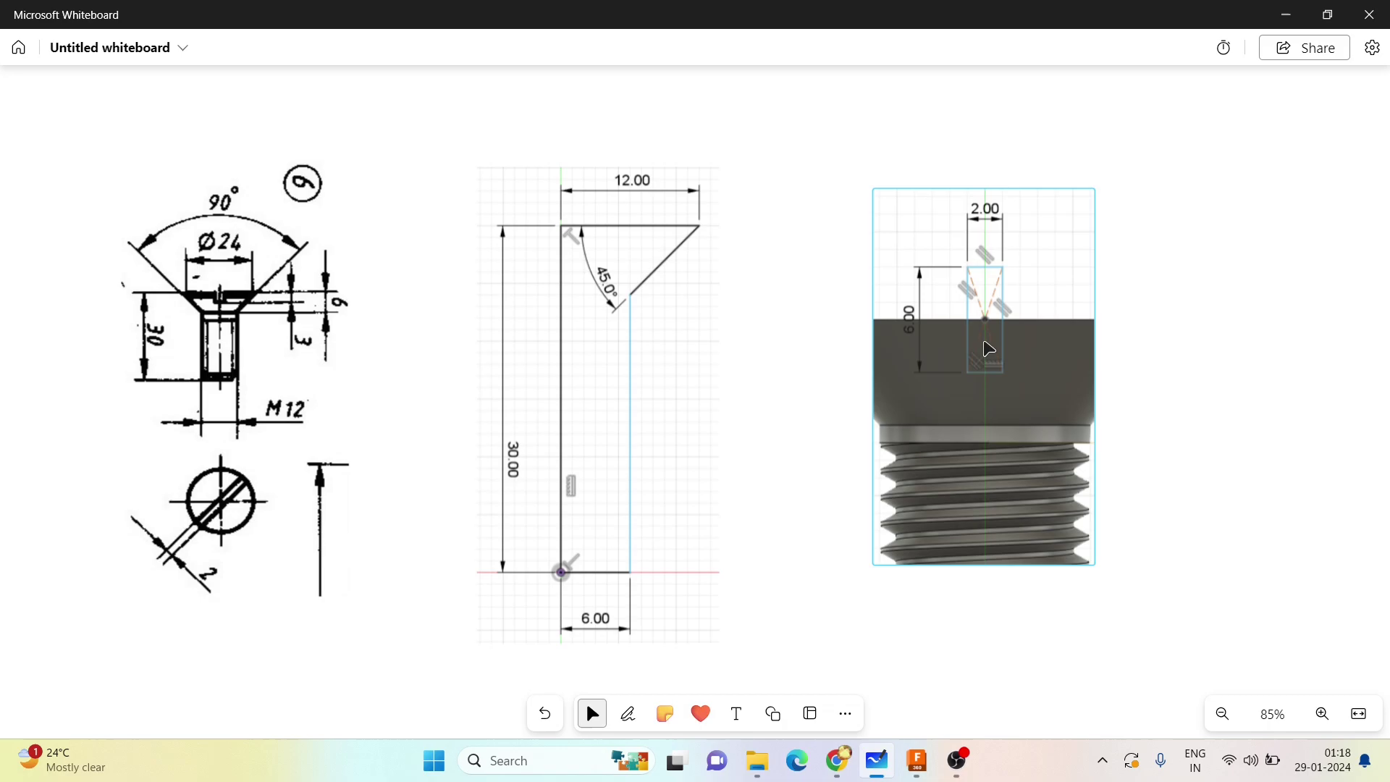
pyautogui.click(964, 634)
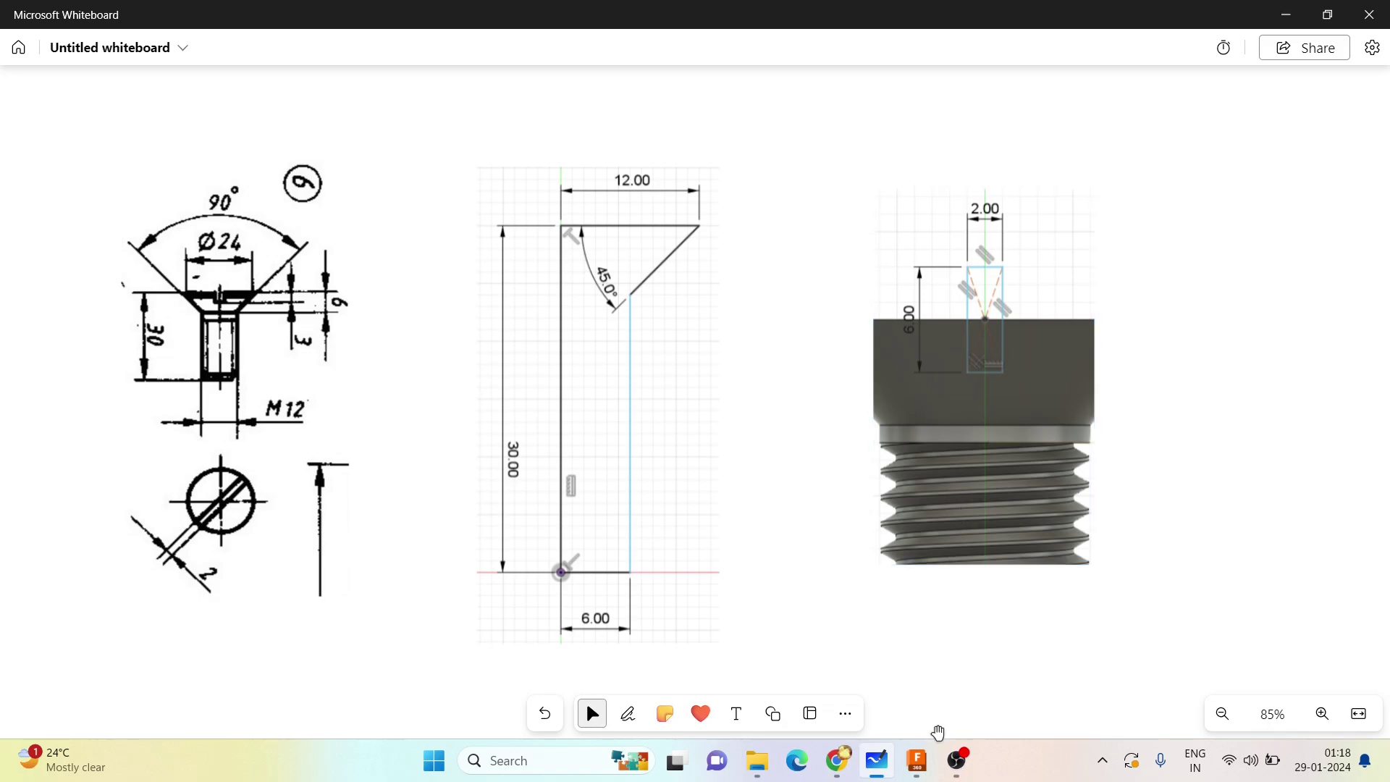
pyautogui.click(918, 762)
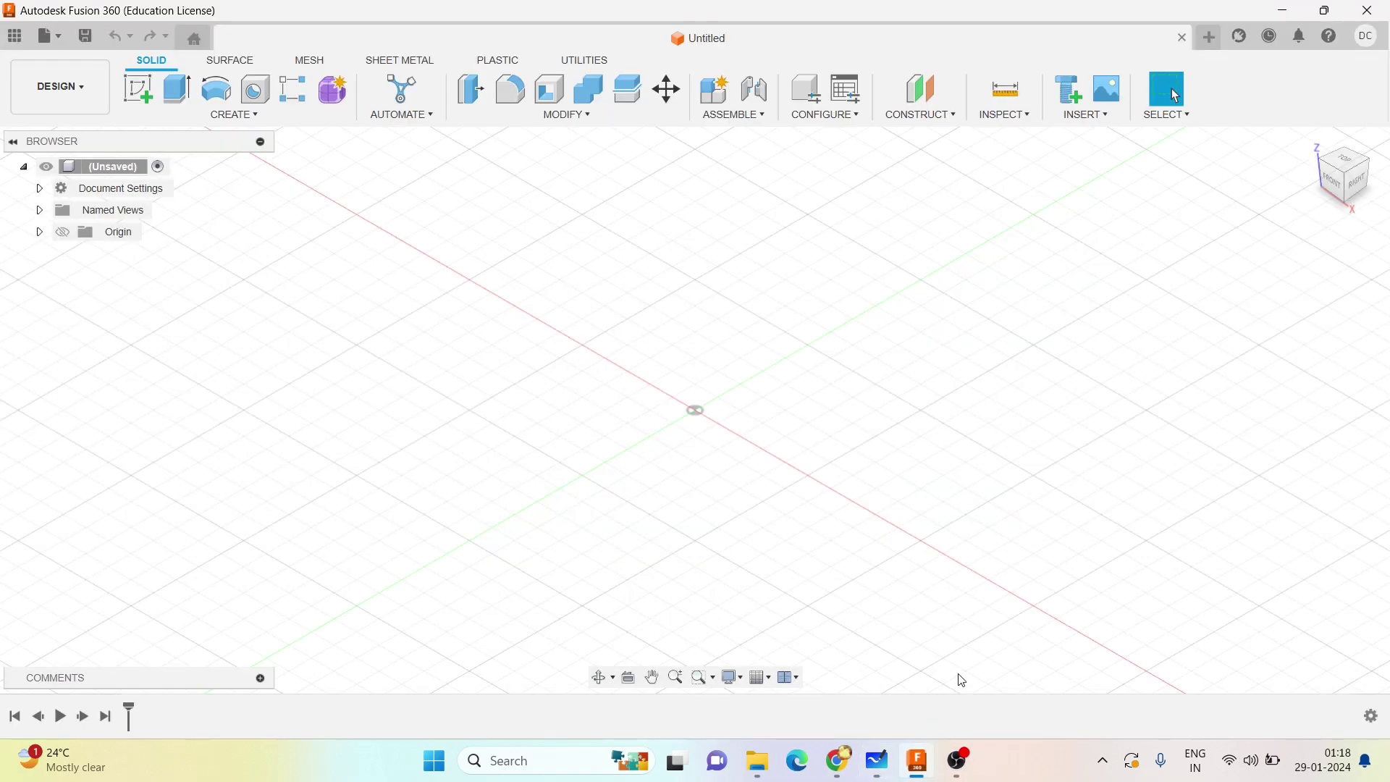
# On the front plane, draw the 30 mm vertical line and the 12 mm top line.
pyautogui.click(142, 86)
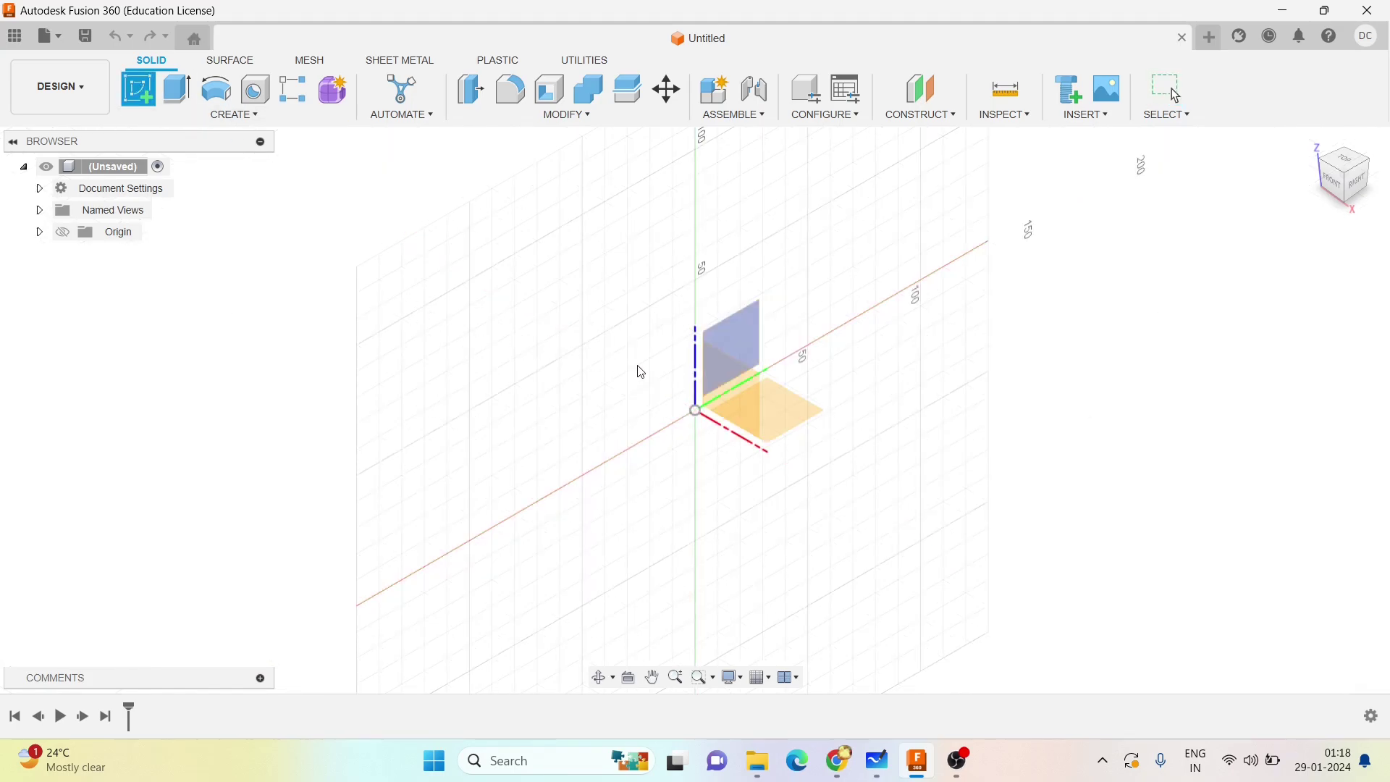
pyautogui.click(723, 368)
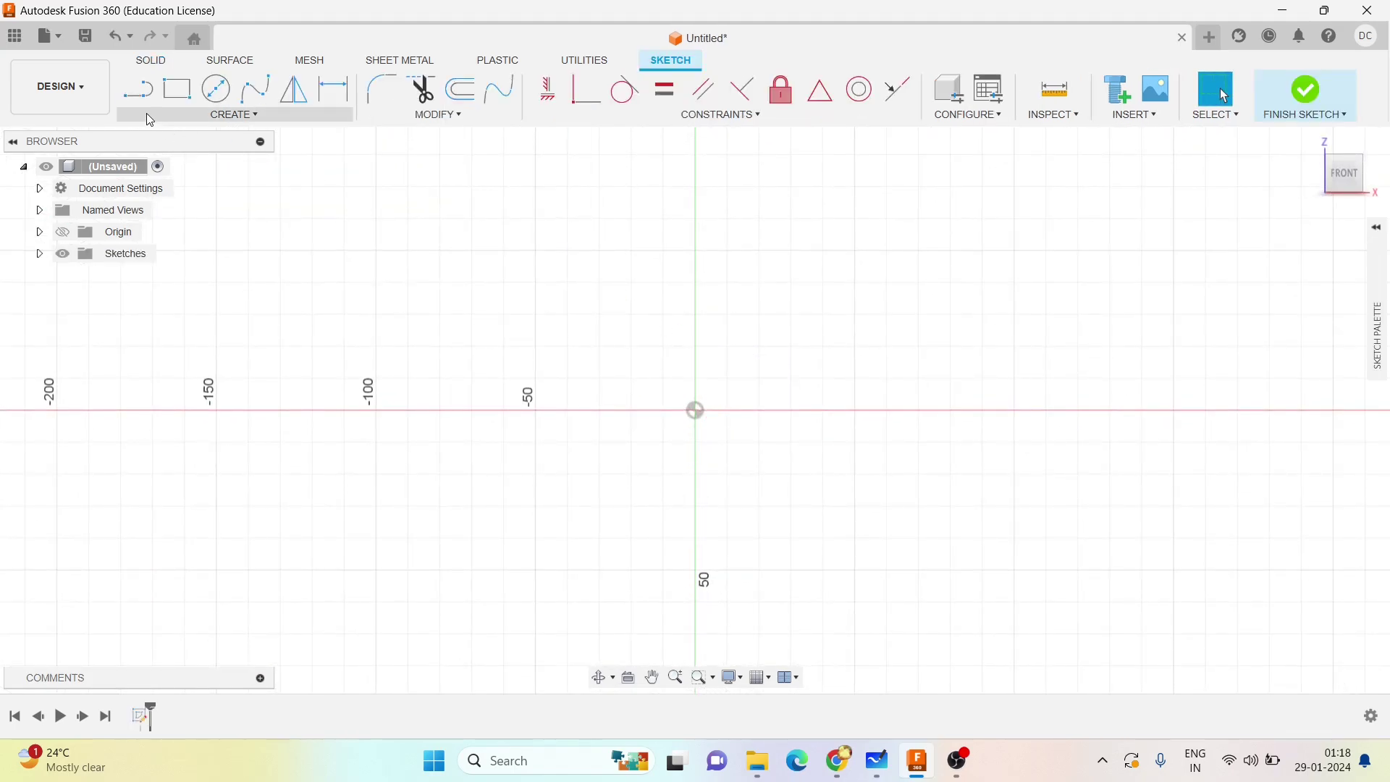
pyautogui.click(149, 100)
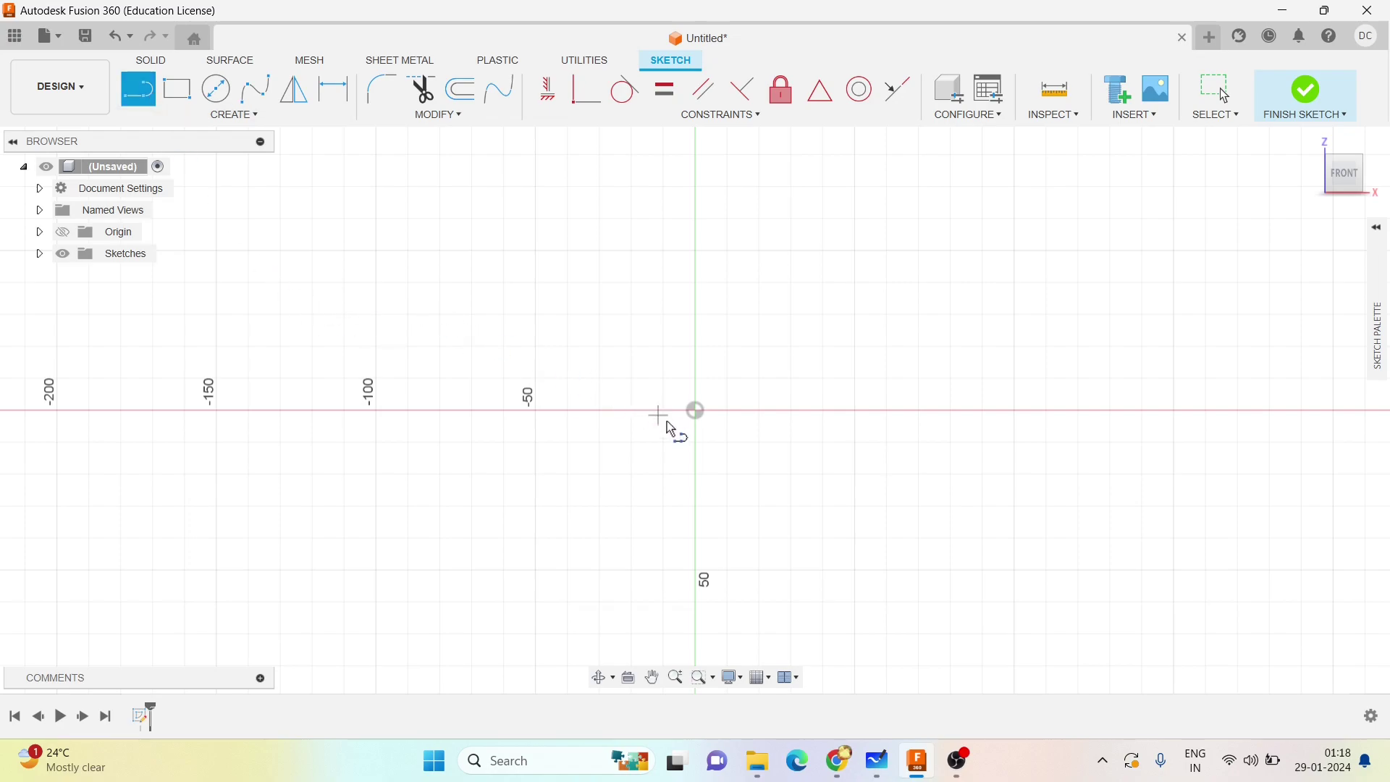
pyautogui.click(698, 412)
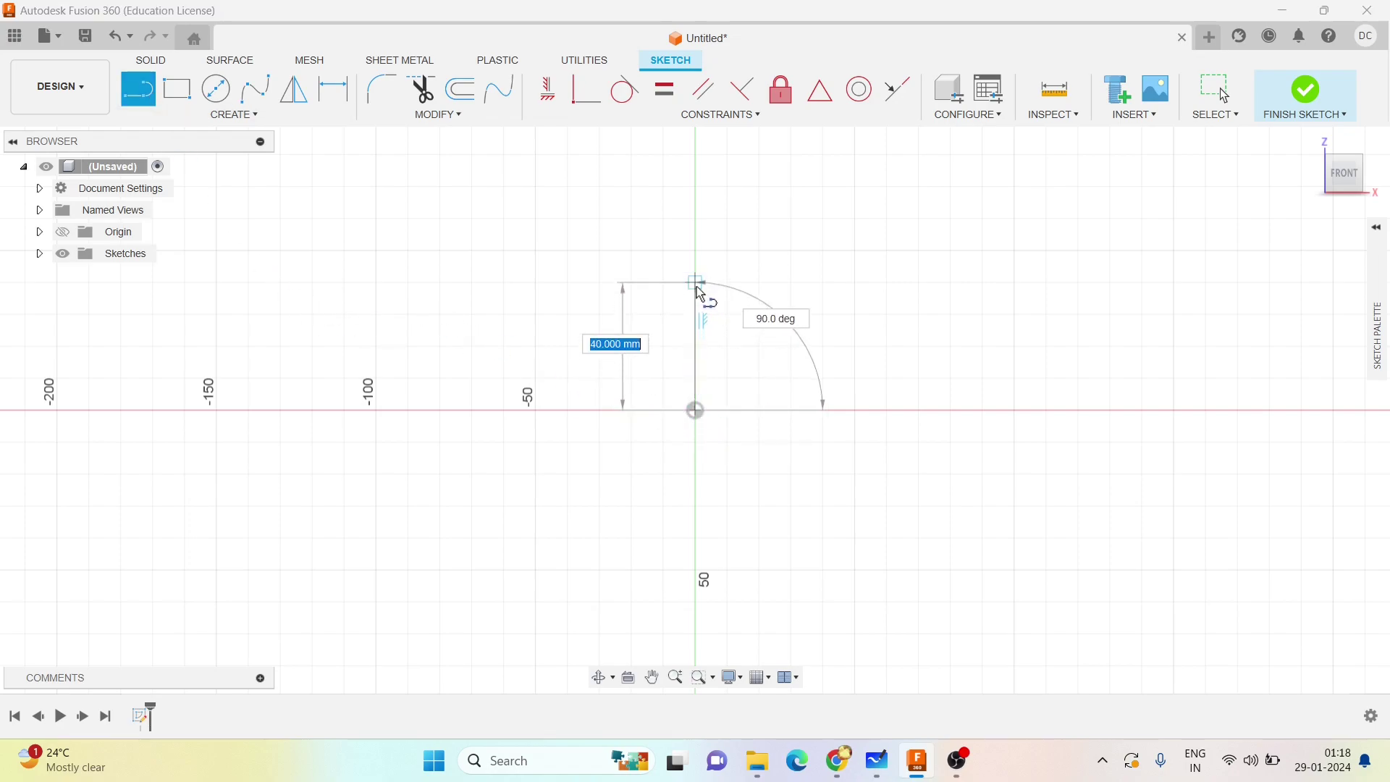
pyautogui.write('30')
pyautogui.press('Tab')
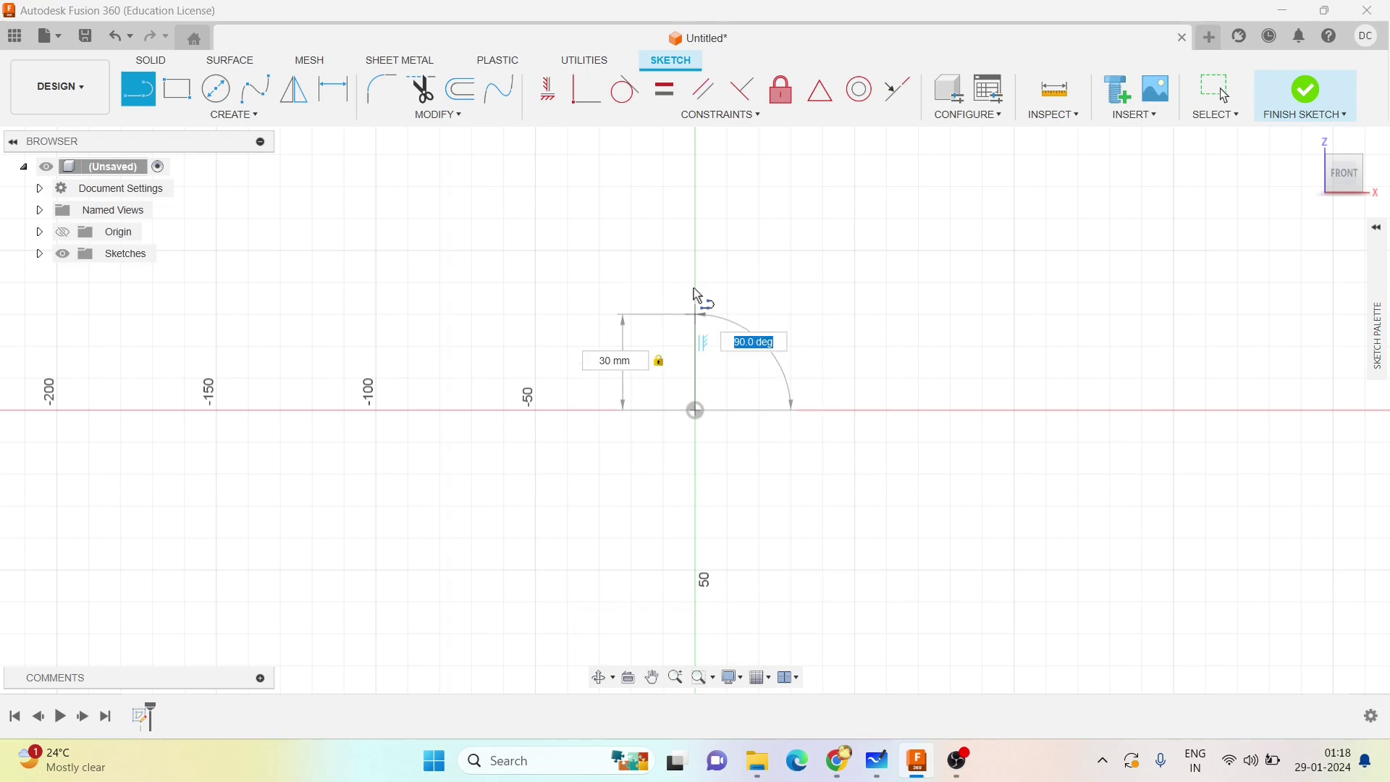
pyautogui.click(708, 332)
pyautogui.scroll(5, 706, 333)
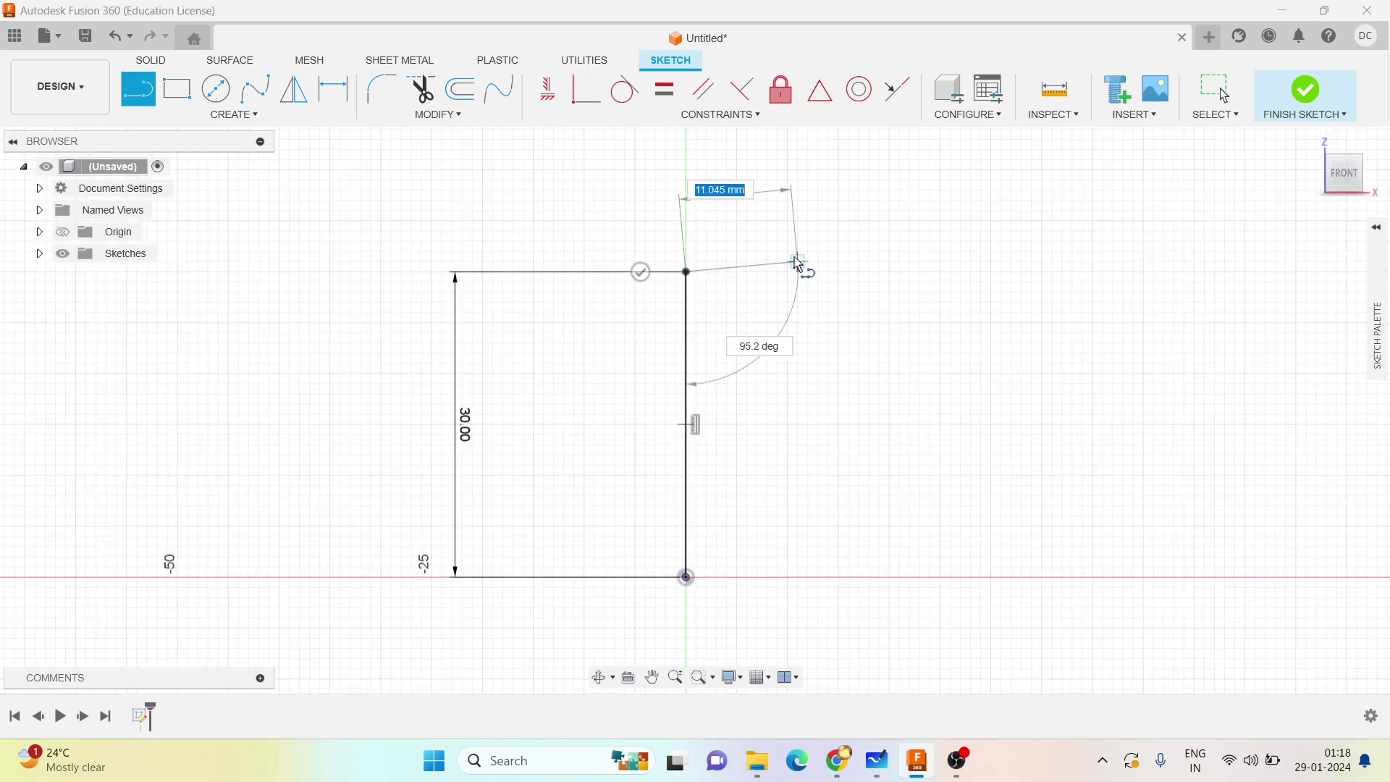
pyautogui.write('12')
pyautogui.press('Tab')
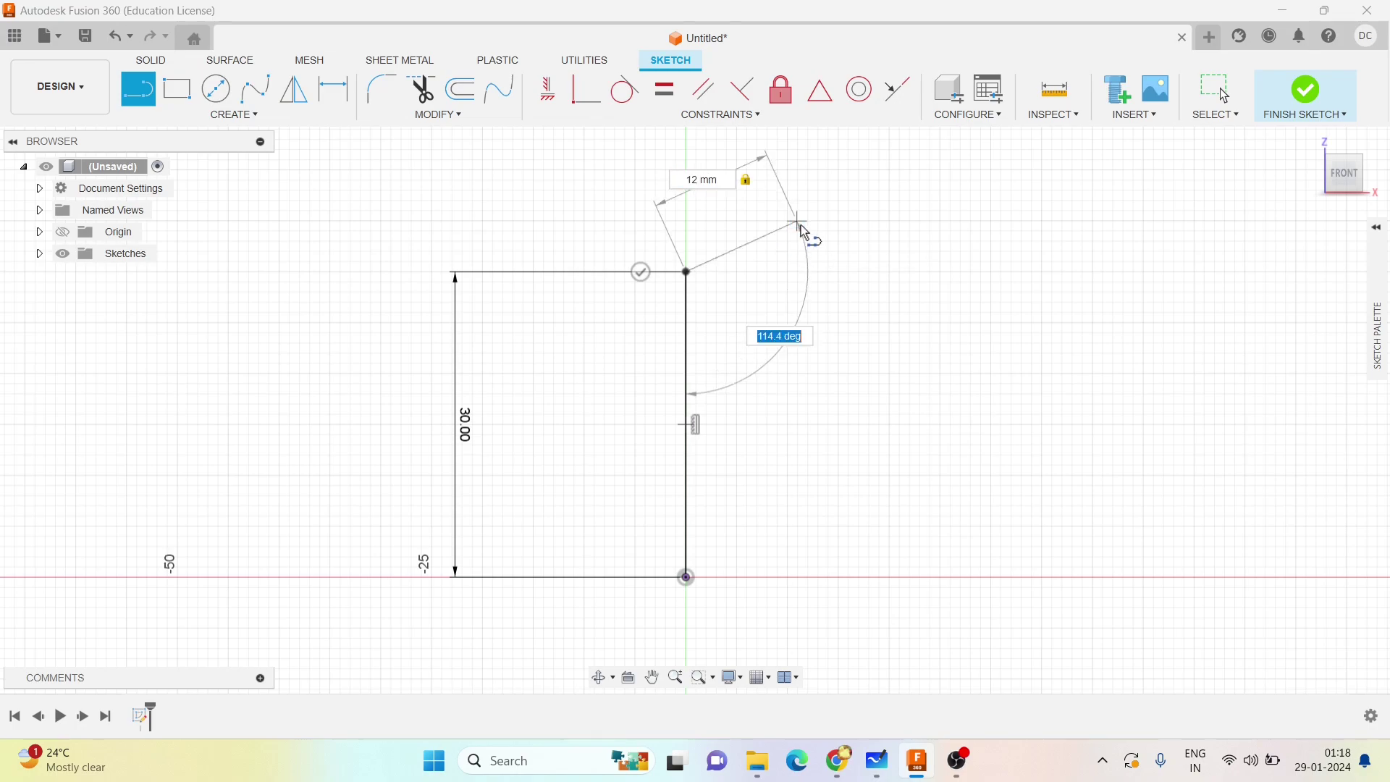
pyautogui.press('Return')
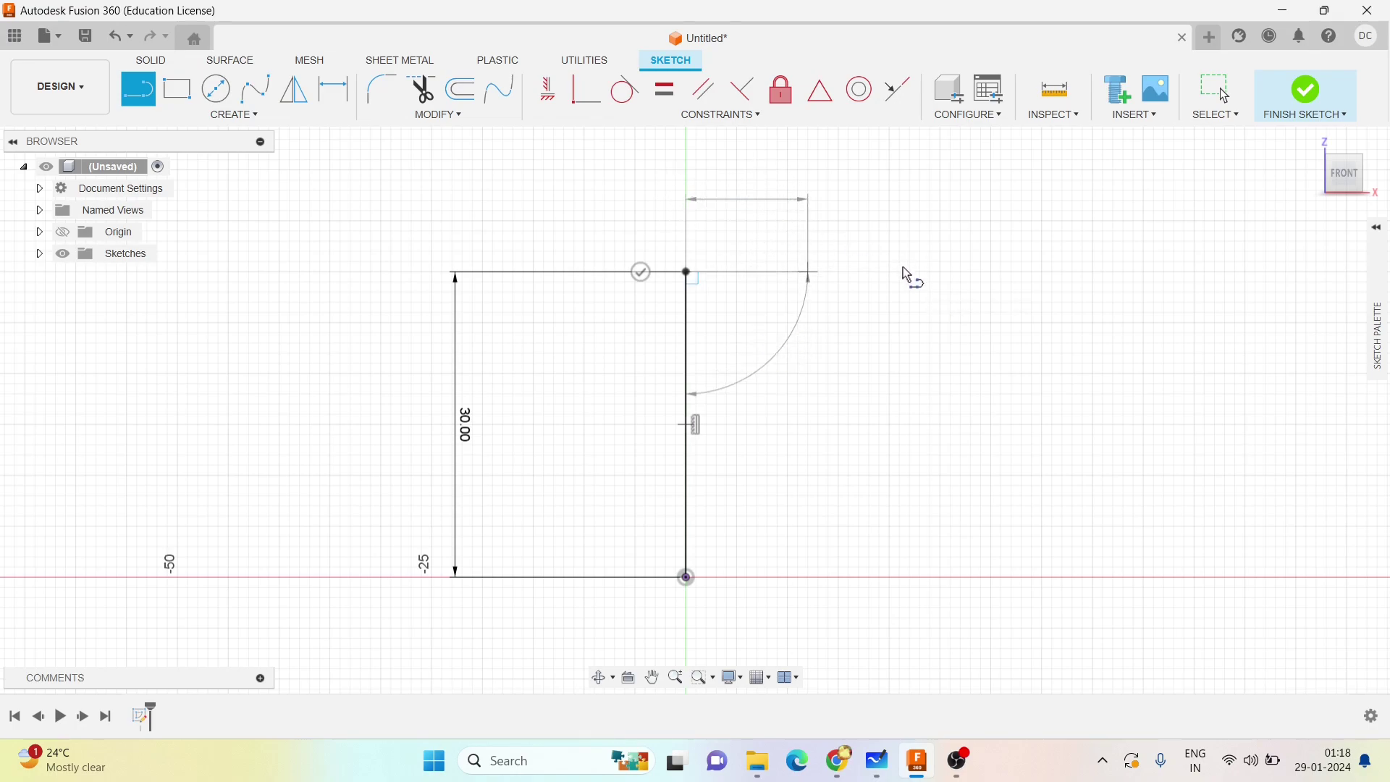
# Add the 45° countersink line, 6 mm base line and a 90° closing line.
pyautogui.write('45')
pyautogui.press('Tab')
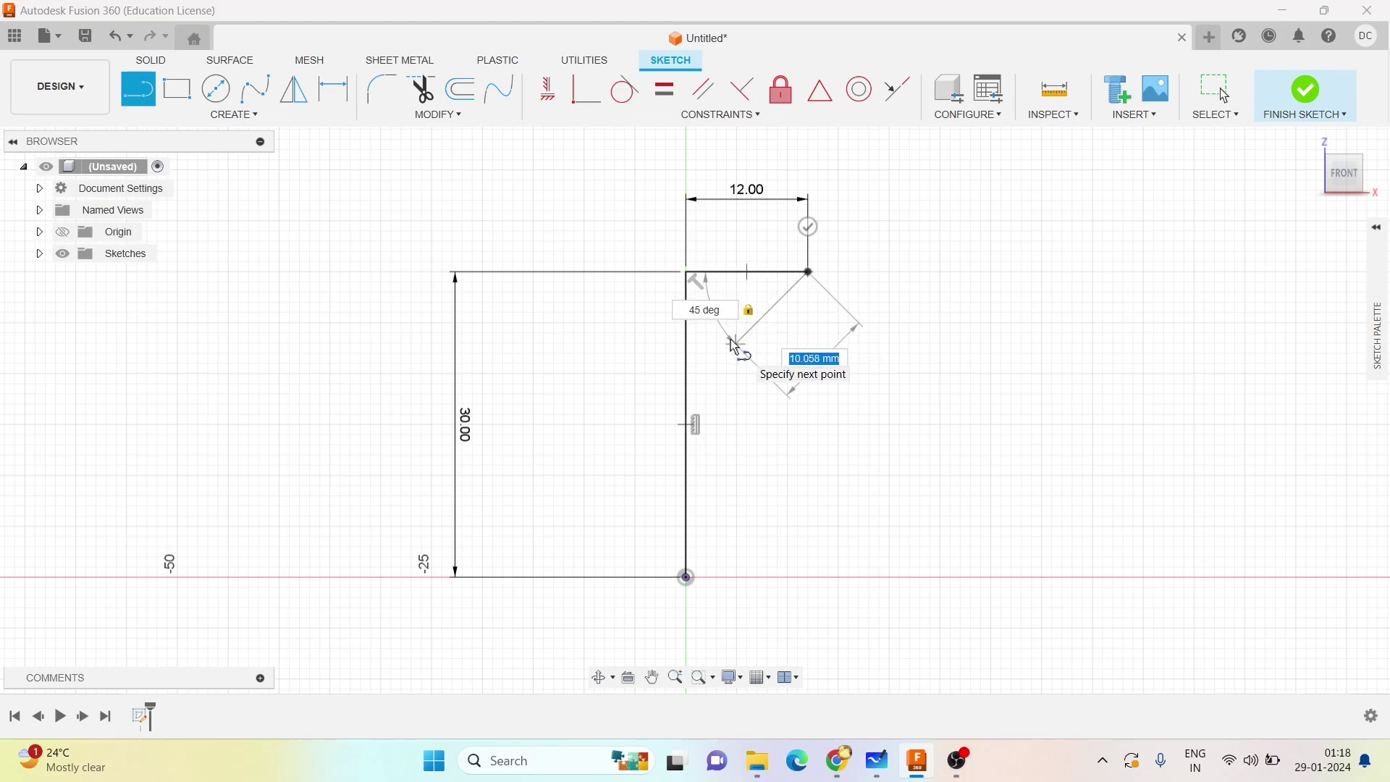
pyautogui.click(737, 344)
pyautogui.press('Escape')
pyautogui.press('o')
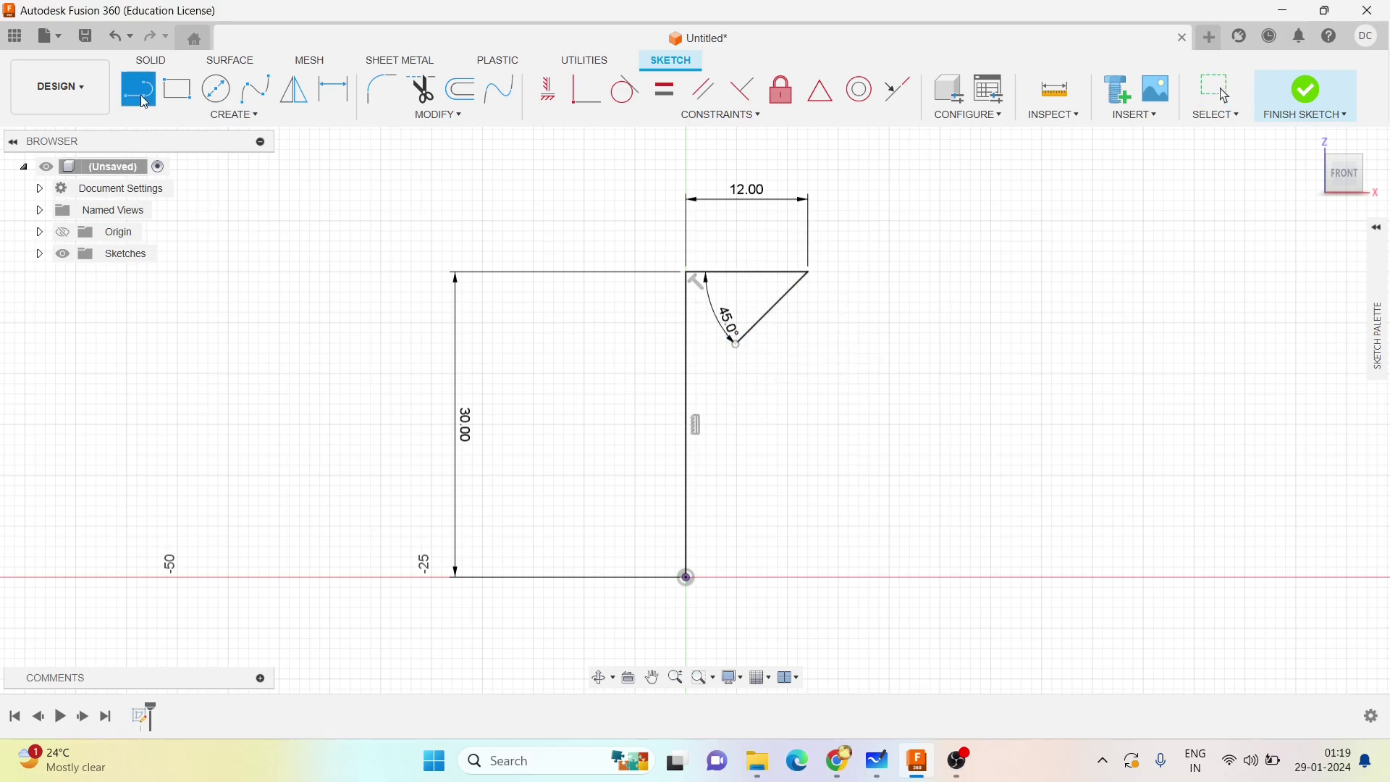
pyautogui.click(686, 577)
pyautogui.write('6')
pyautogui.press('Tab')
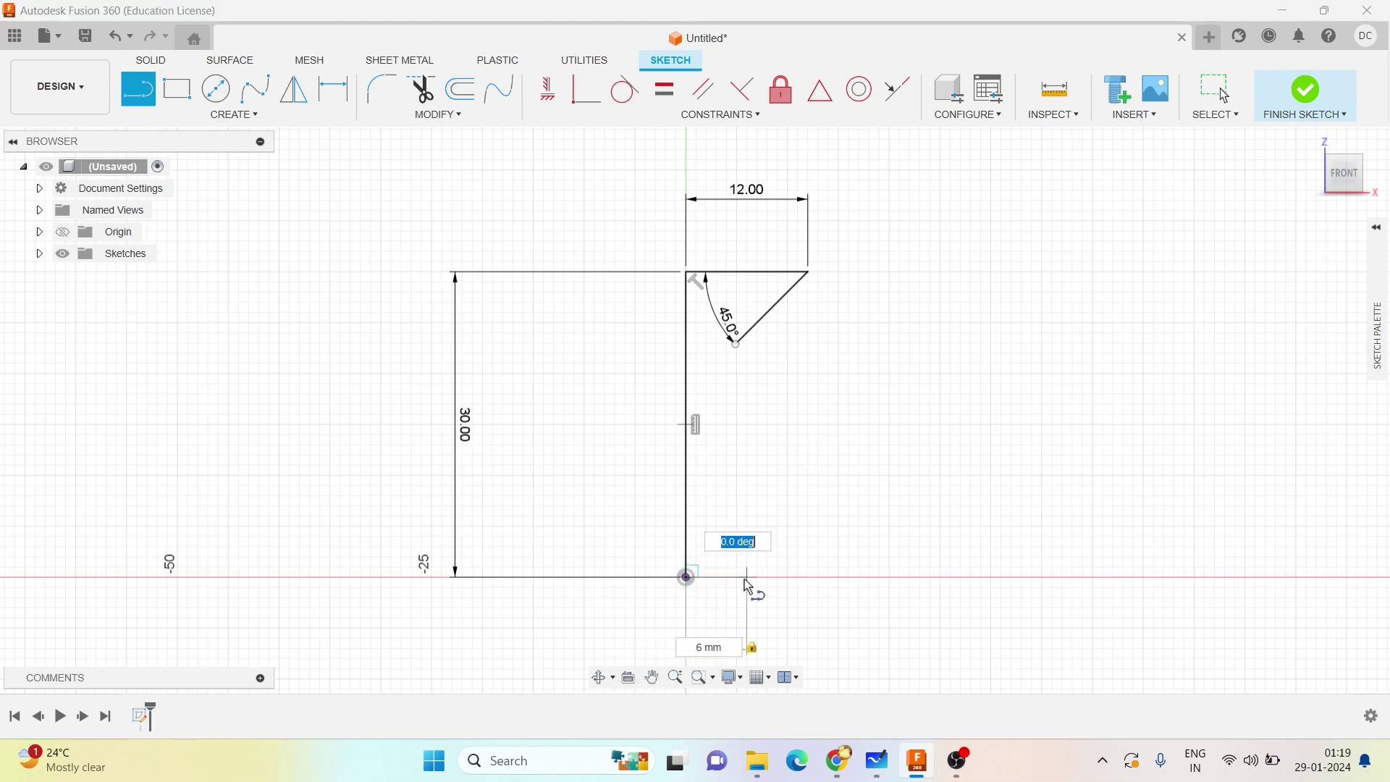
pyautogui.click(762, 577)
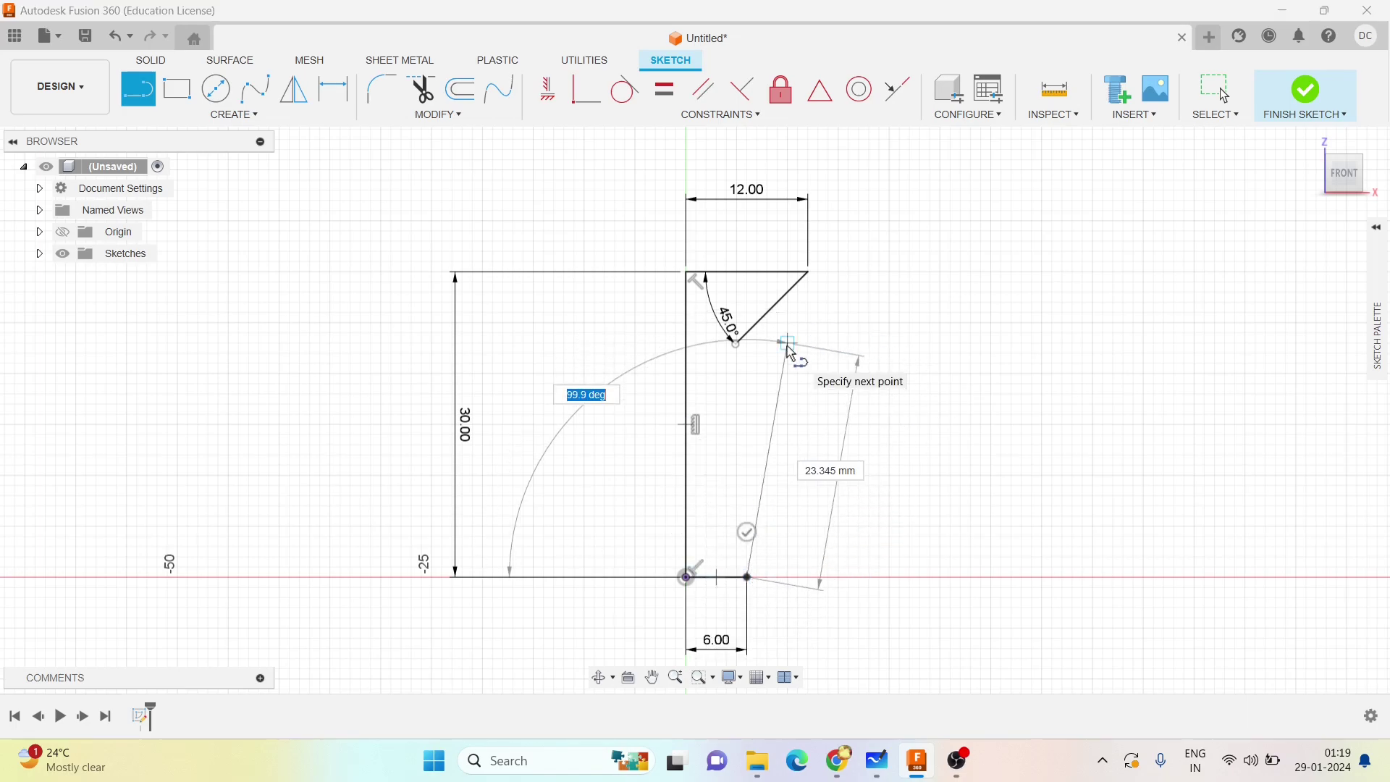
pyautogui.write('90')
pyautogui.press('Tab')
pyautogui.click(759, 310)
# Trim the diagonal line's overhang and finish the half-profile sketch.
pyautogui.scroll(1, 833, 388)
pyautogui.scroll(-2, 803, 390)
pyautogui.press('Escape')
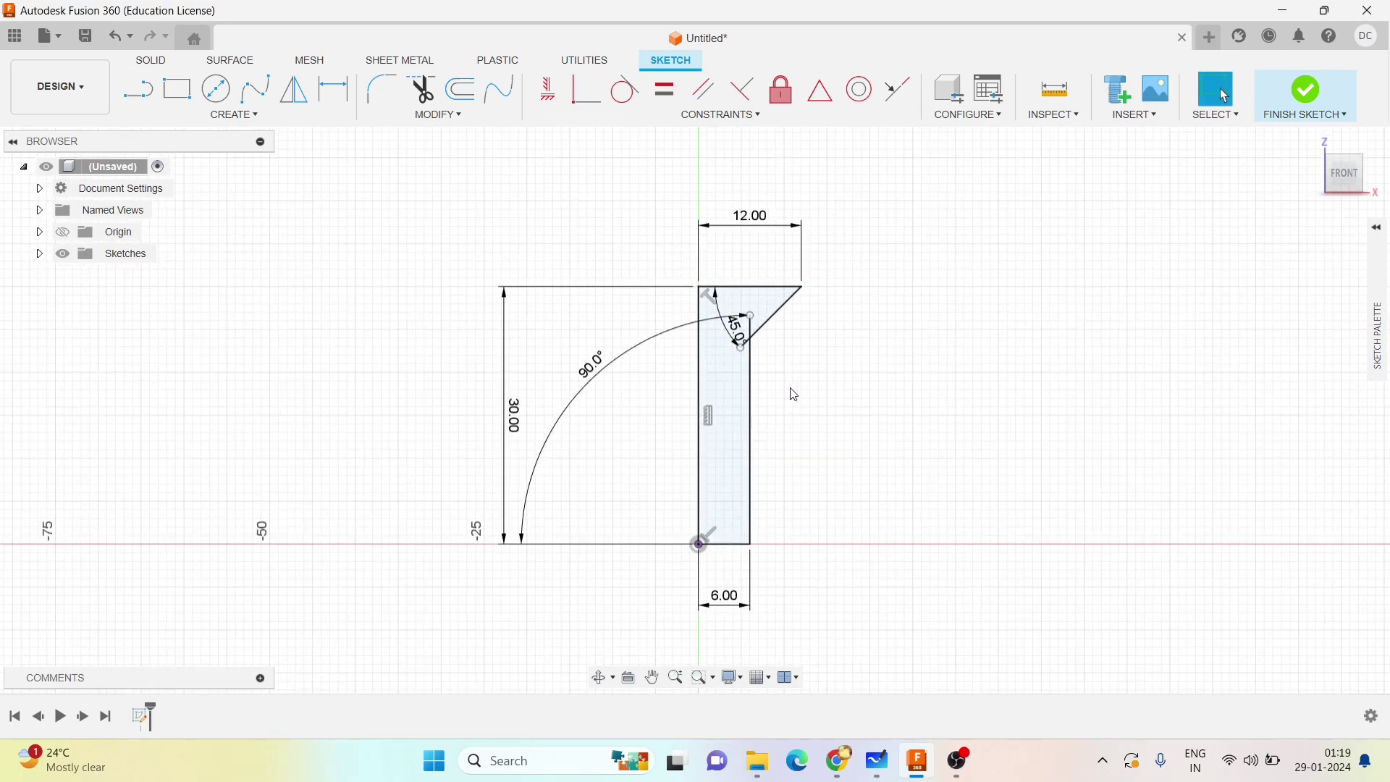
pyautogui.scroll(4, 794, 394)
pyautogui.click(431, 99)
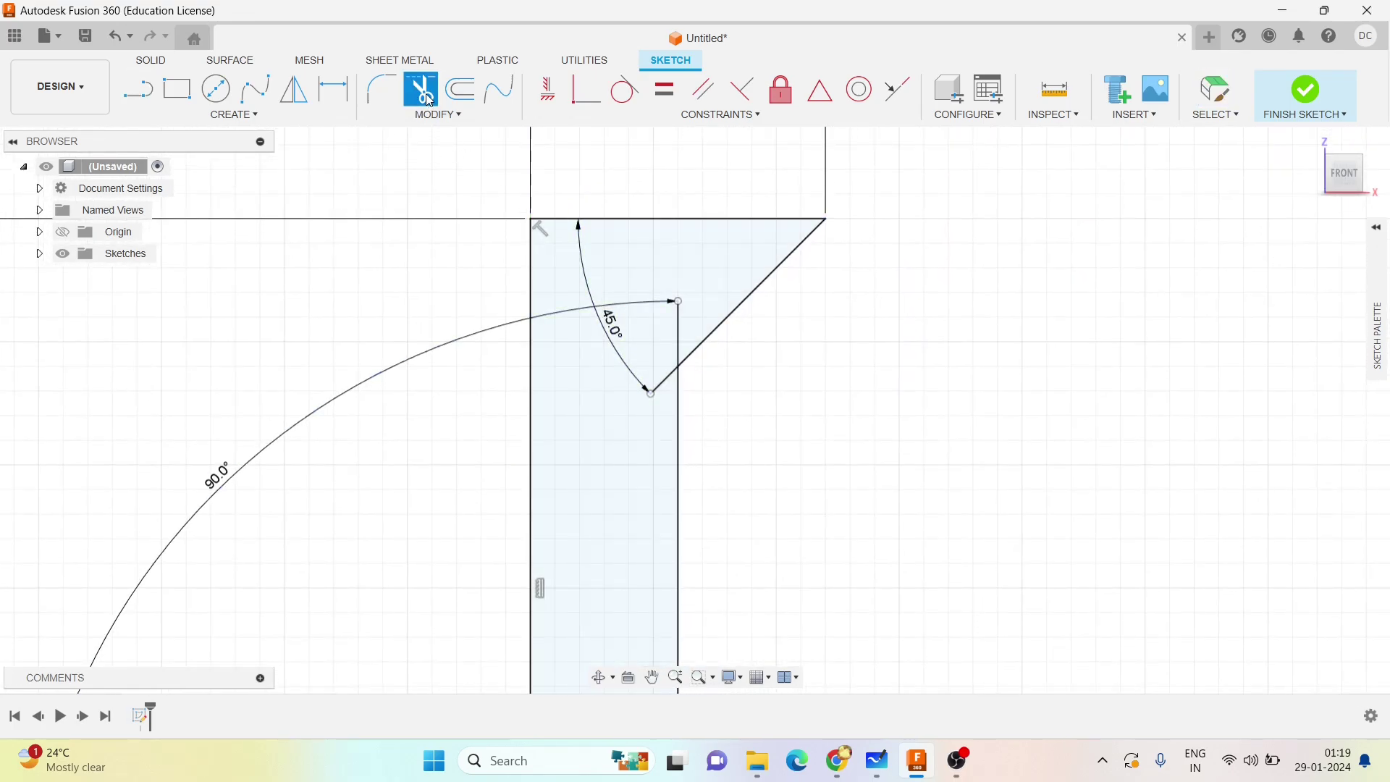
pyautogui.click(670, 387)
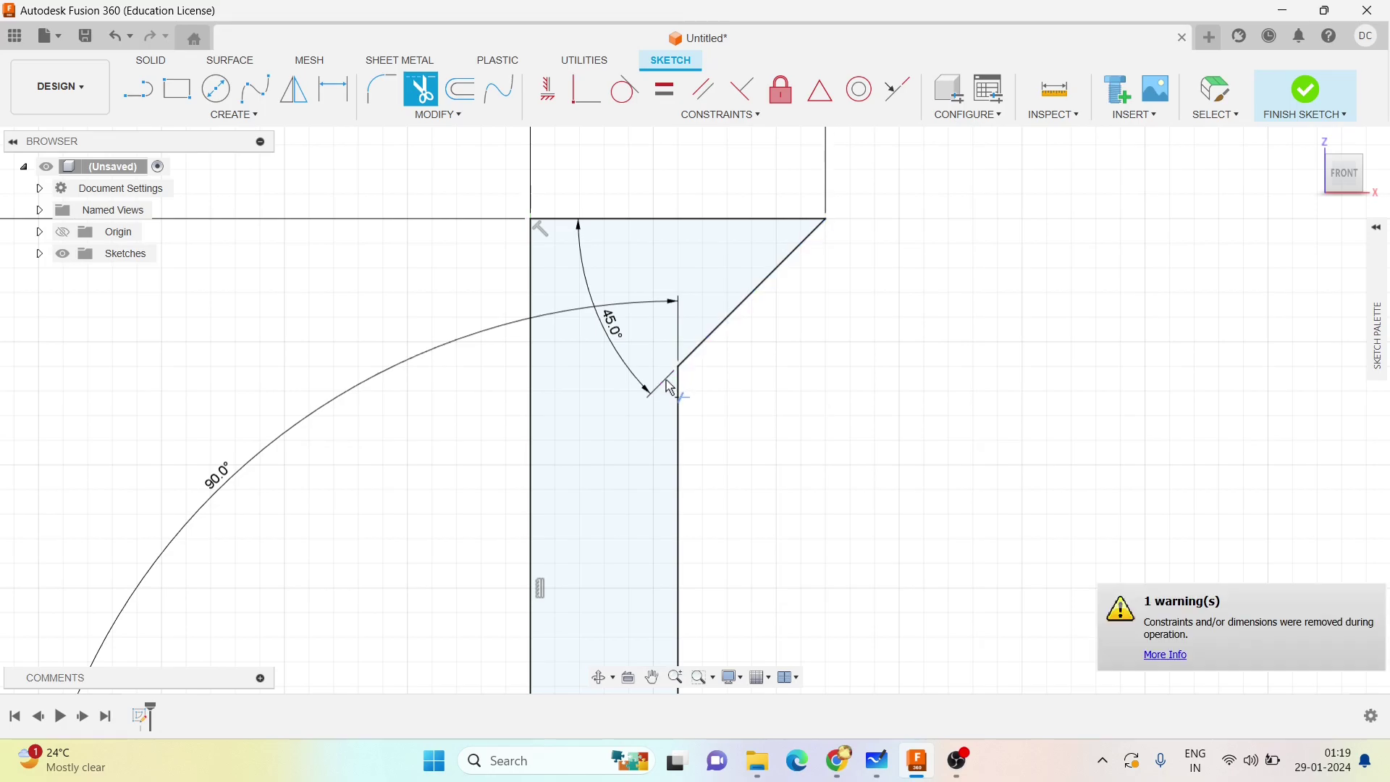
pyautogui.click(1309, 103)
pyautogui.scroll(-5, 1006, 388)
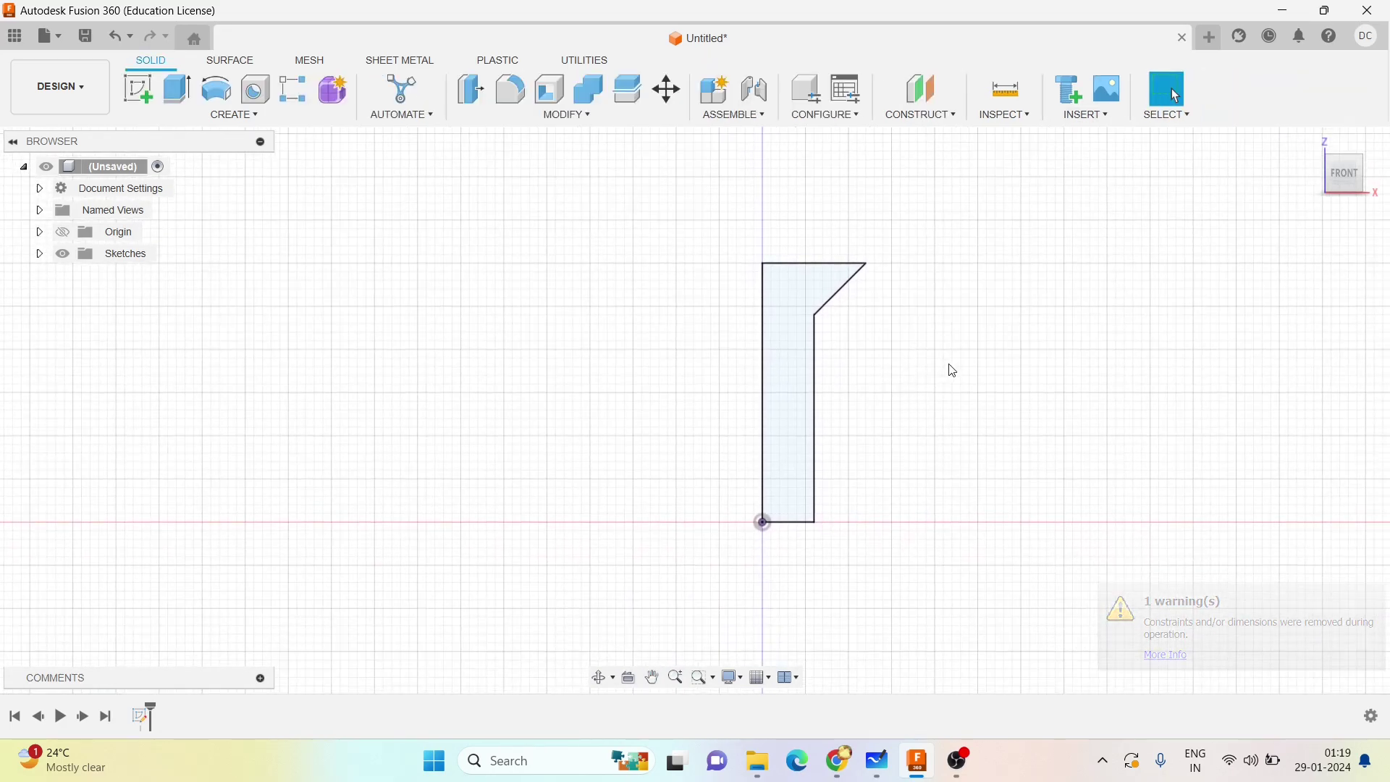
# Revolve the half-profile 360° about its left edge into a solid screw body.
pyautogui.click(211, 90)
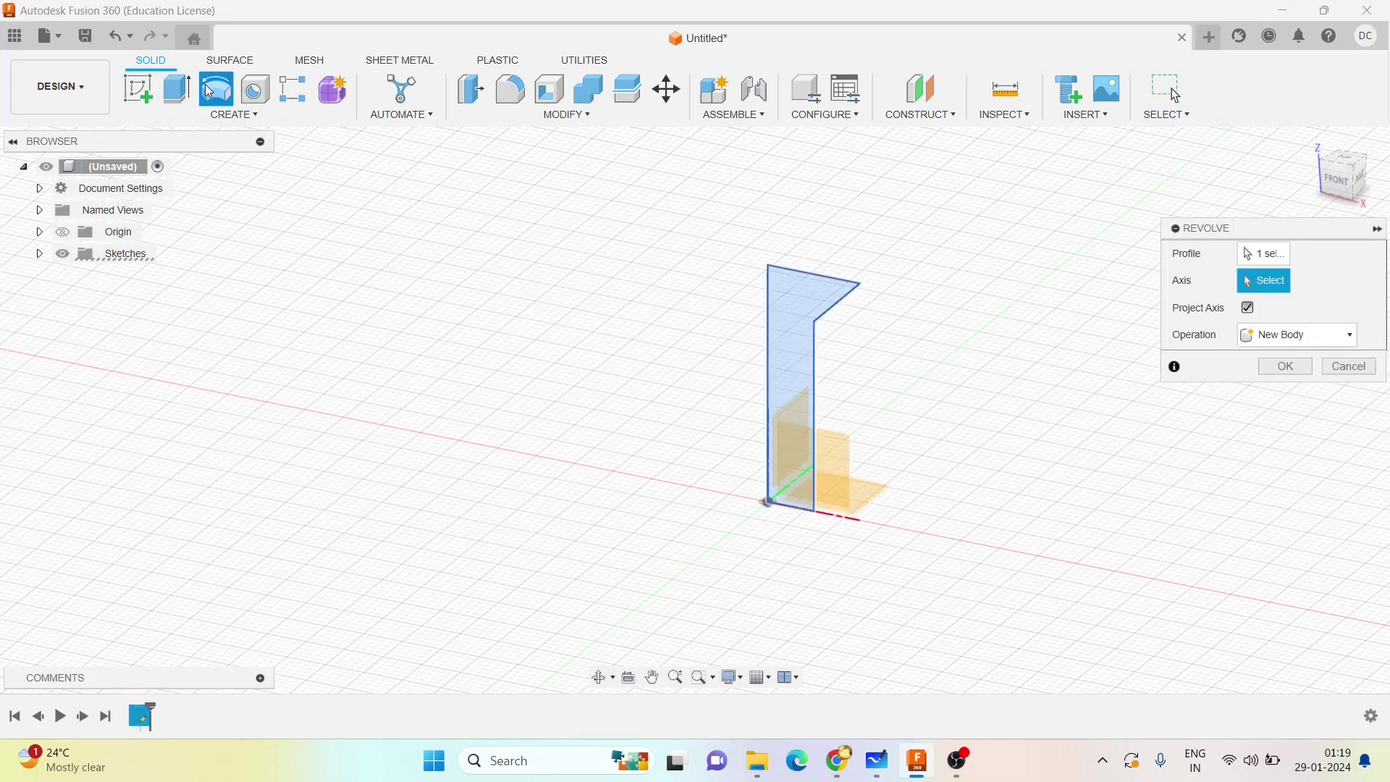
pyautogui.click(766, 453)
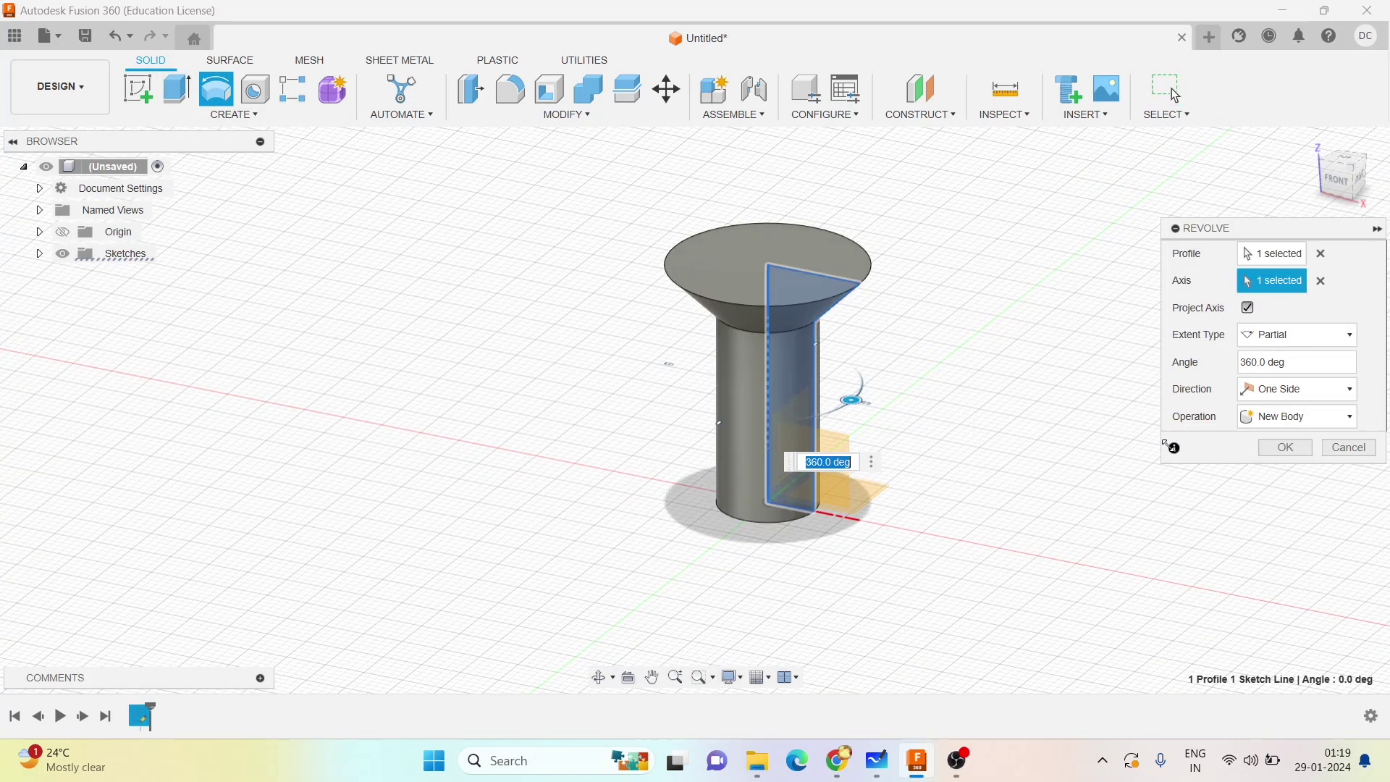
pyautogui.click(1286, 448)
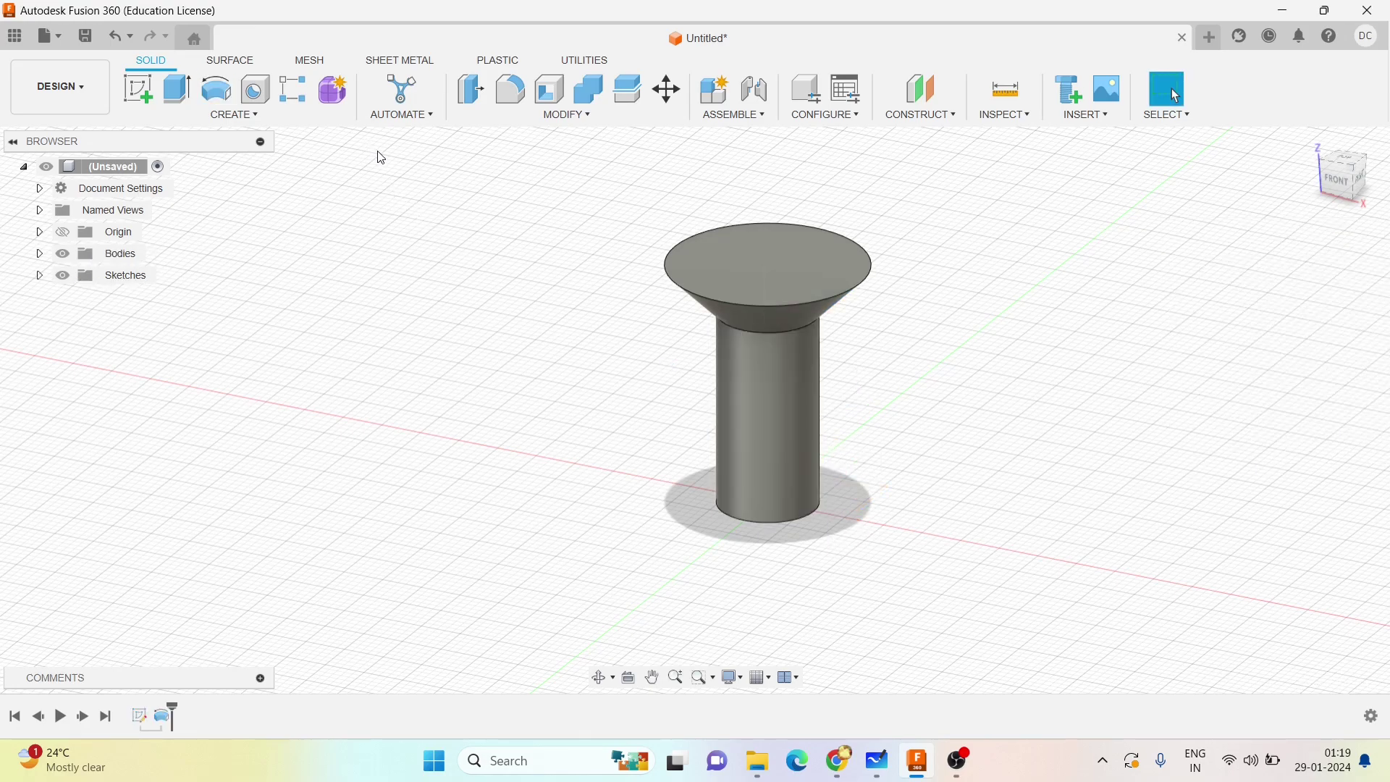
# Set up a modeled M12x1.5 thread on the shank face, then switch to the reference drawing.
pyautogui.click(261, 121)
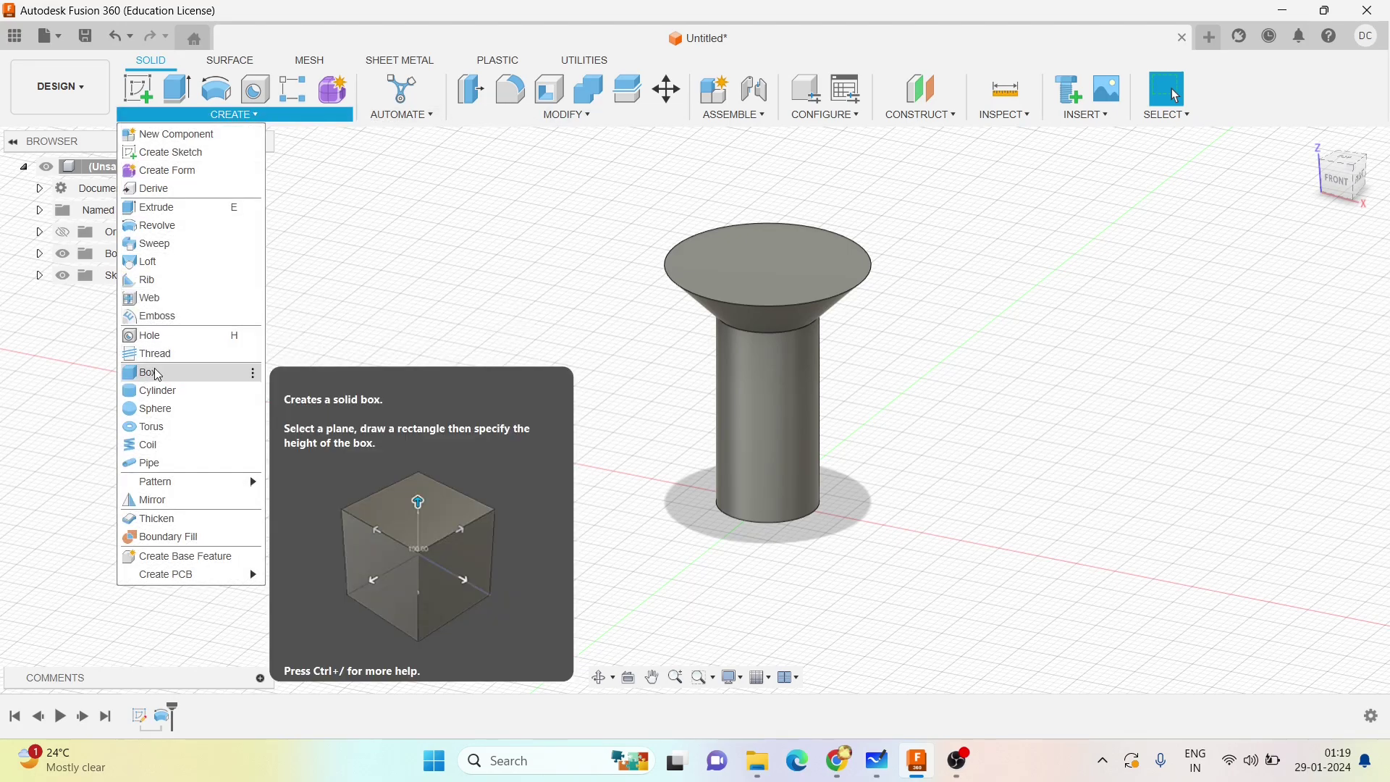
pyautogui.click(158, 354)
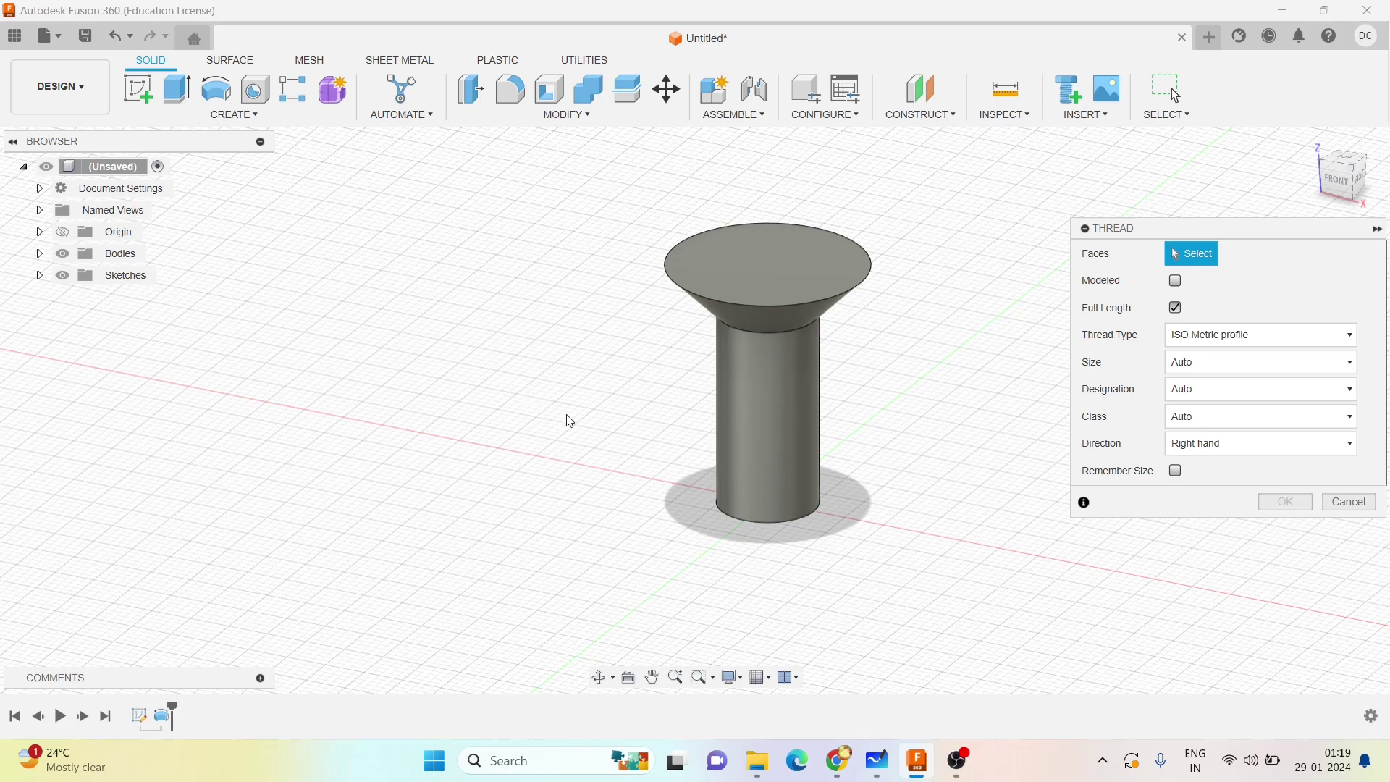
pyautogui.click(735, 452)
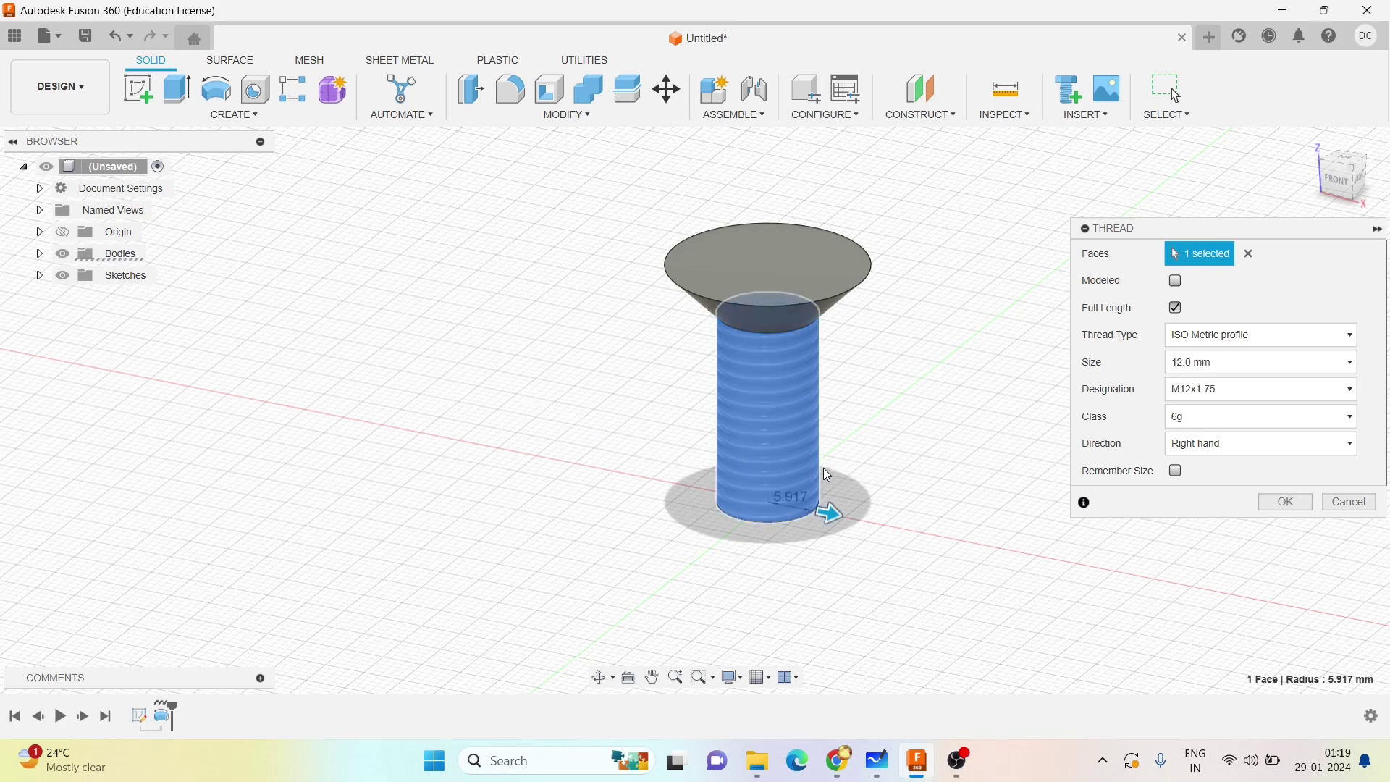
pyautogui.click(1220, 387)
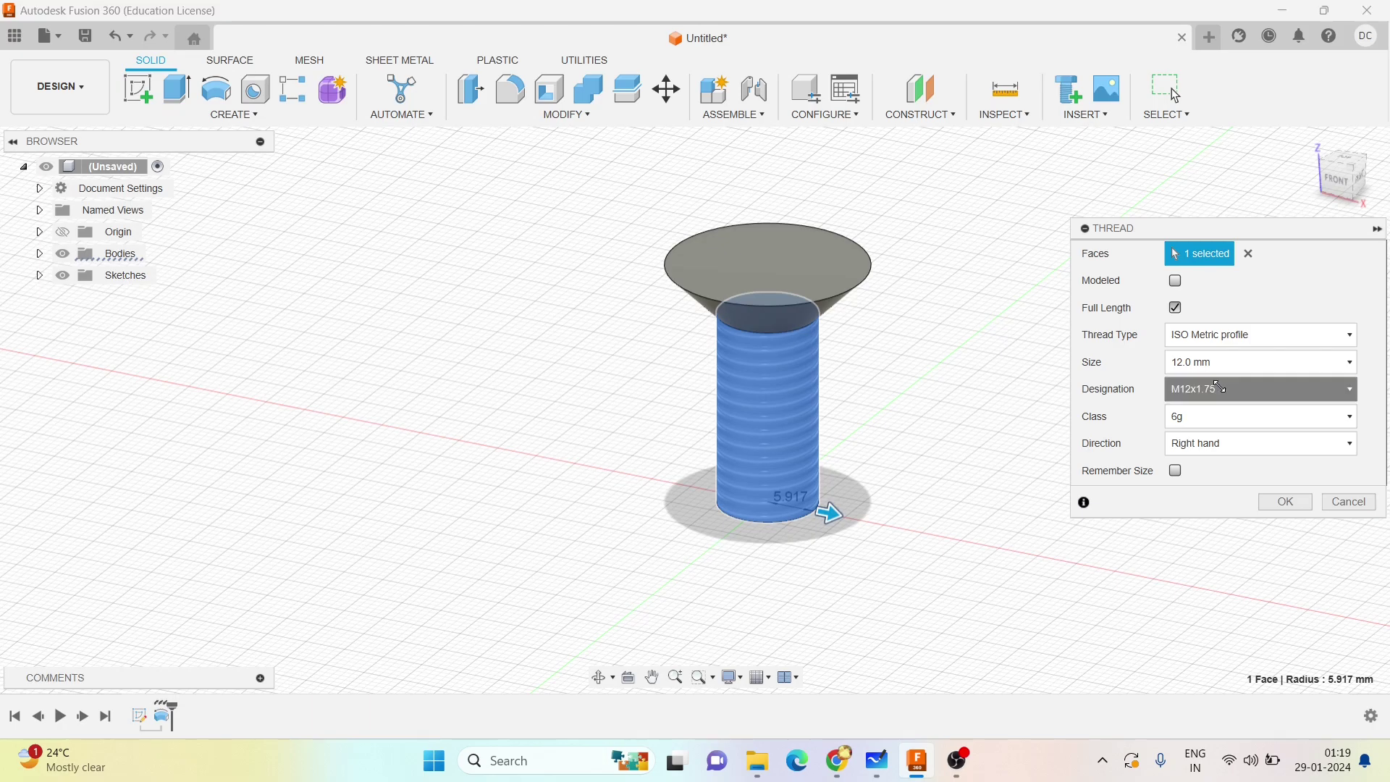
pyautogui.click(1221, 434)
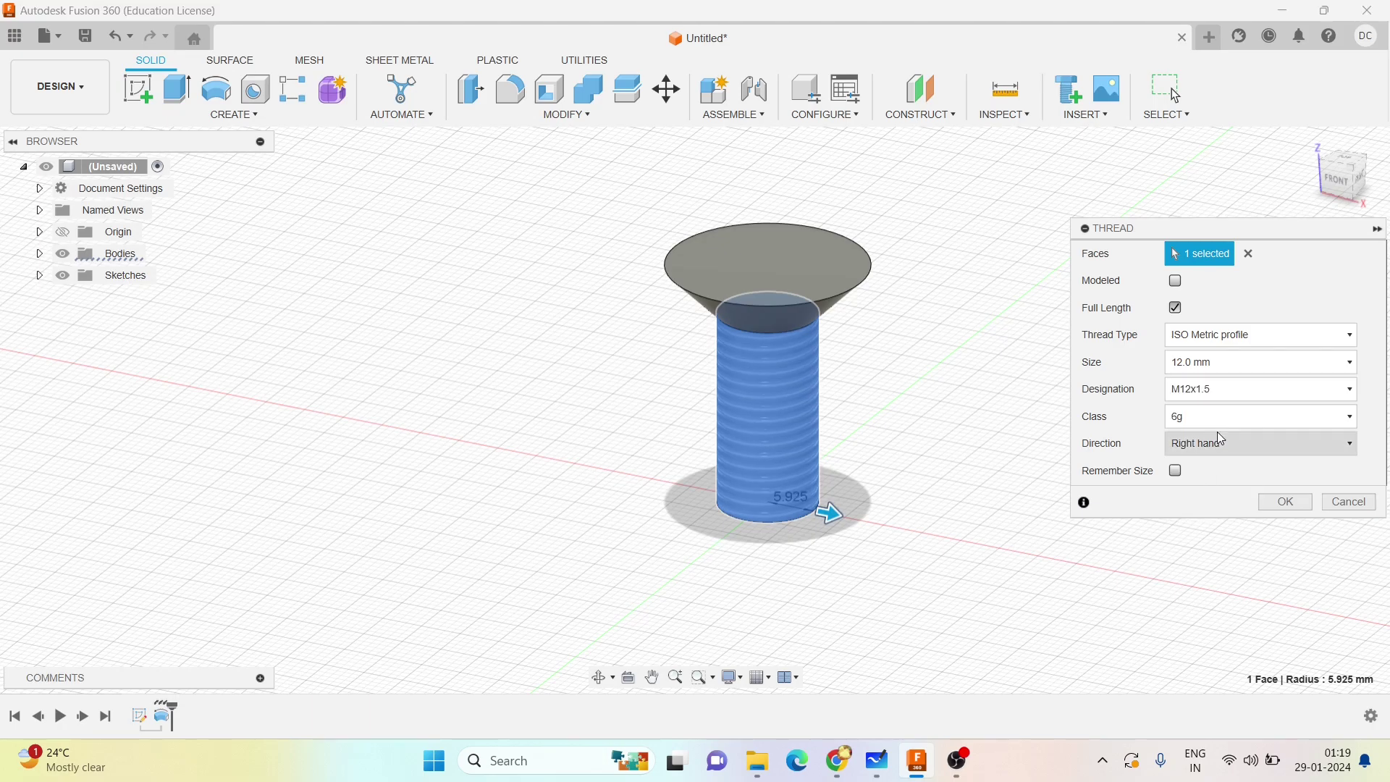
pyautogui.click(1177, 281)
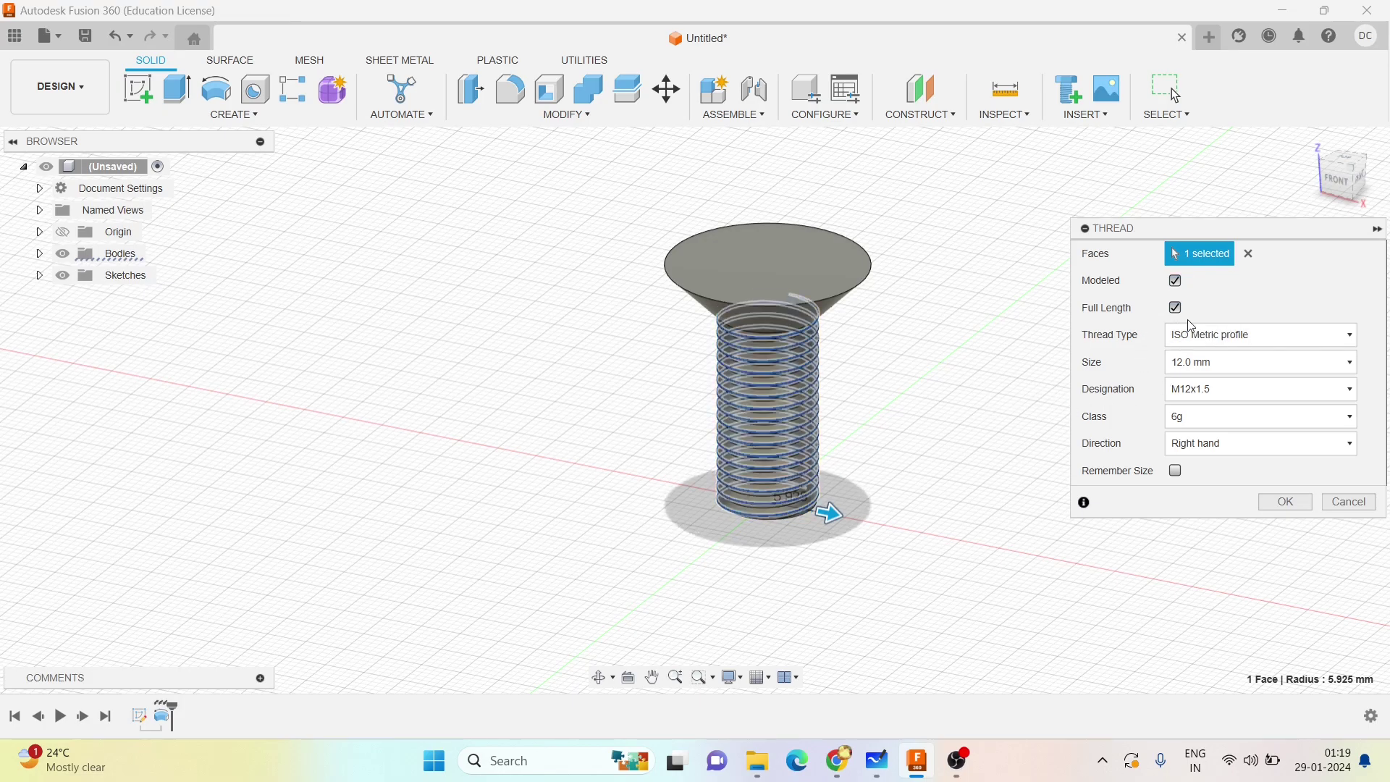
pyautogui.hotkey('alt', 'Tab')
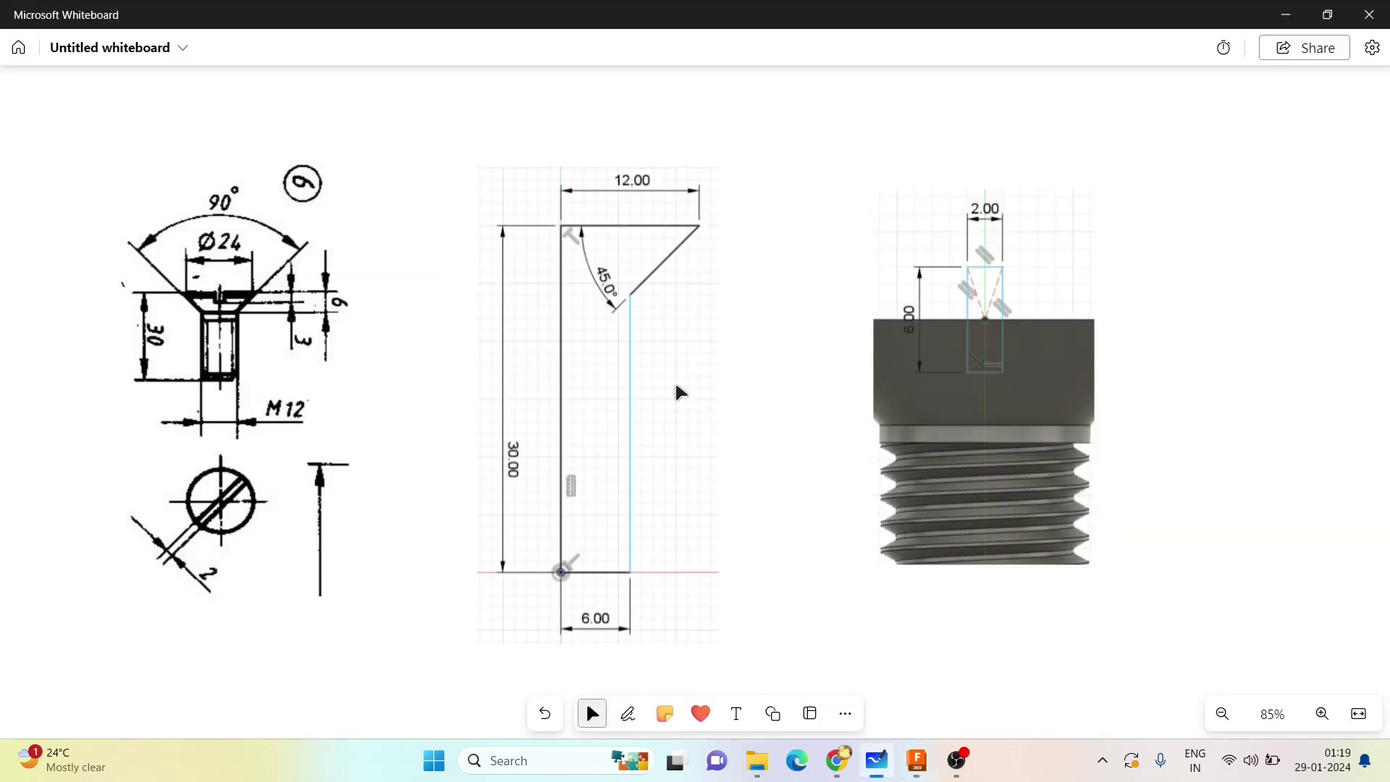
# Zoom into the whiteboard drawing's thread dimensions, then return to the Fusion 360 thread setup.
pyautogui.keyDown('ctrl'); pyautogui.scroll(3, 236, 341); pyautogui.keyUp('ctrl')
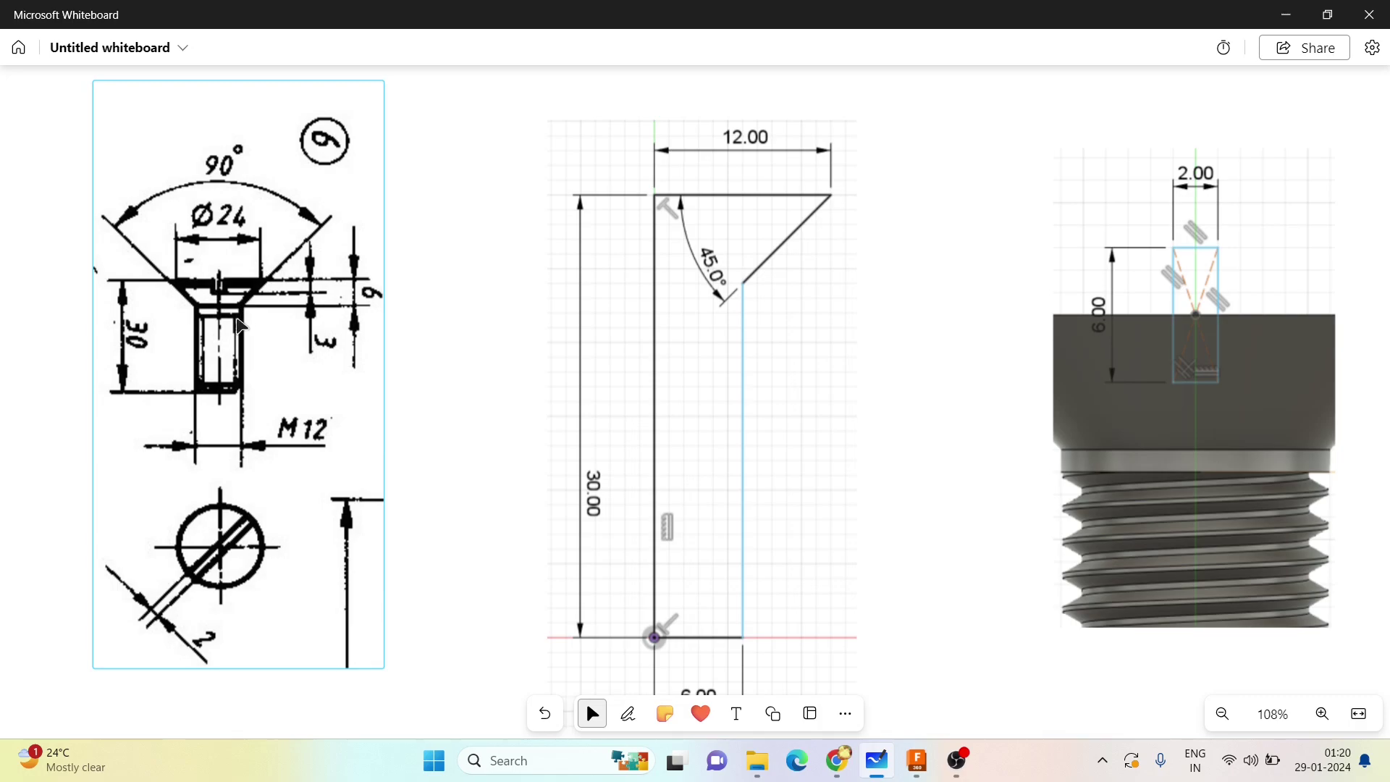
pyautogui.hotkey('alt', 'Tab')
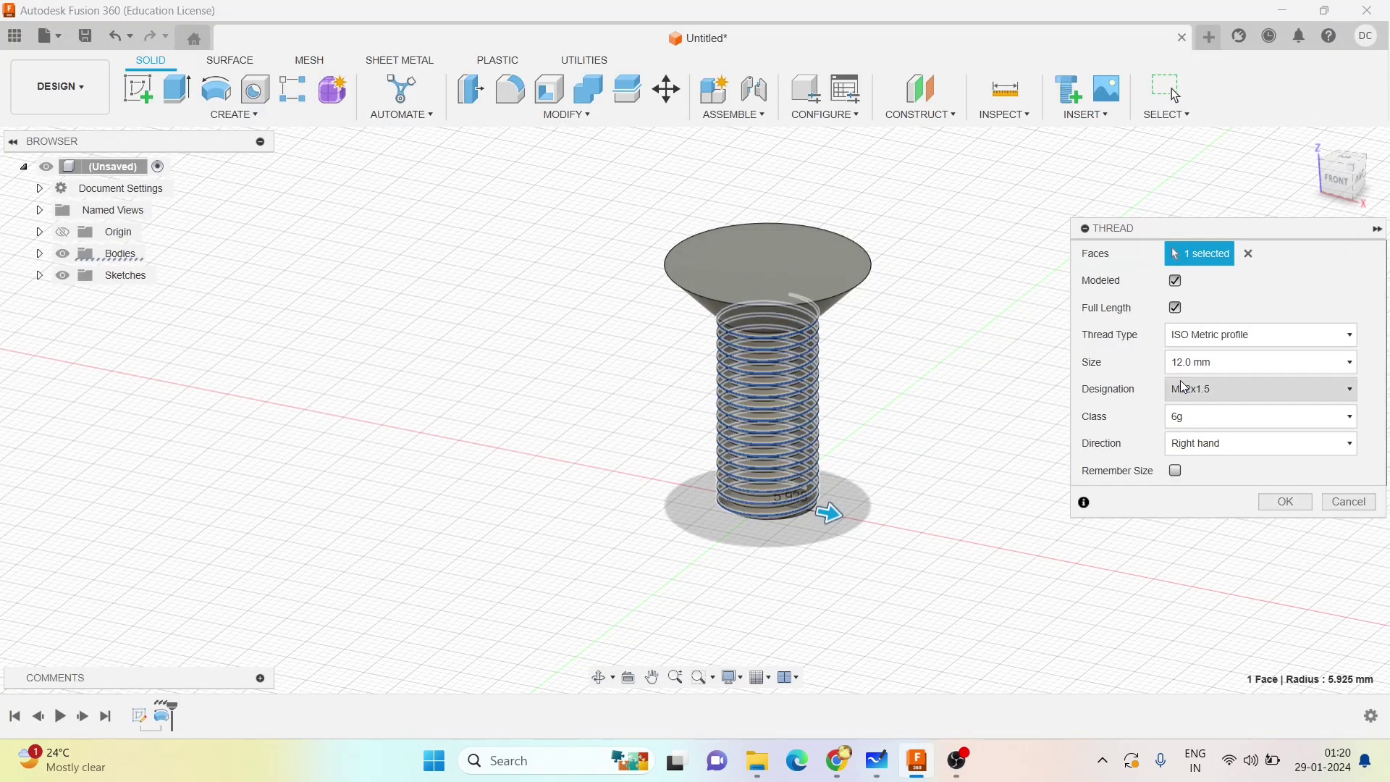
# Turn off Full Length and set a 2 mm thread offset and 22 mm length.
pyautogui.click(1177, 308)
pyautogui.moveTo(1217, 335); pyautogui.dragTo(1127, 340)
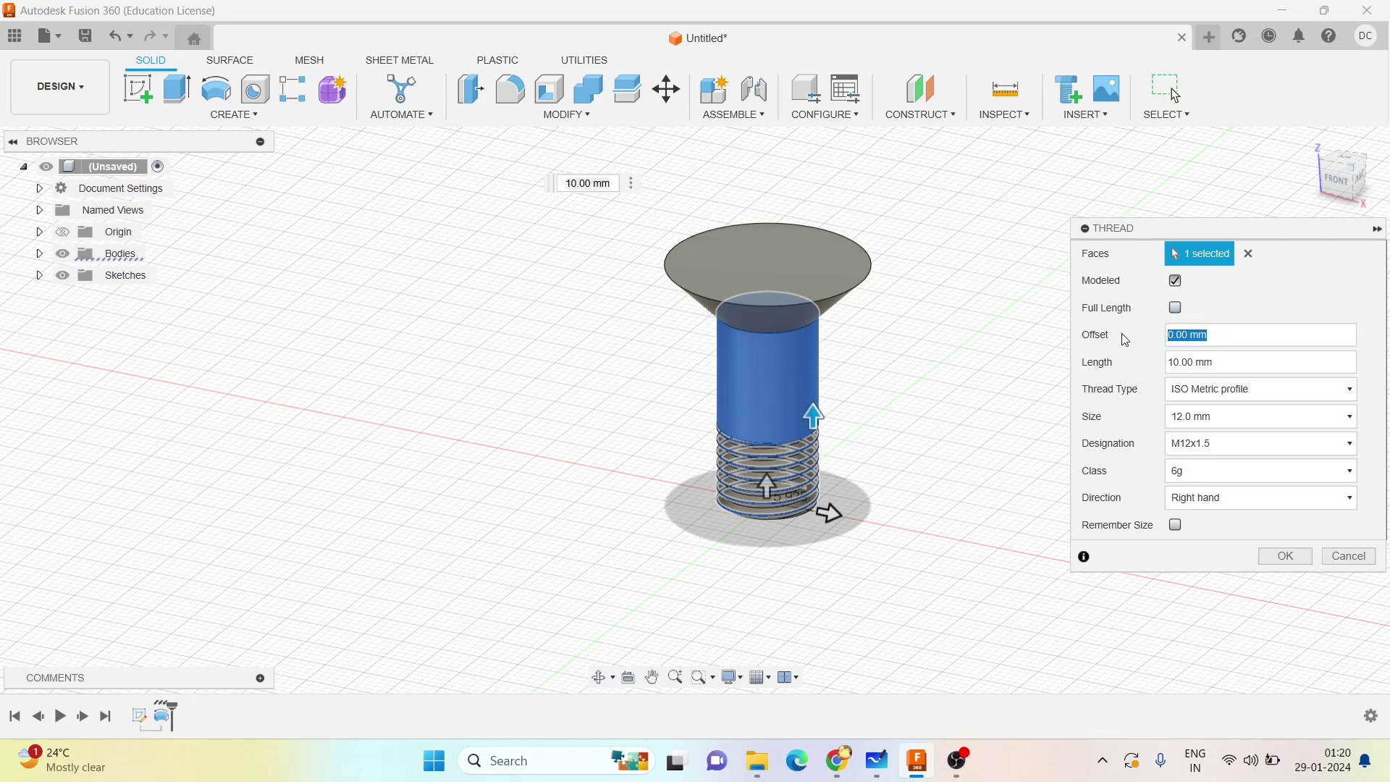
pyautogui.write('2')
pyautogui.press('Tab')
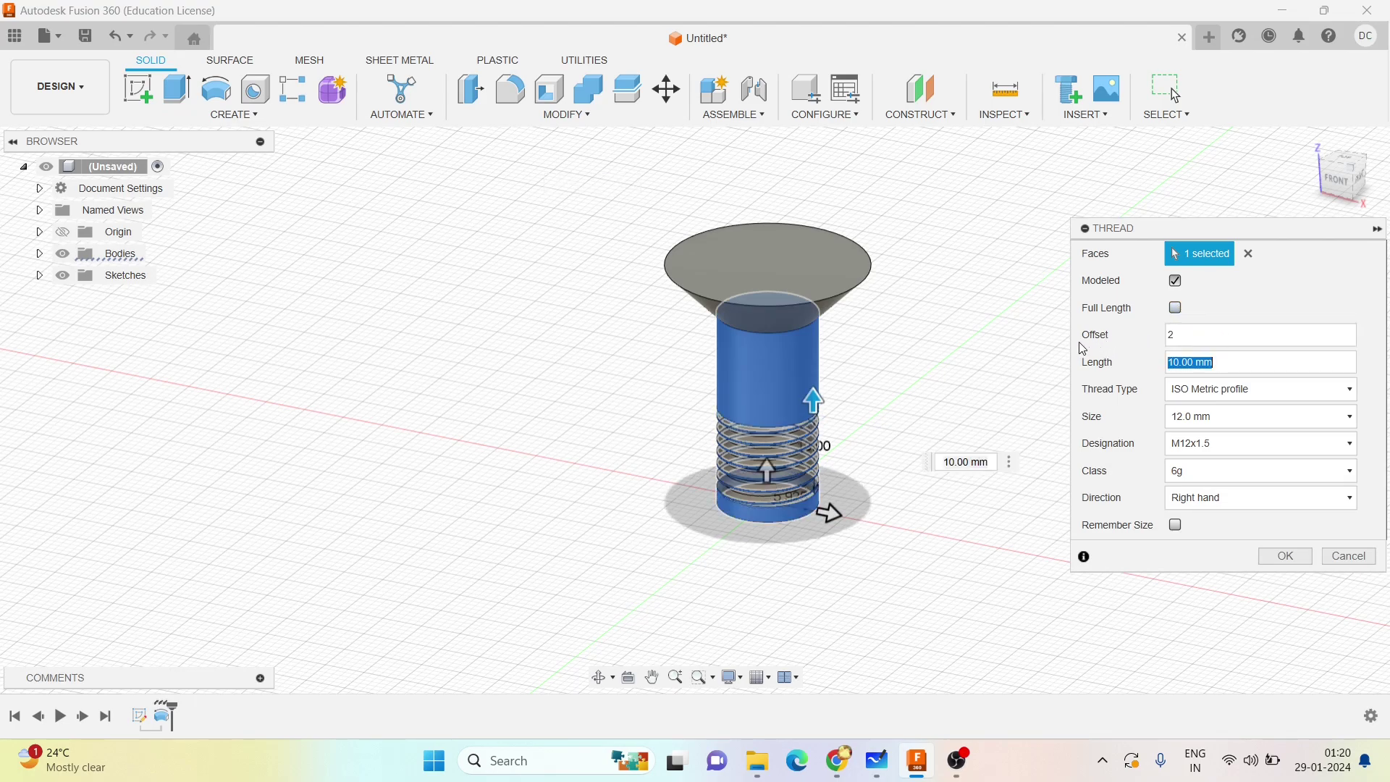
pyautogui.click(1173, 335)
pyautogui.doubleClick(1199, 364)
pyautogui.click(1194, 335)
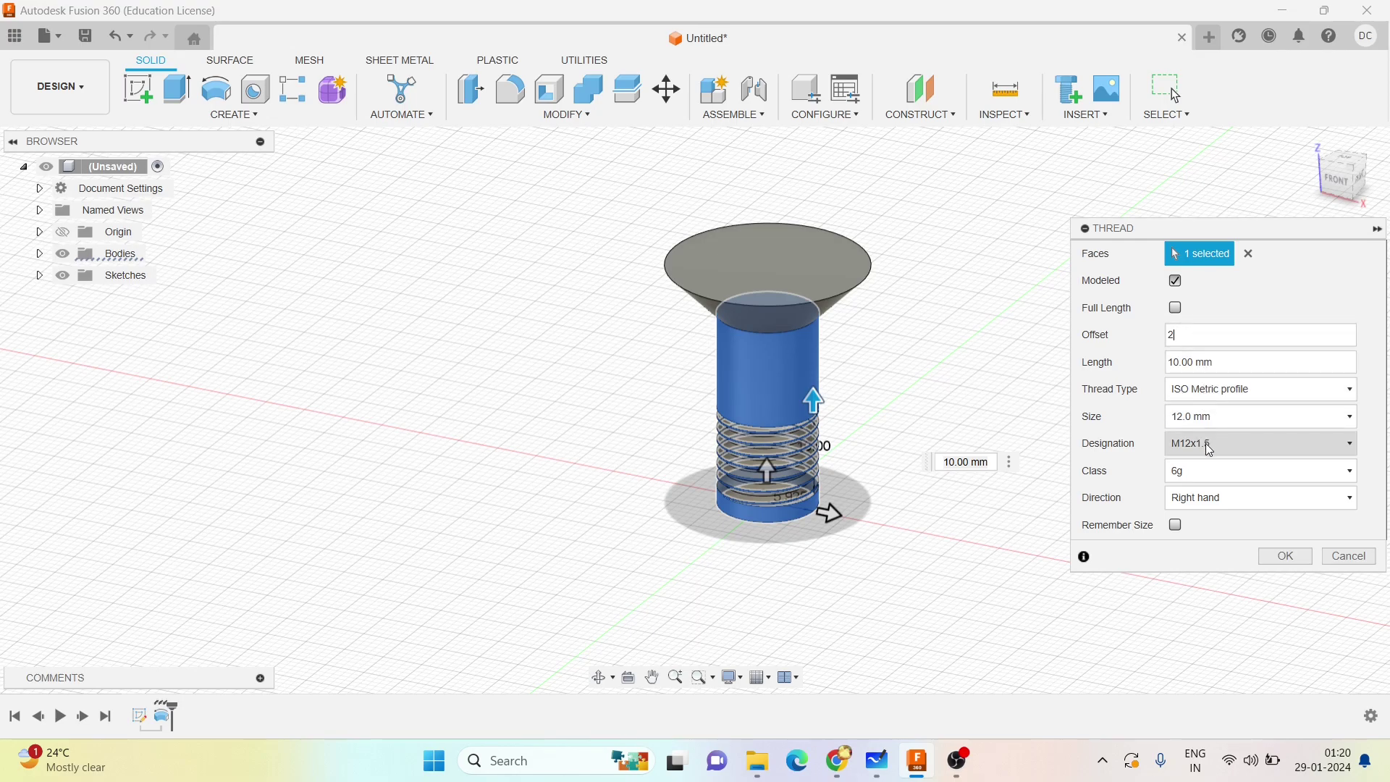
pyautogui.moveTo(1194, 364); pyautogui.dragTo(1216, 363)
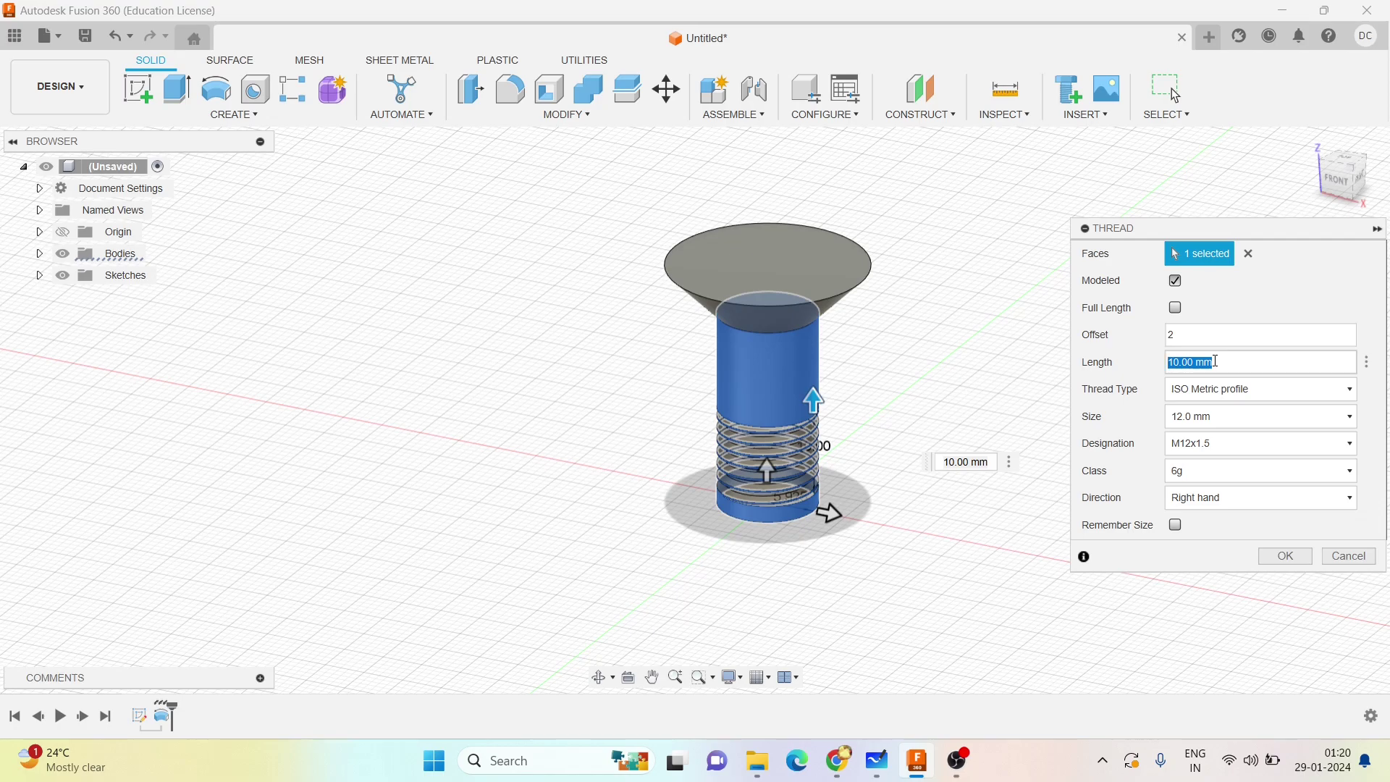
pyautogui.write('22')
pyautogui.hotkey('shift', 'Tab')
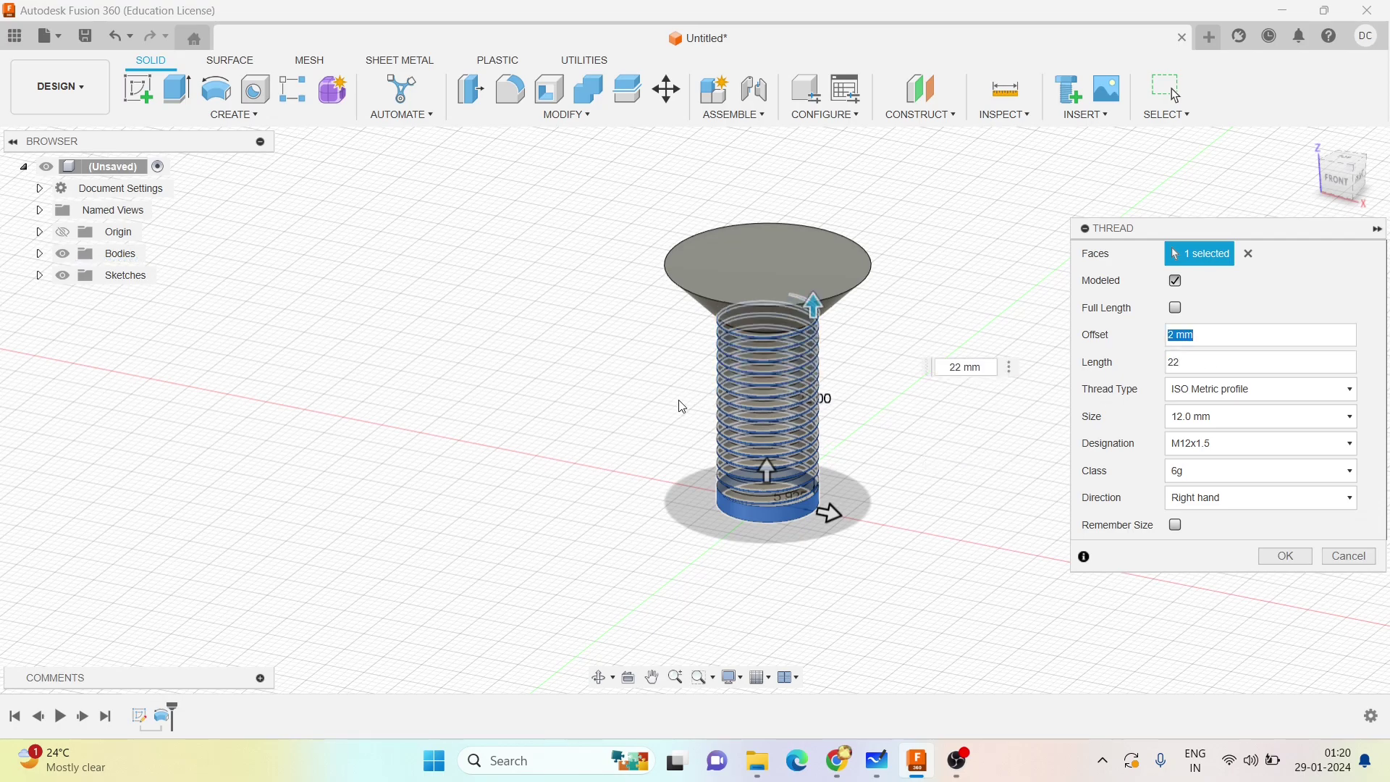
# Clear the offset entry and cancel the thread feature, leaving the shank unthreaded.
pyautogui.keyDown('shift'); pyautogui.moveTo(900, 425); pyautogui.dragTo(903, 354, button='middle'); pyautogui.keyUp('shift')
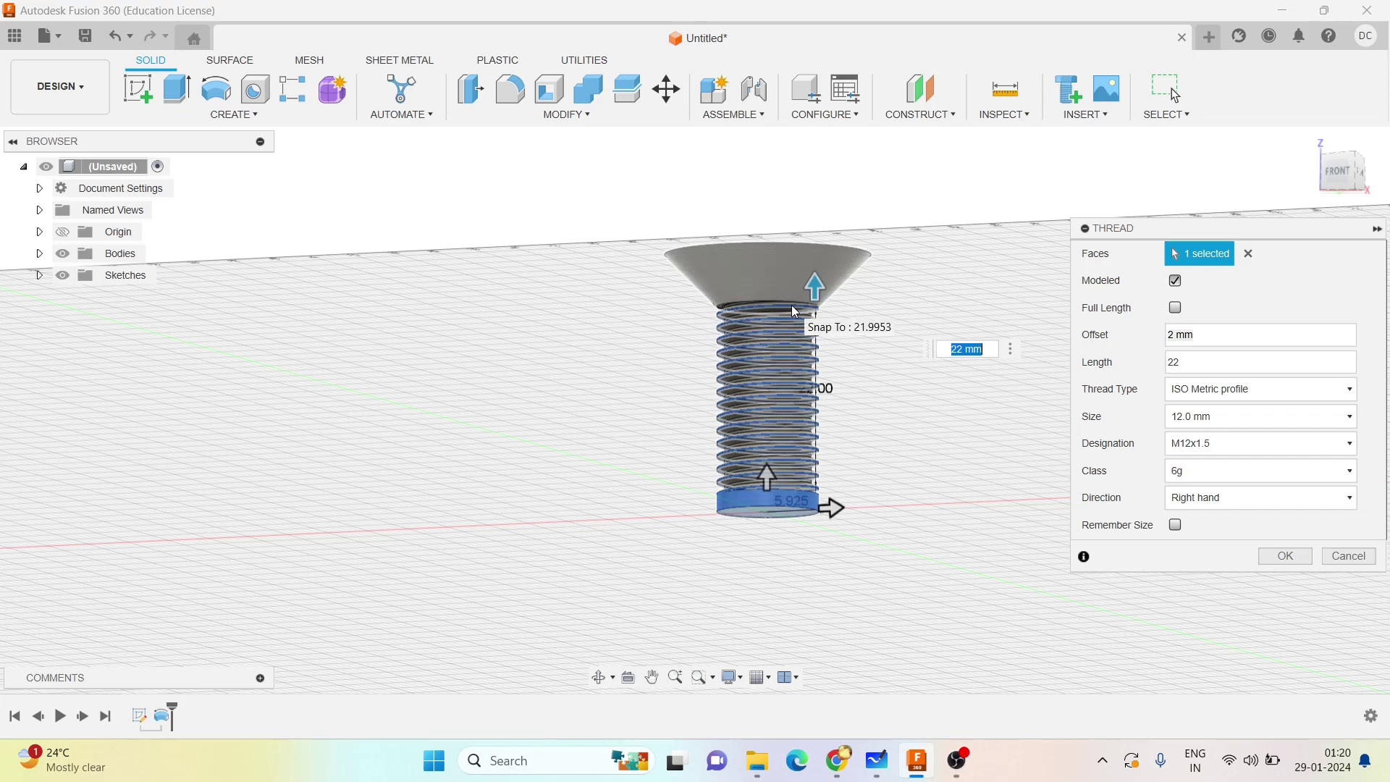
pyautogui.click(1179, 339)
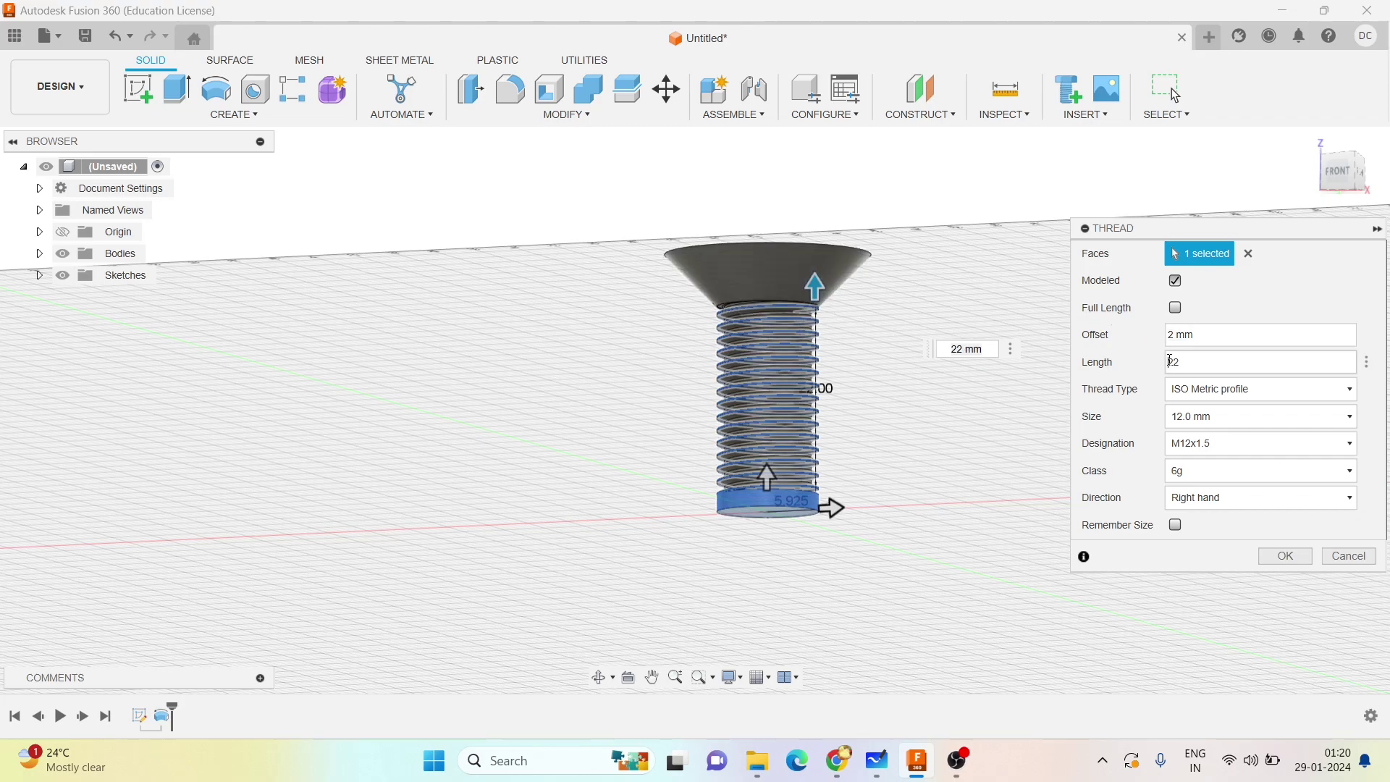
pyautogui.click(1197, 356)
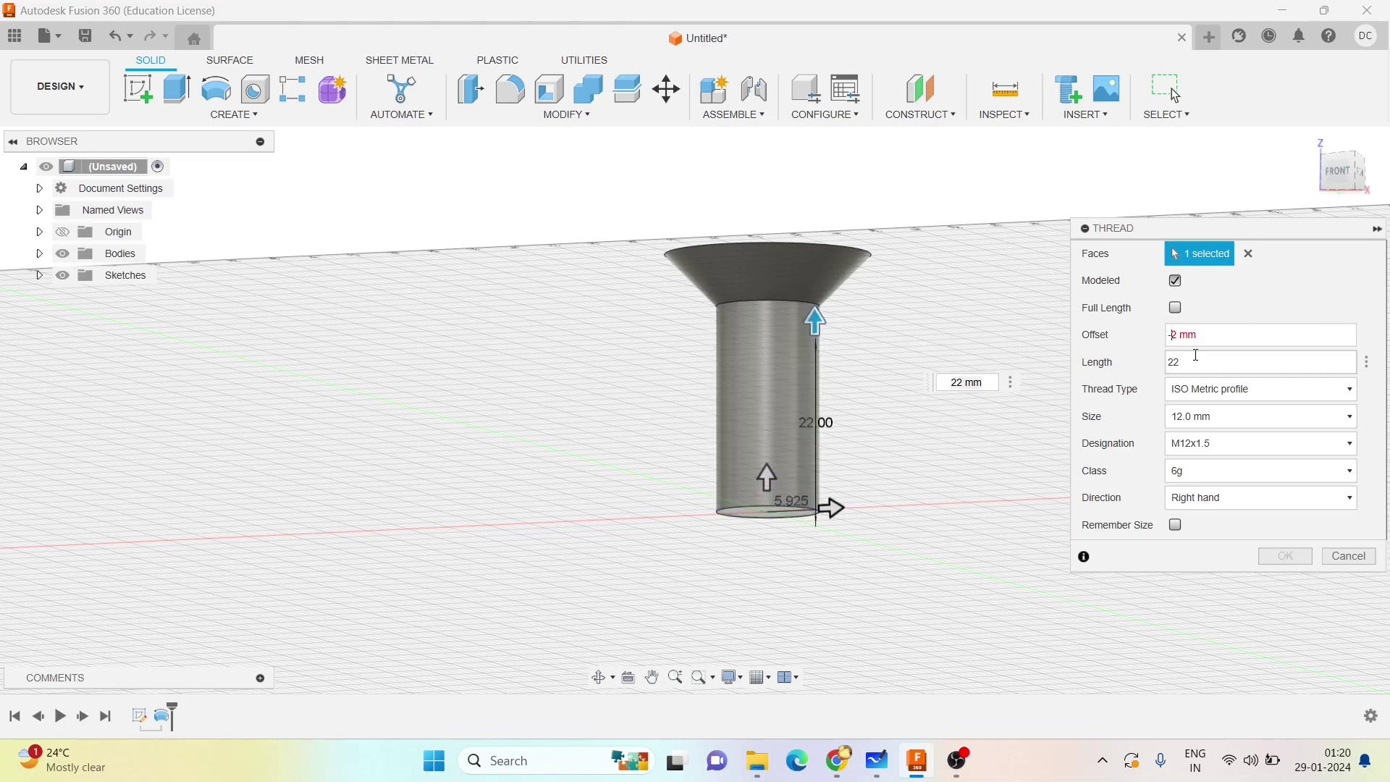
pyautogui.press('Delete')
pyautogui.press('Delete')
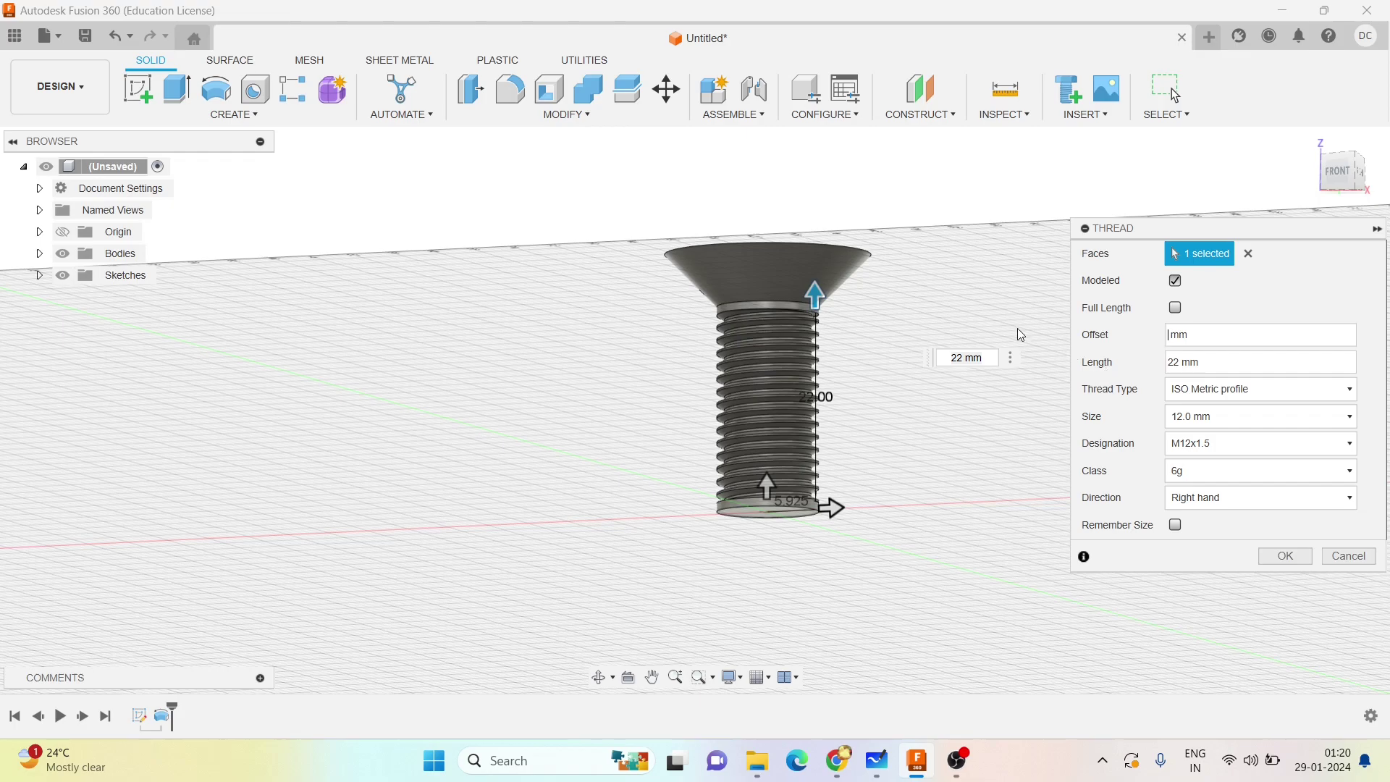
pyautogui.click(968, 357)
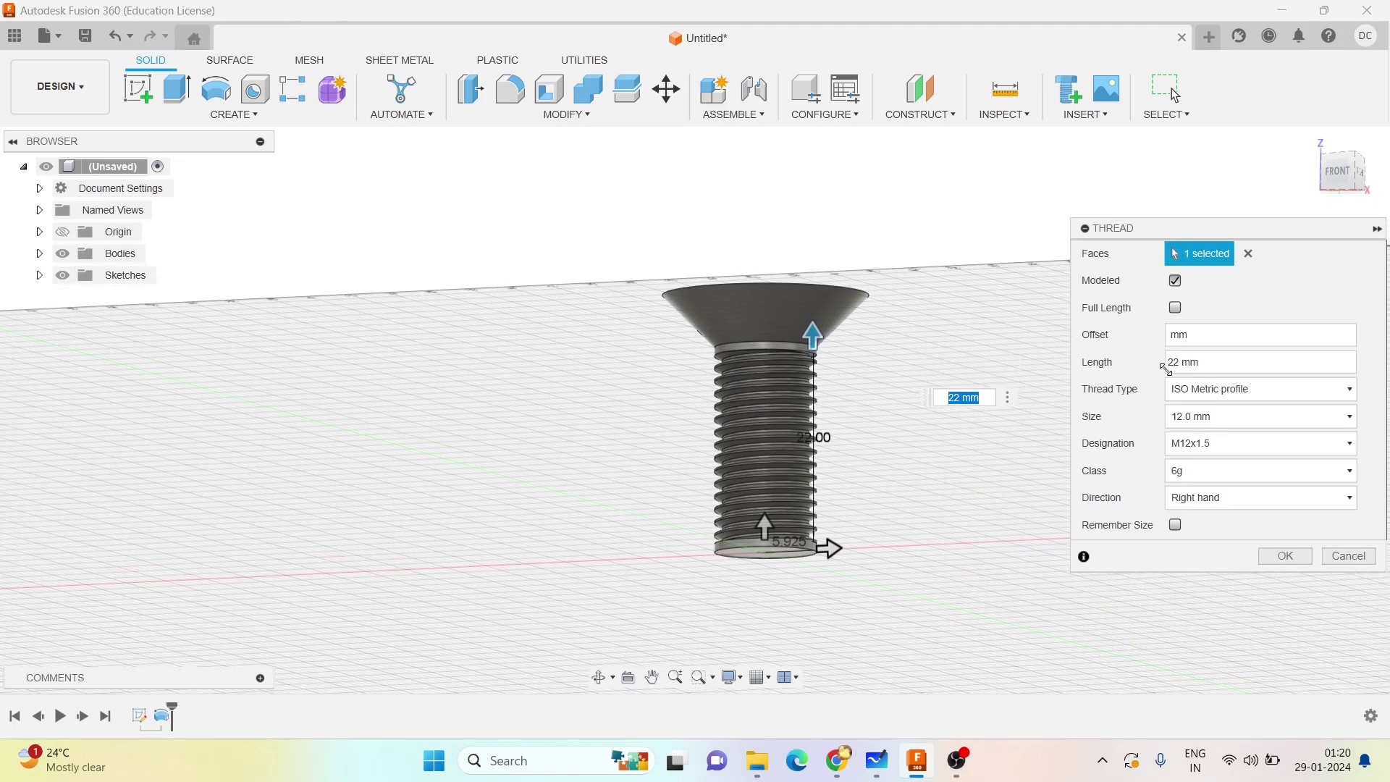
pyautogui.press('Escape')
pyautogui.keyDown('shift'); pyautogui.moveTo(968, 376); pyautogui.dragTo(884, 402, button='middle'); pyautogui.keyUp('shift')
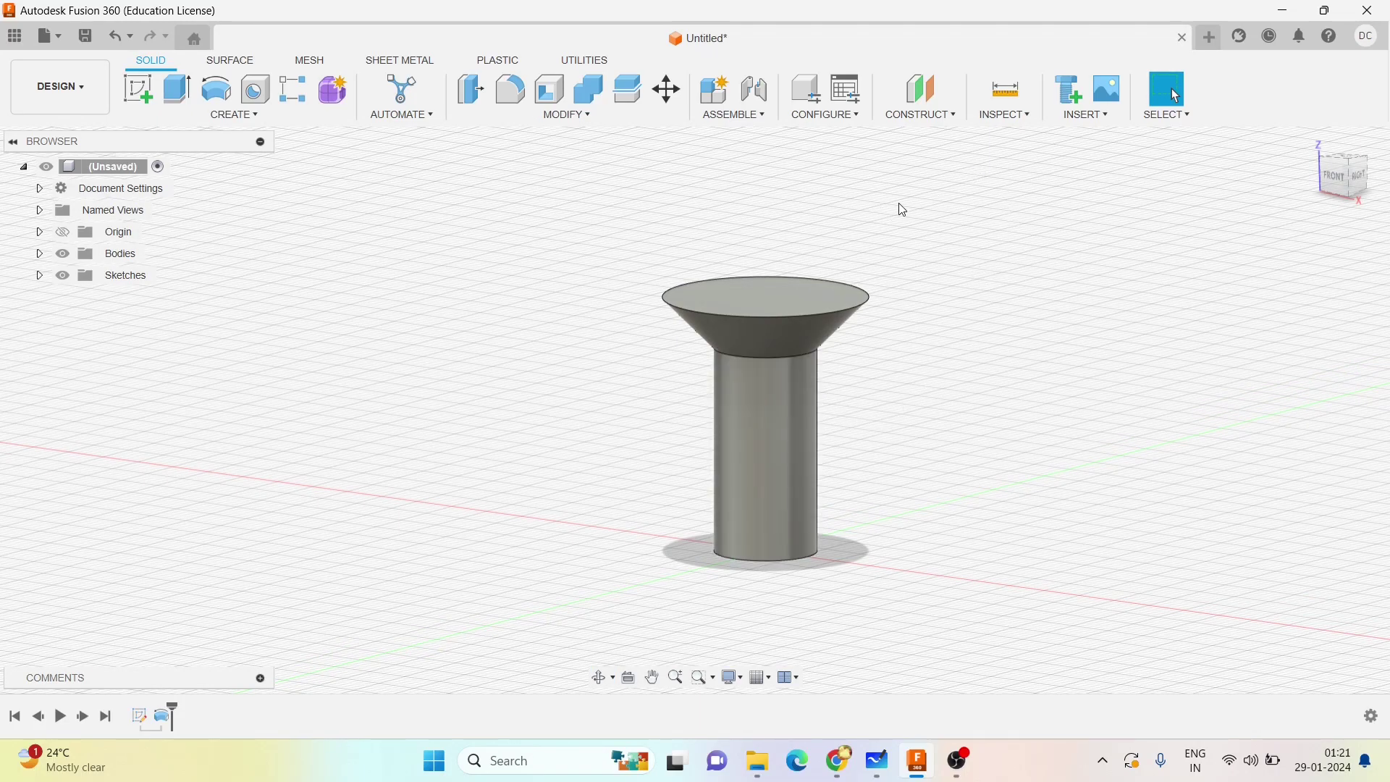
# Create a construction plane offset 22 mm from the XY plane.
pyautogui.click(1010, 114)
pyautogui.moveTo(931, 120)
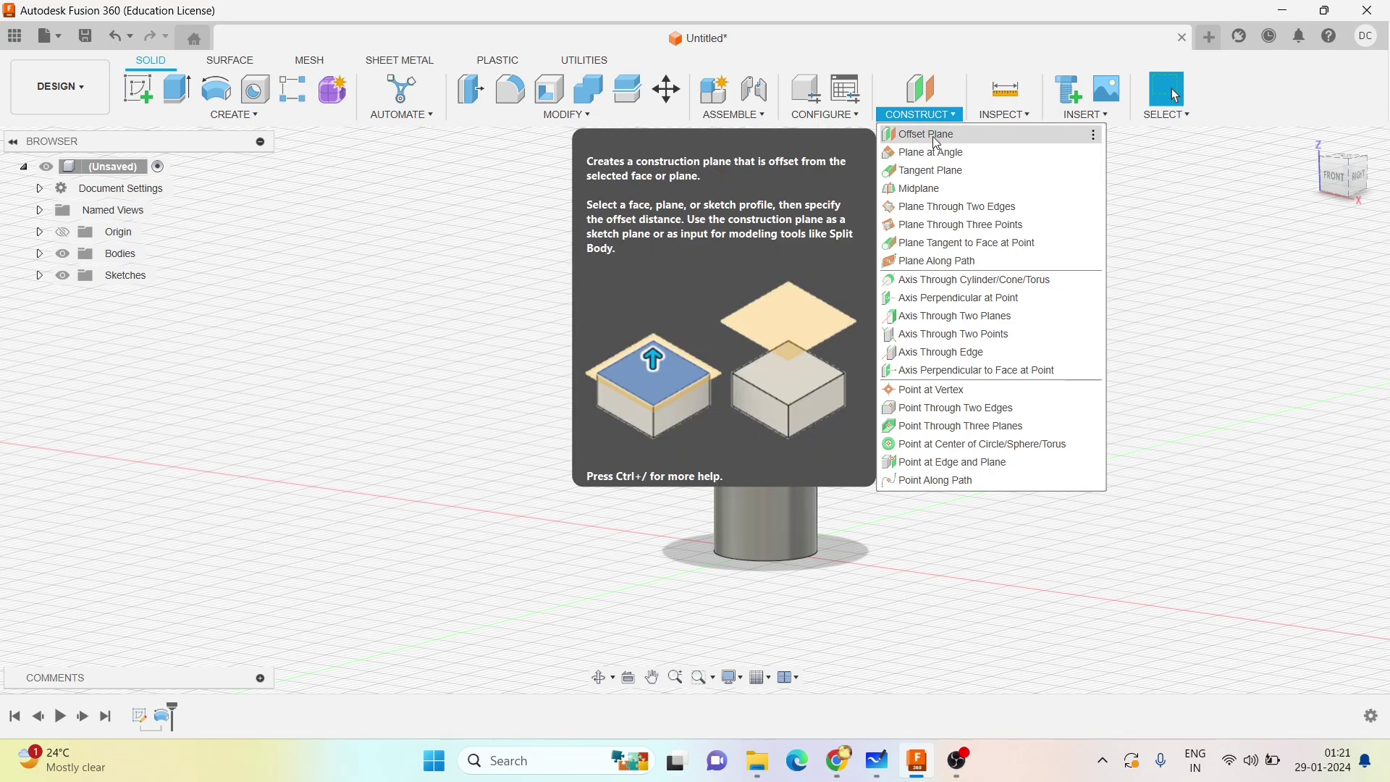
pyautogui.click(932, 135)
pyautogui.click(846, 554)
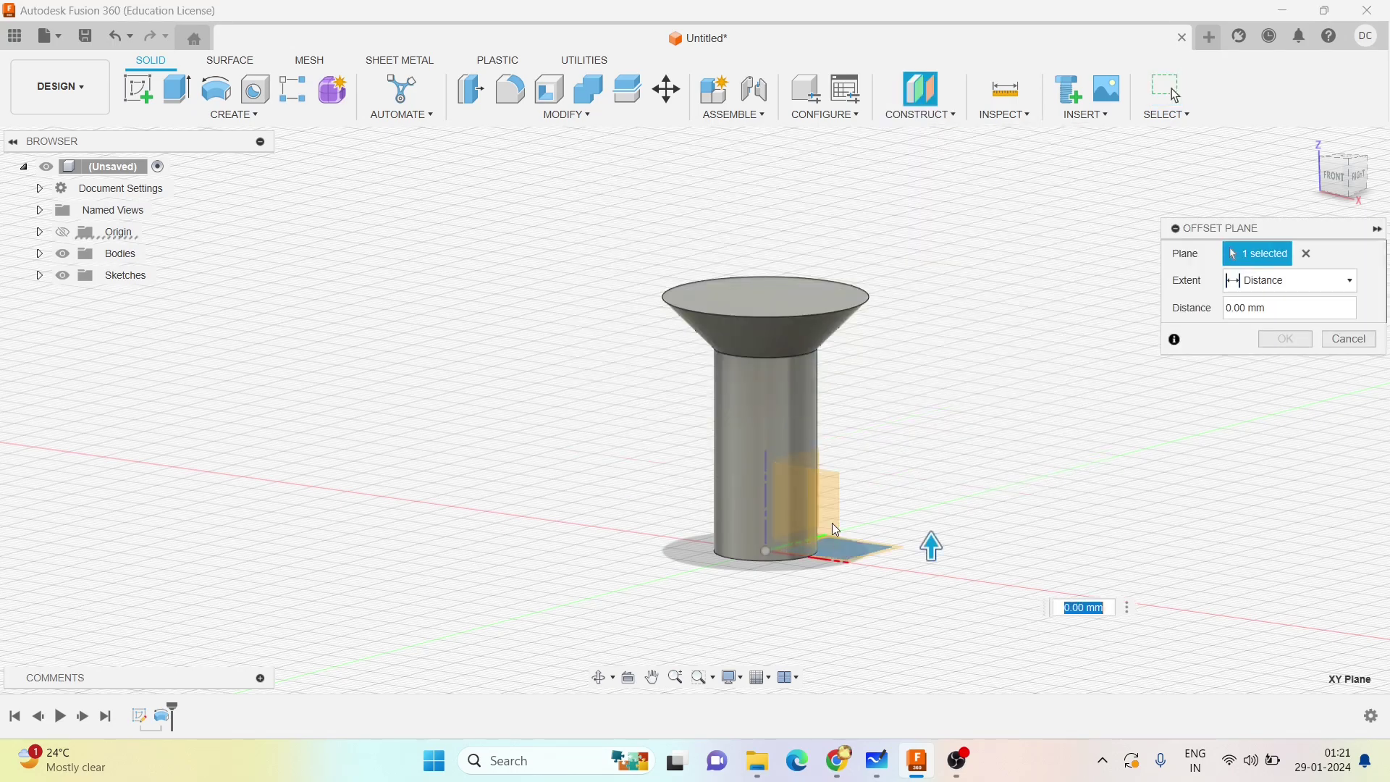
pyautogui.click(1239, 316)
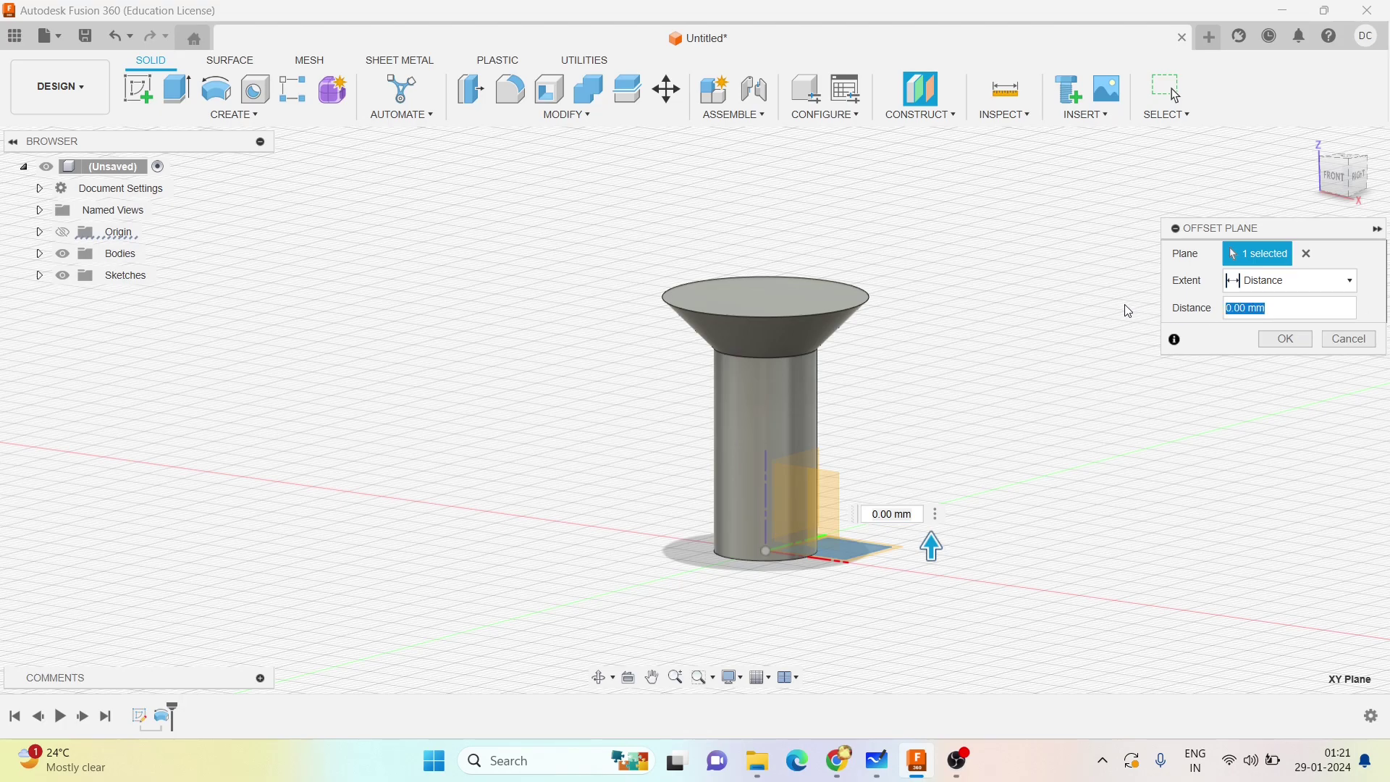
pyautogui.write('22')
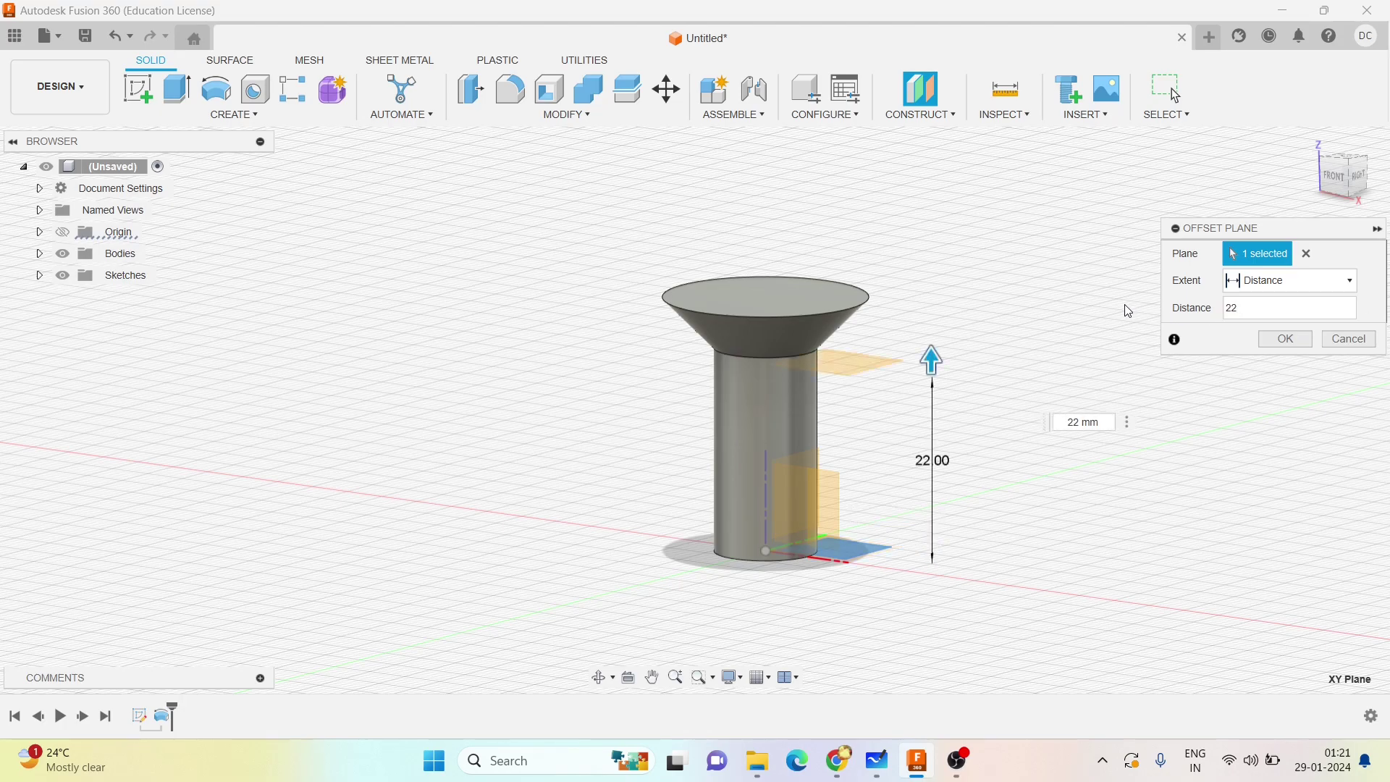
pyautogui.click(1287, 341)
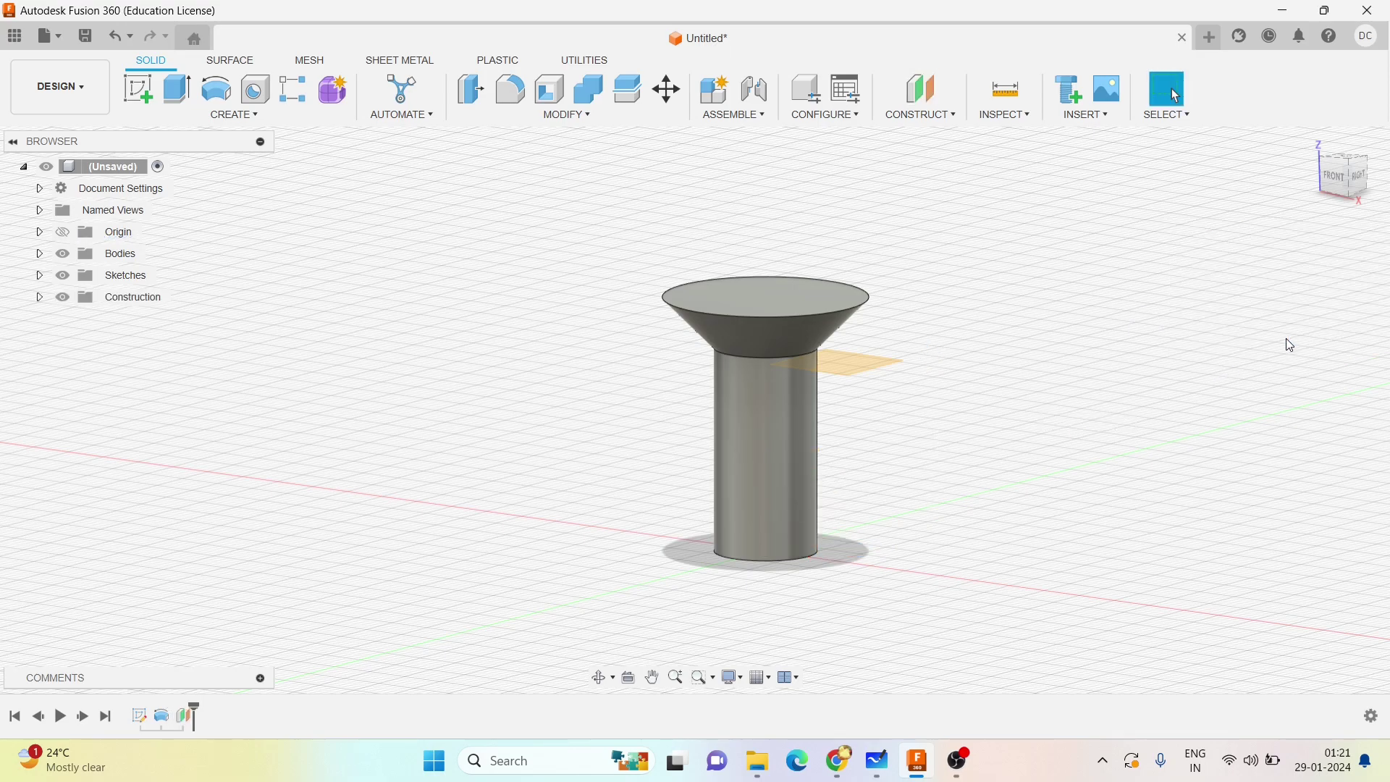
# Split the shank's cylindrical face using the 22 mm offset plane.
pyautogui.click(556, 116)
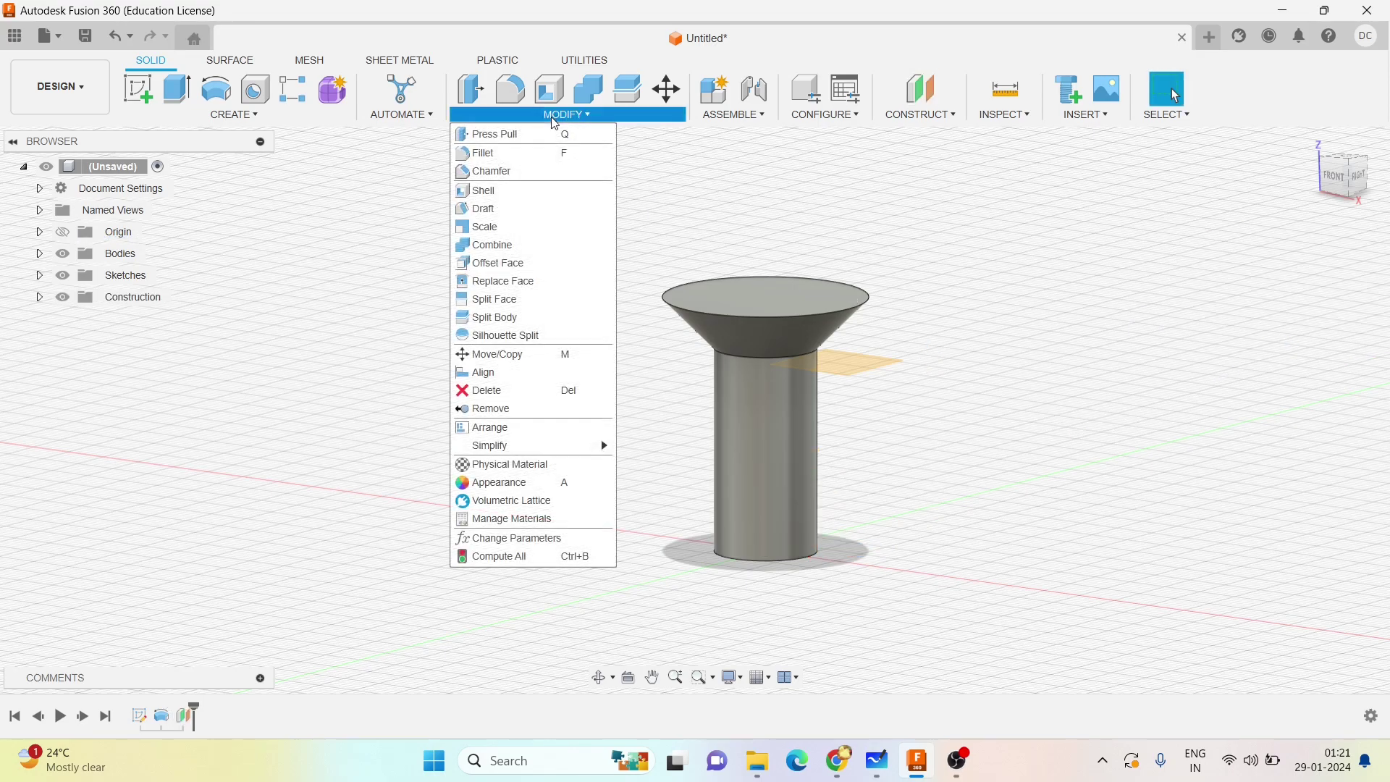
pyautogui.click(525, 302)
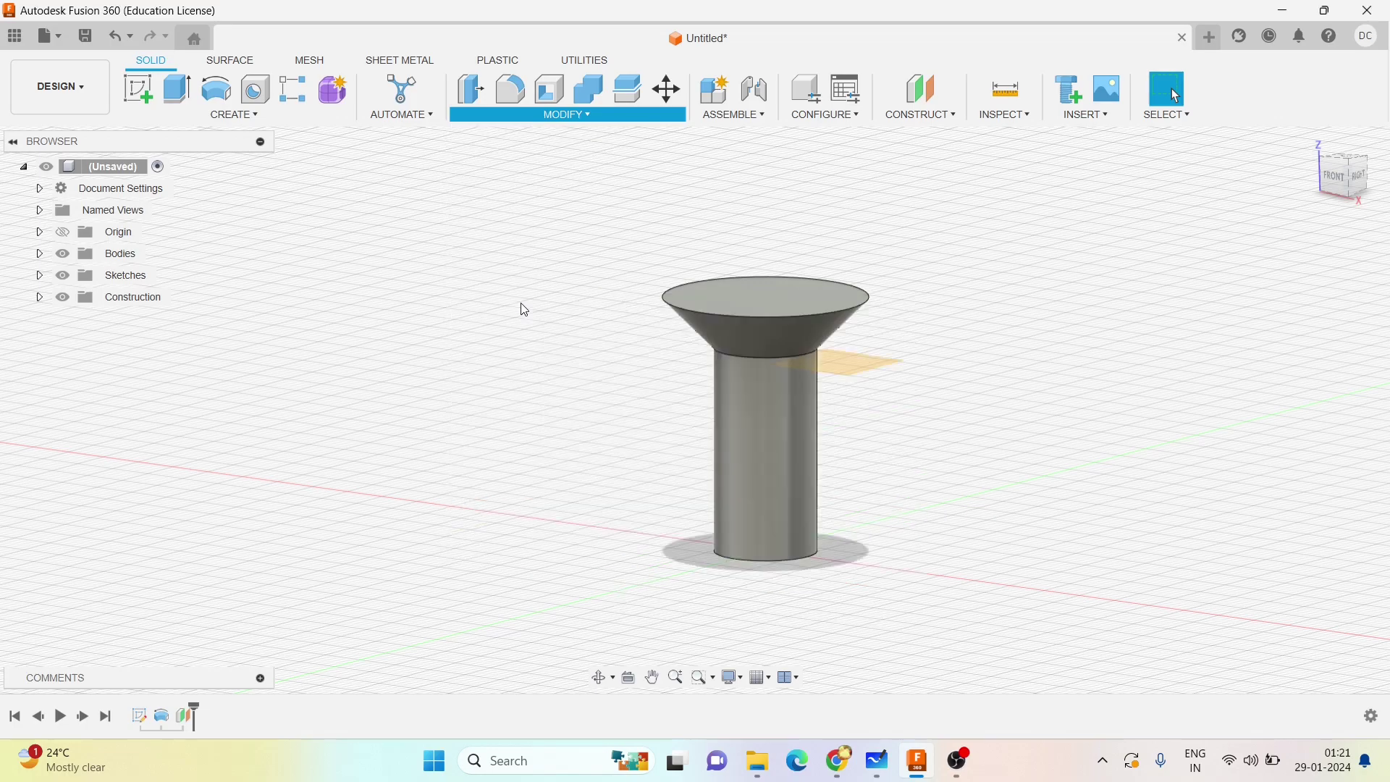
pyautogui.click(741, 523)
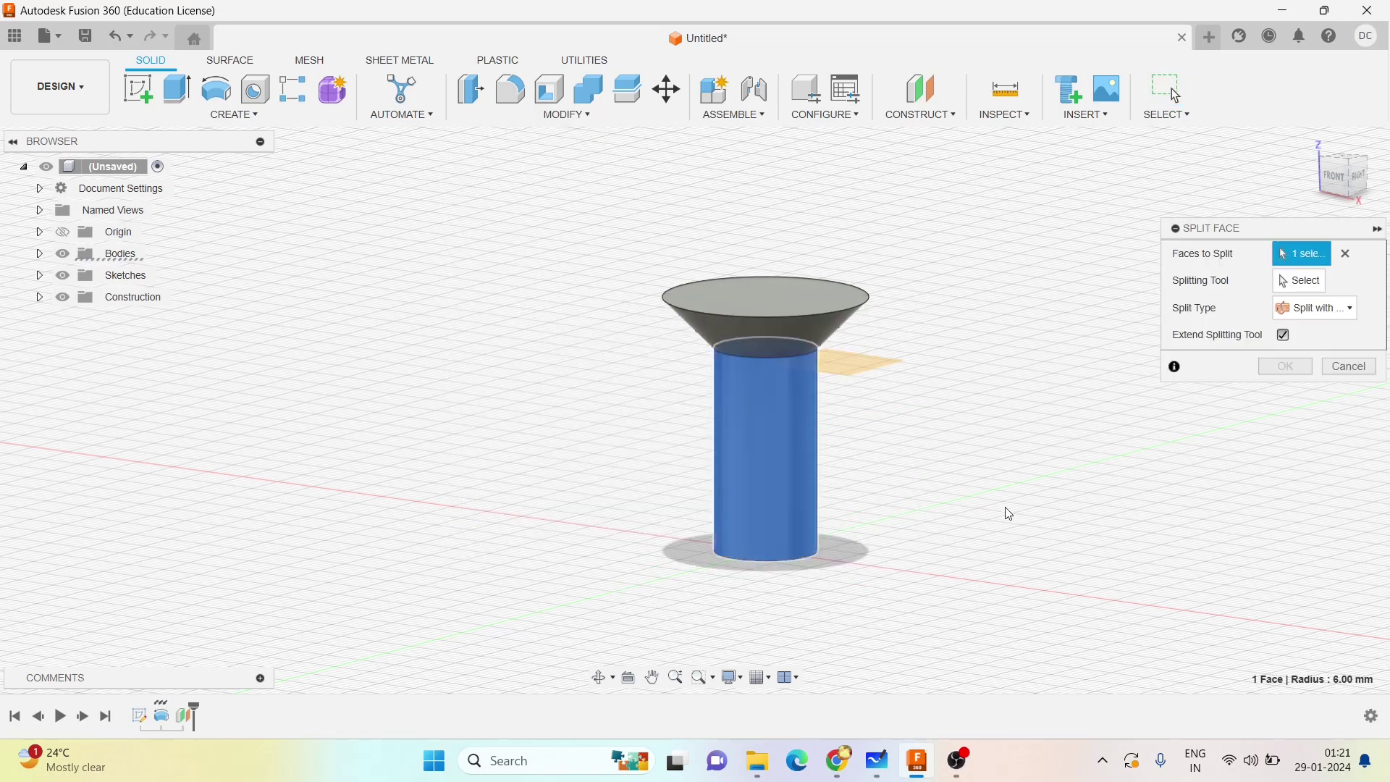
pyautogui.click(1301, 282)
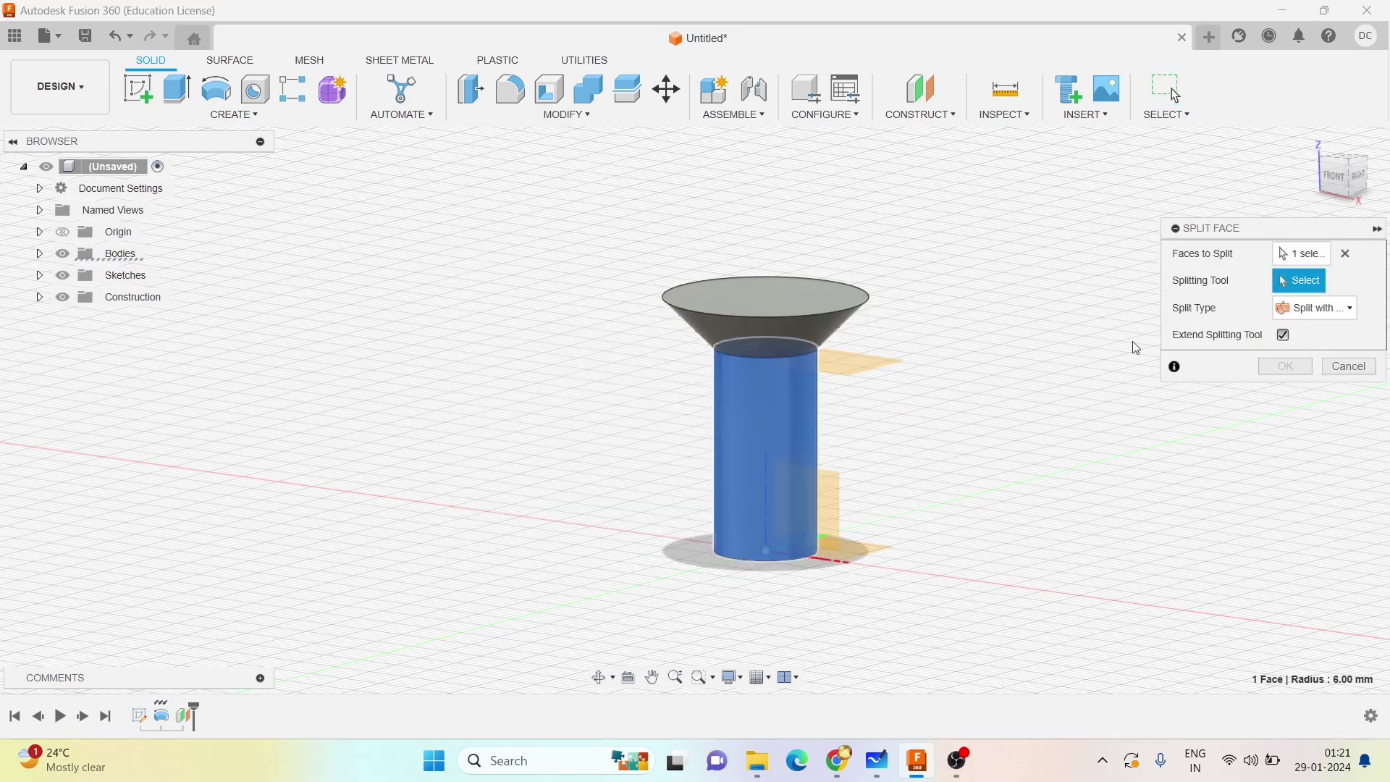
pyautogui.click(850, 368)
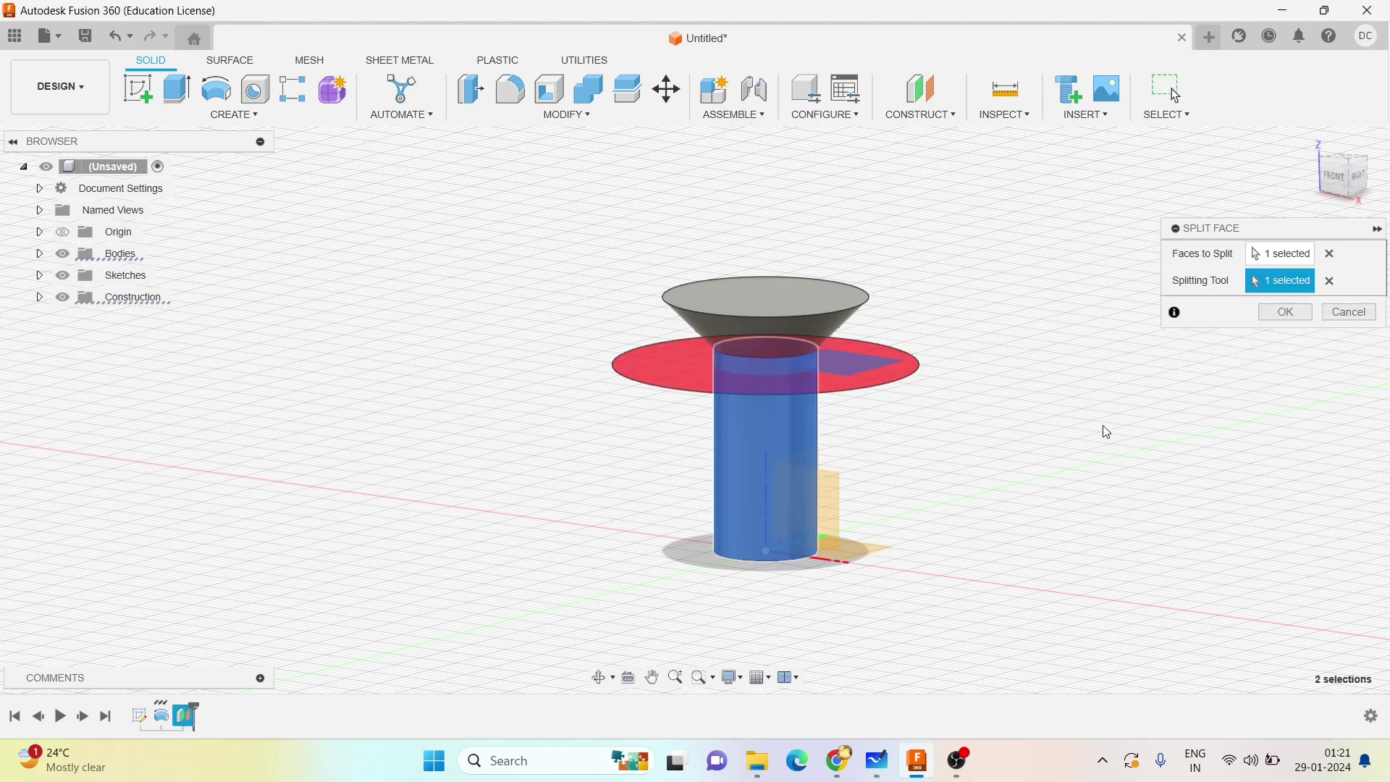
pyautogui.click(1288, 315)
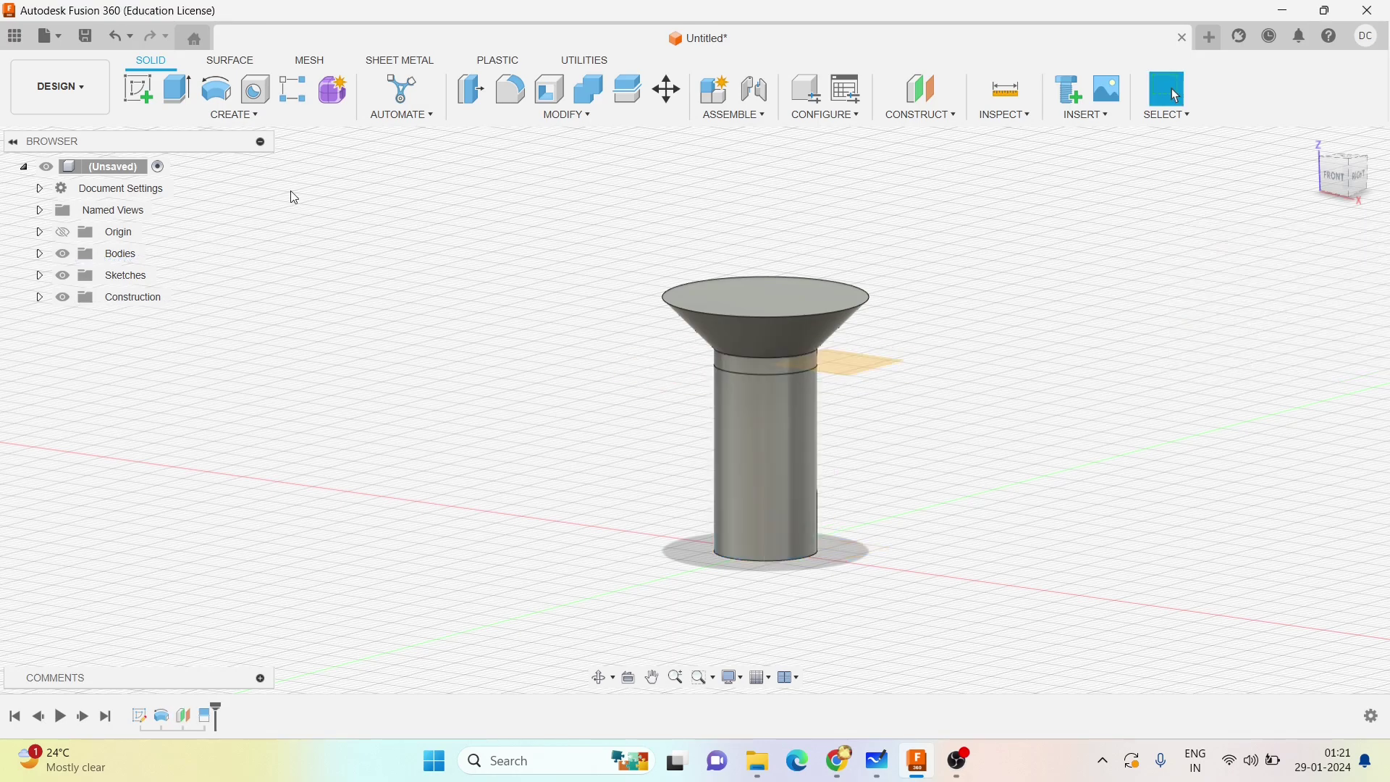
pyautogui.click(239, 114)
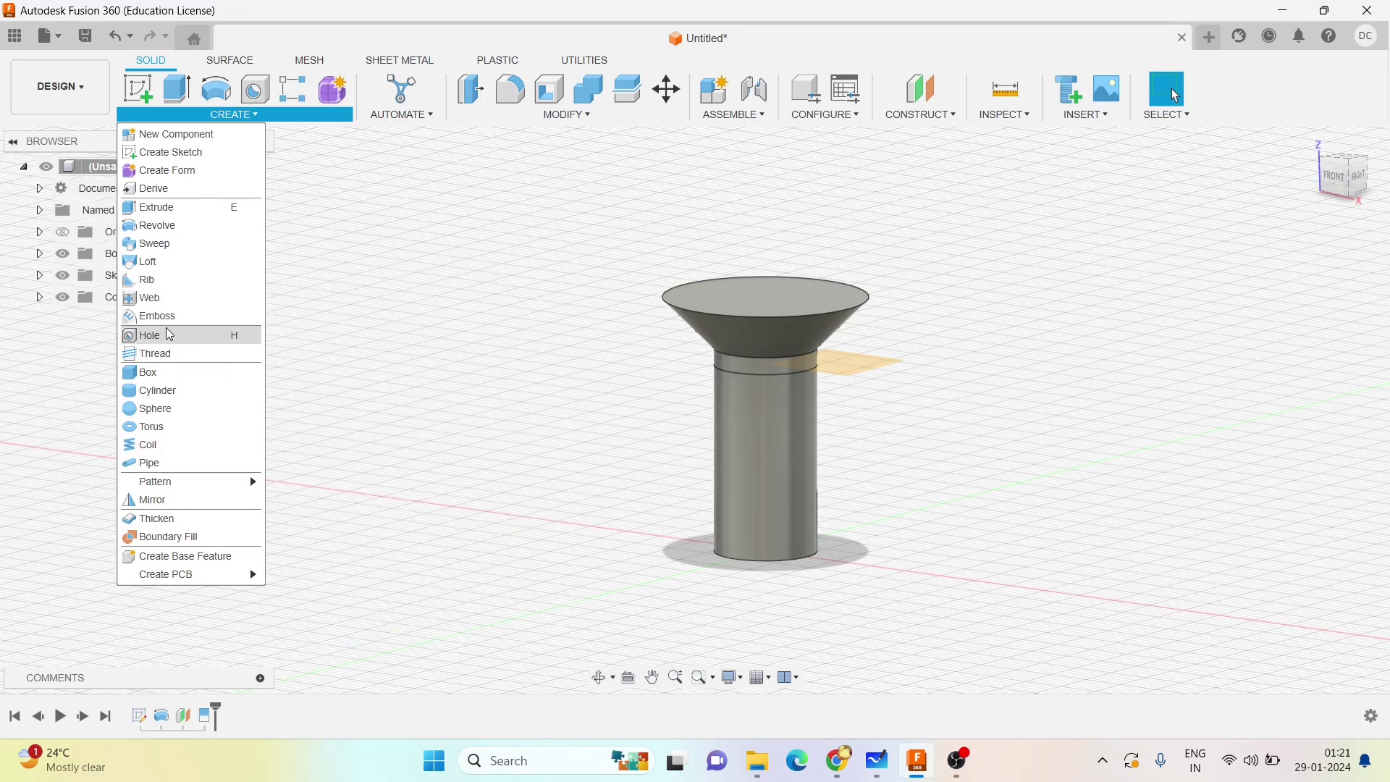
# Apply a modeled M12x1.5 thread to the lower shank face.
pyautogui.click(161, 355)
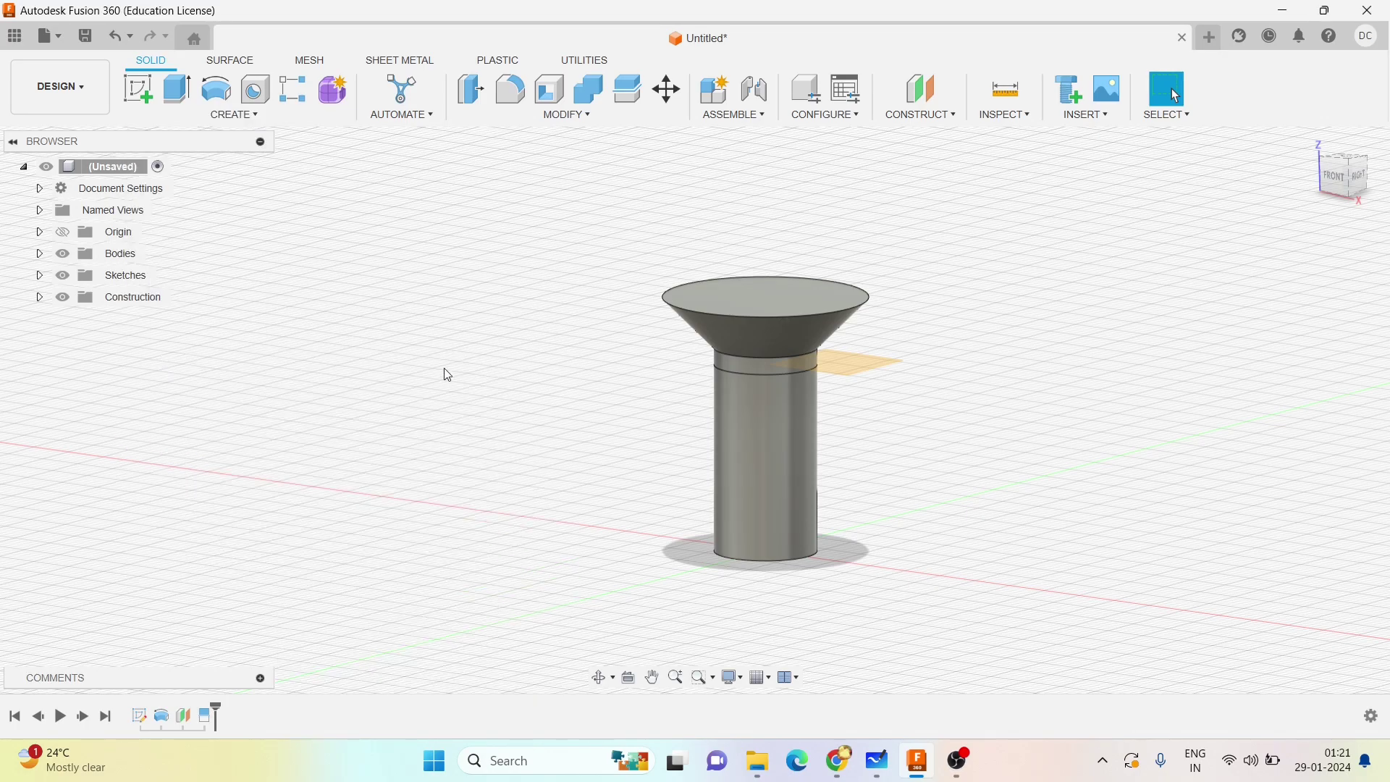
pyautogui.click(741, 463)
pyautogui.click(1177, 281)
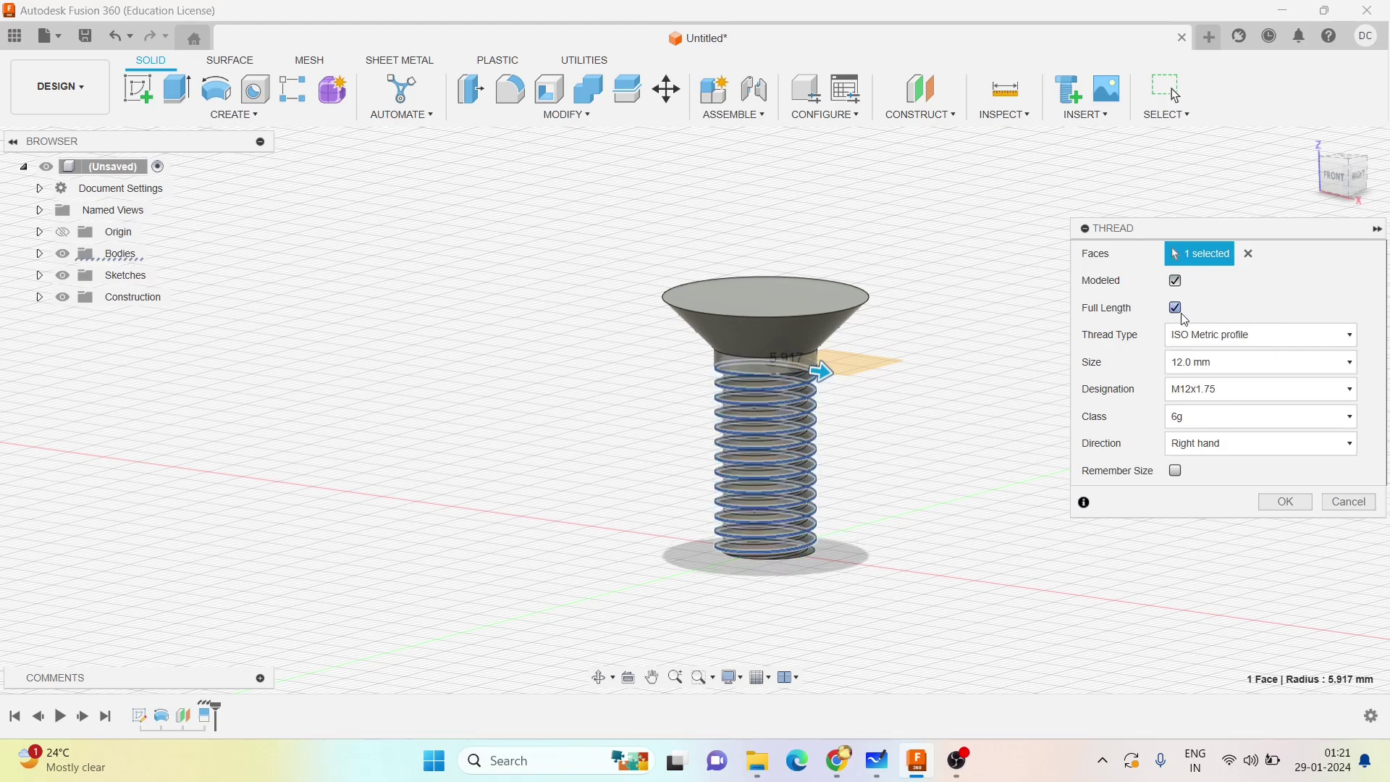
pyautogui.click(1207, 393)
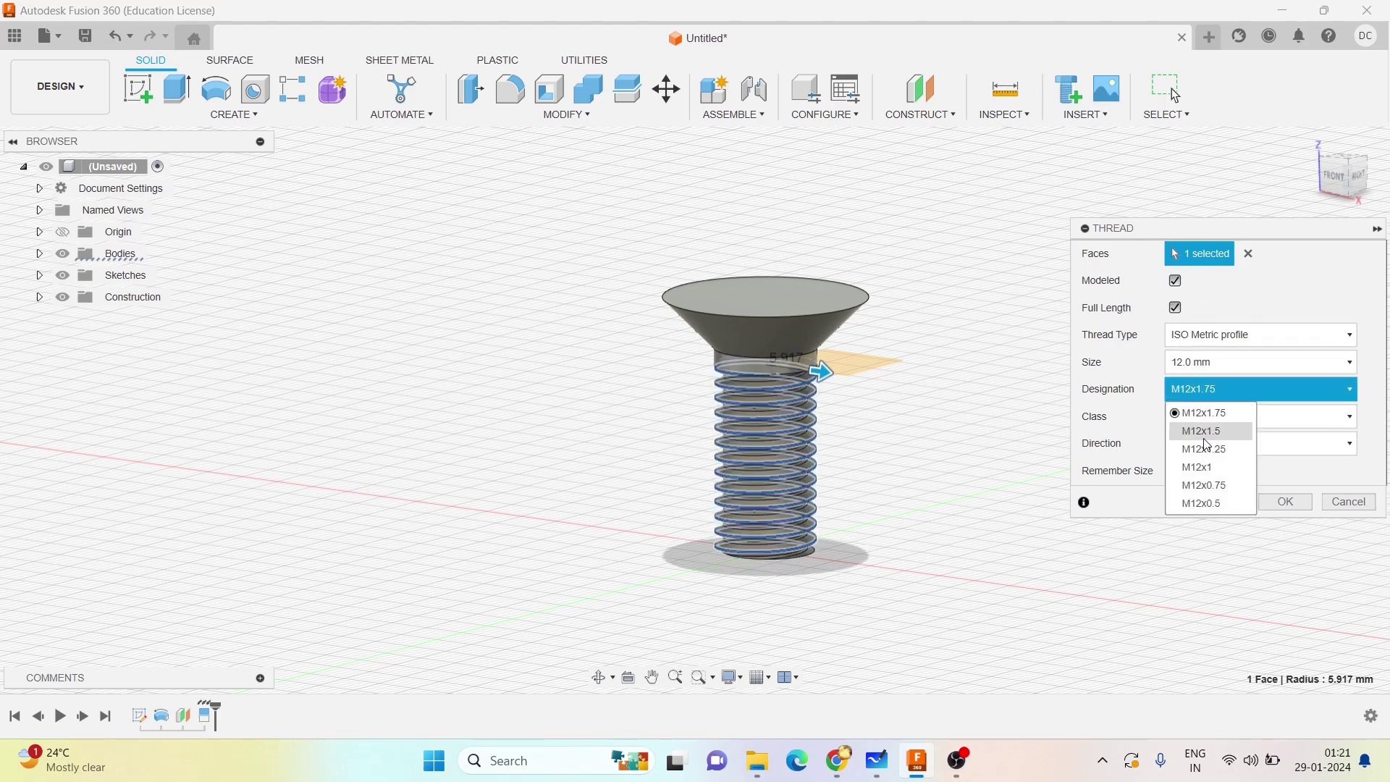
pyautogui.click(1208, 433)
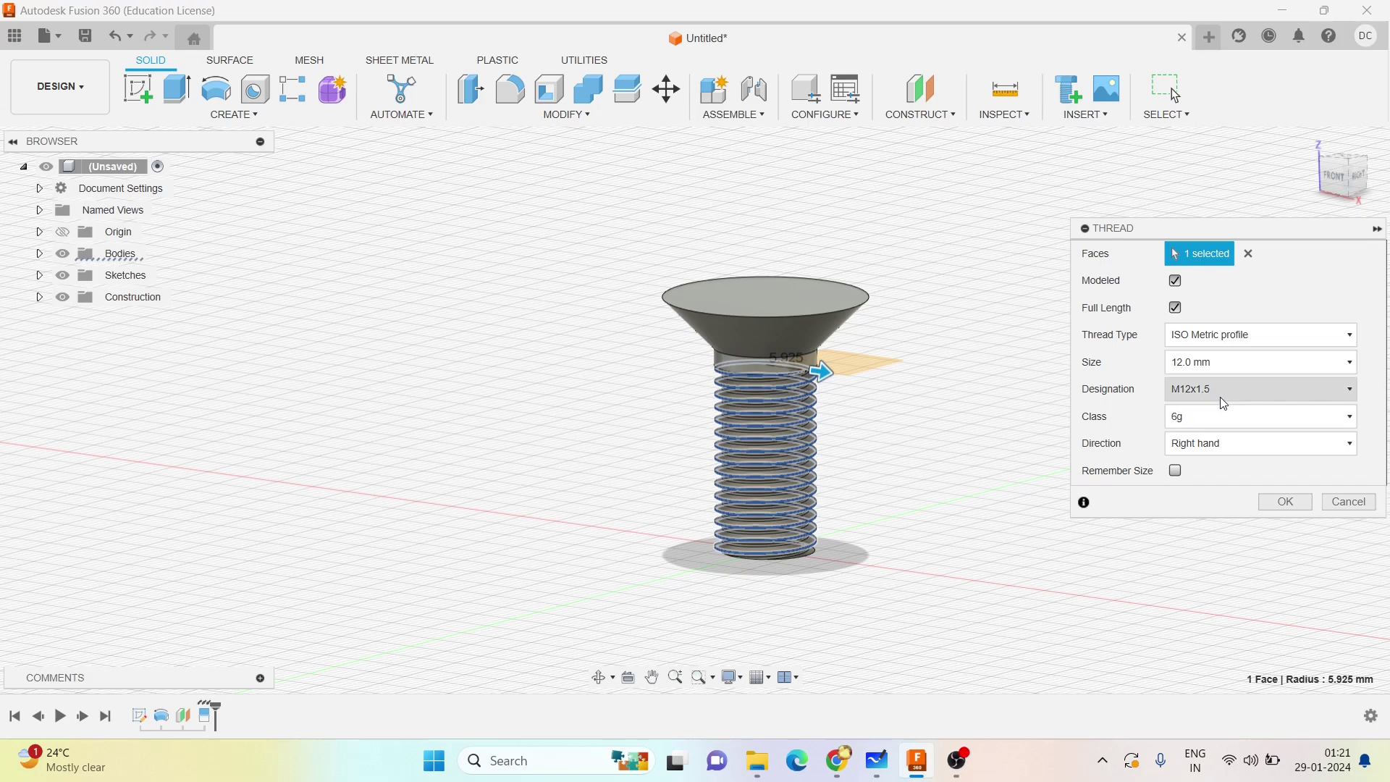
pyautogui.click(1285, 503)
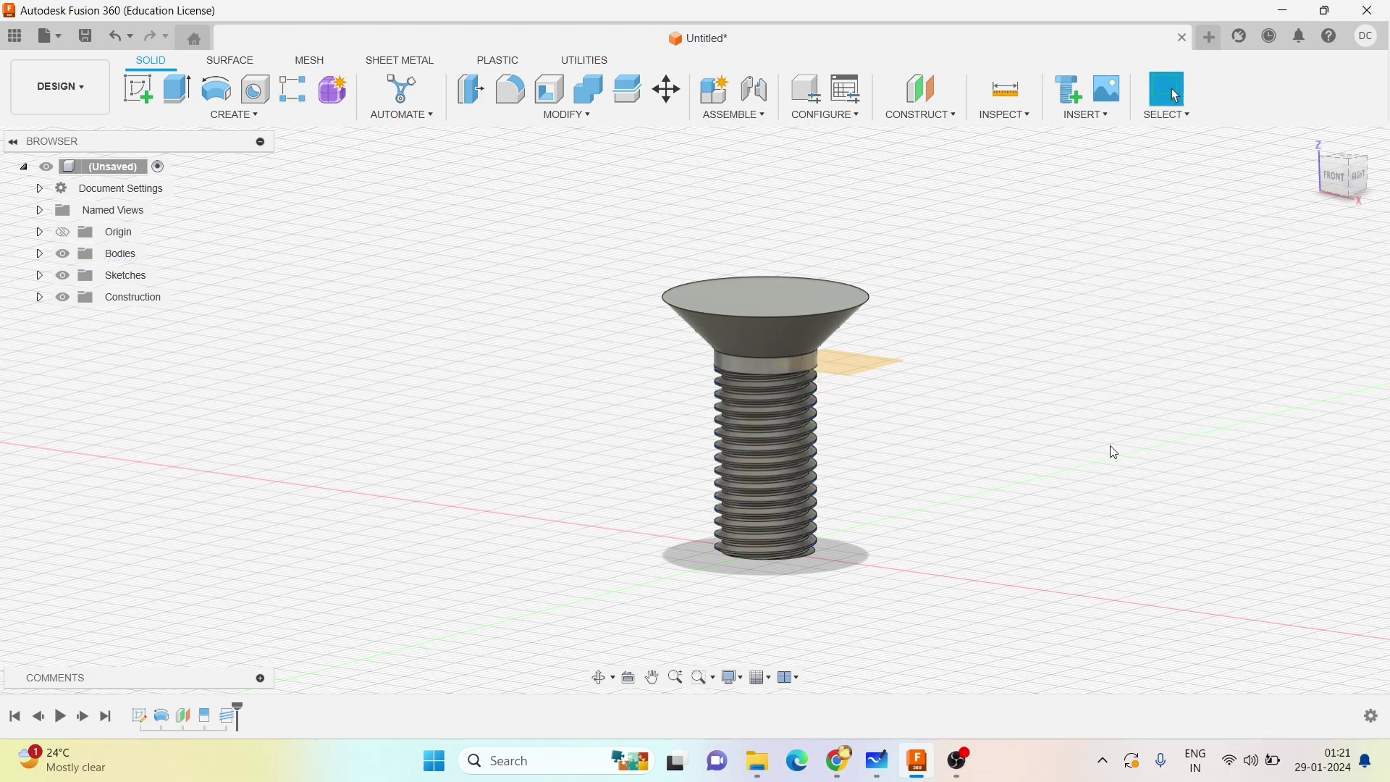
pyautogui.moveTo(989, 416)
pyautogui.keyDown('shift'); pyautogui.mouseDown(button='middle')
pyautogui.moveTo(1002, 404)
pyautogui.moveTo(1007, 429)
pyautogui.mouseUp(button='middle'); pyautogui.keyUp('shift')
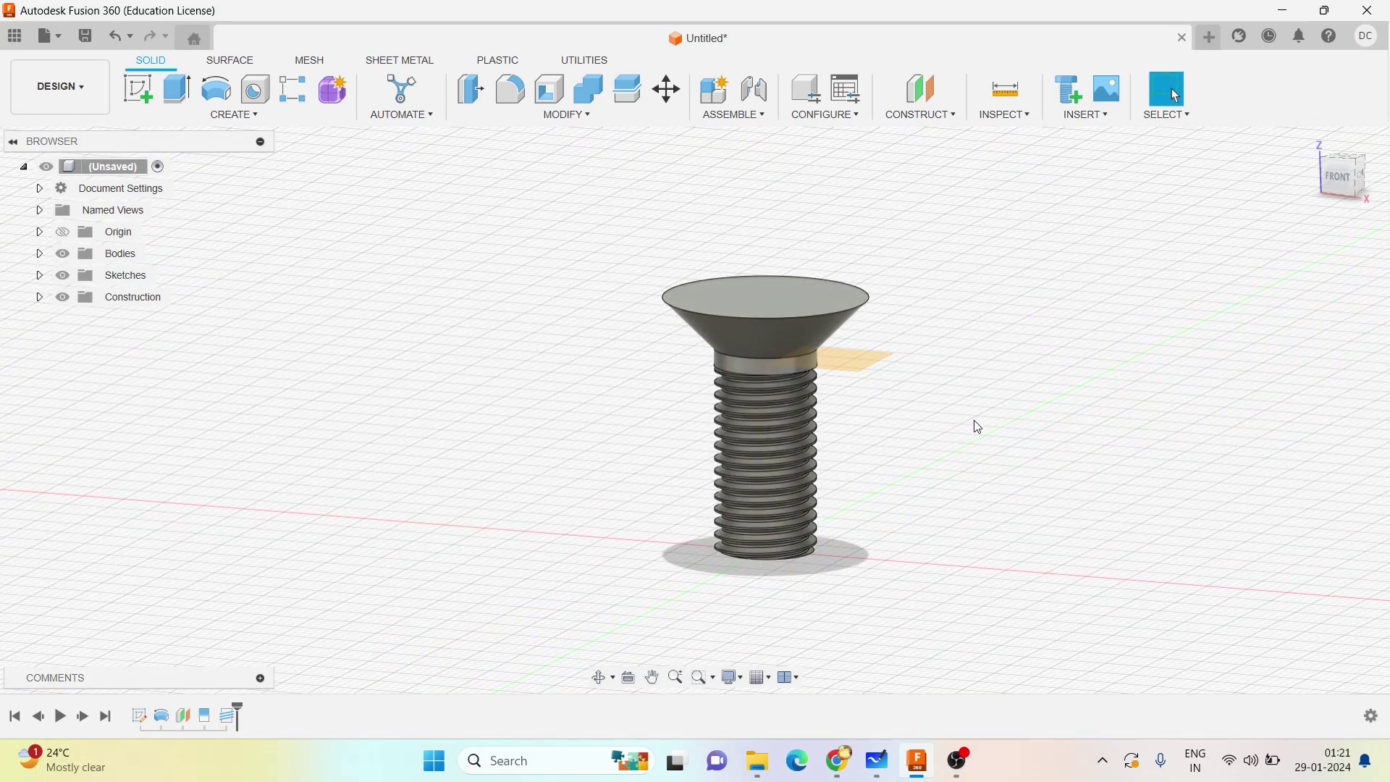
# On the front plane, sketch a 6 mm by 2 mm centre rectangle at the origin.
pyautogui.click(138, 88)
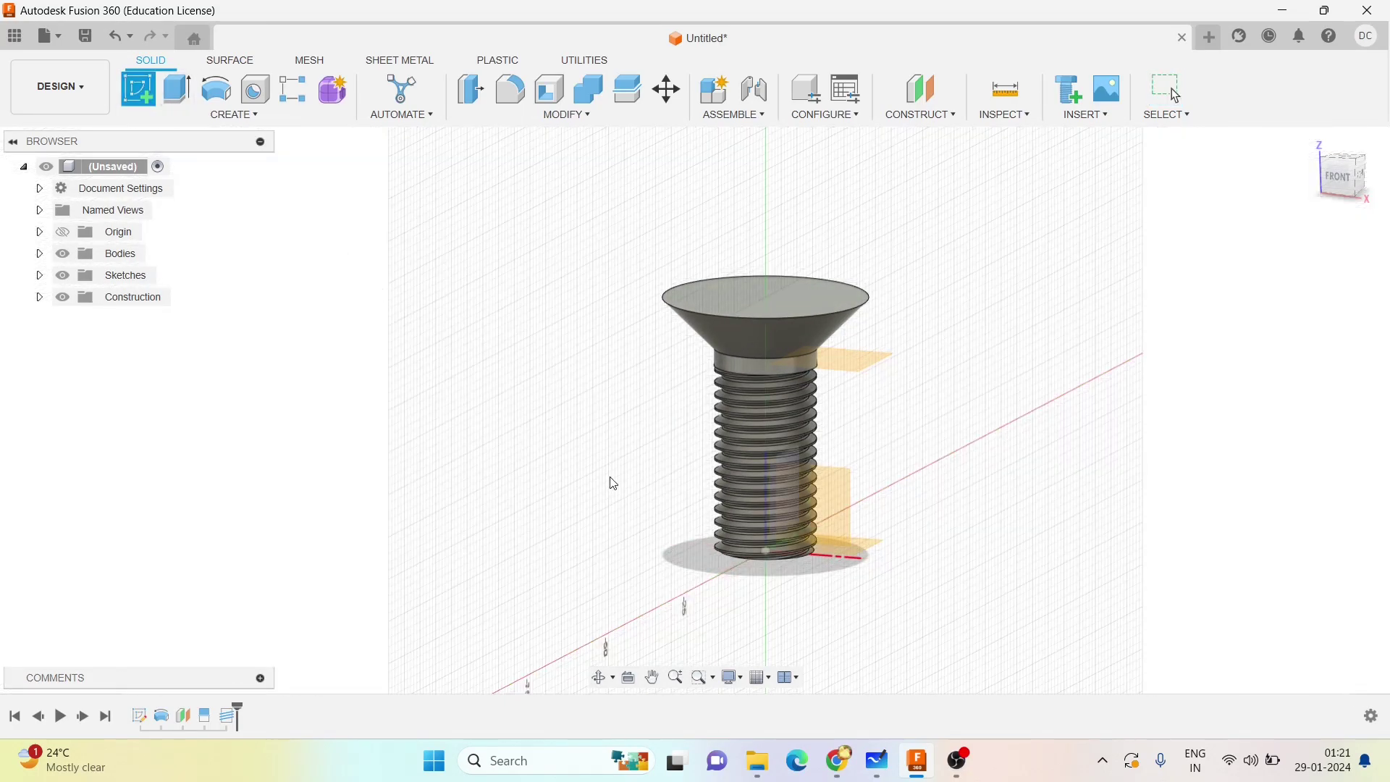
pyautogui.click(840, 501)
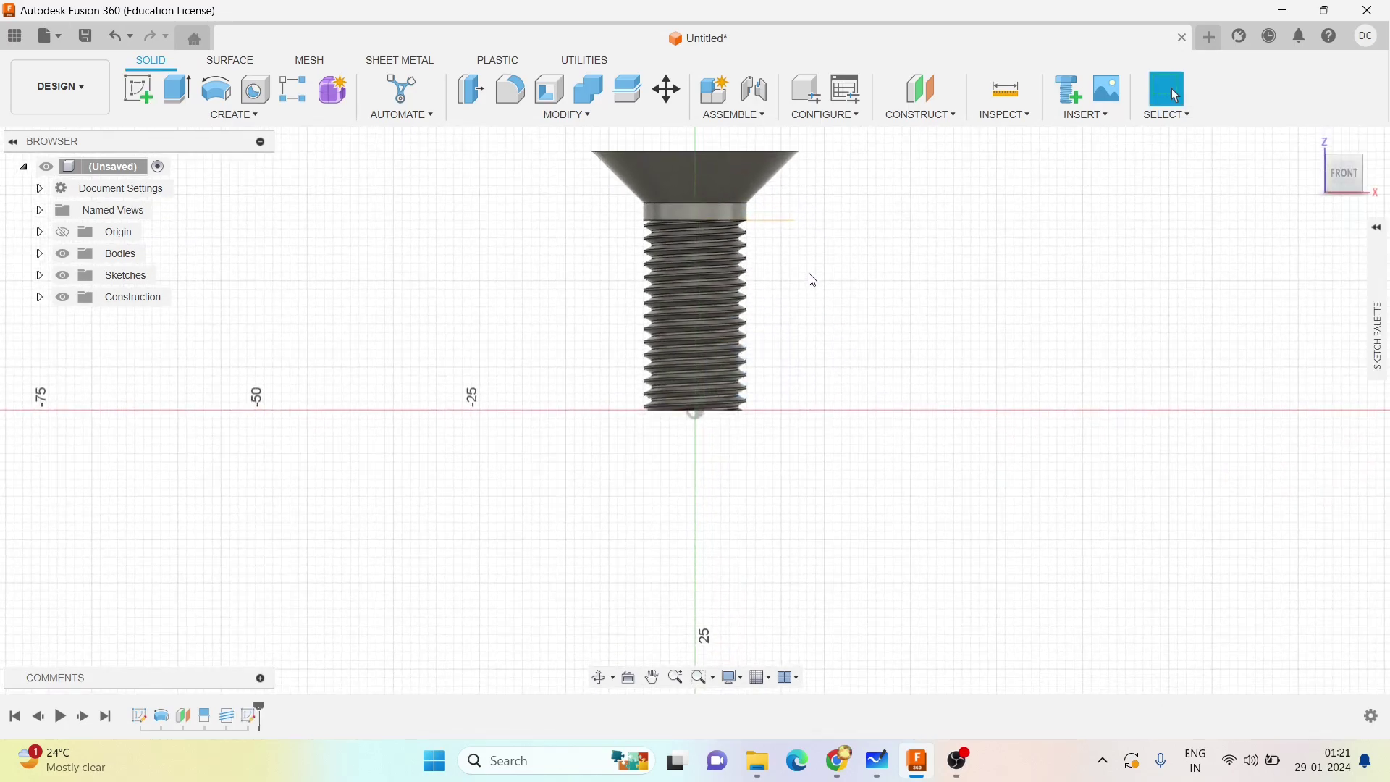
pyautogui.scroll(5, 963, 498)
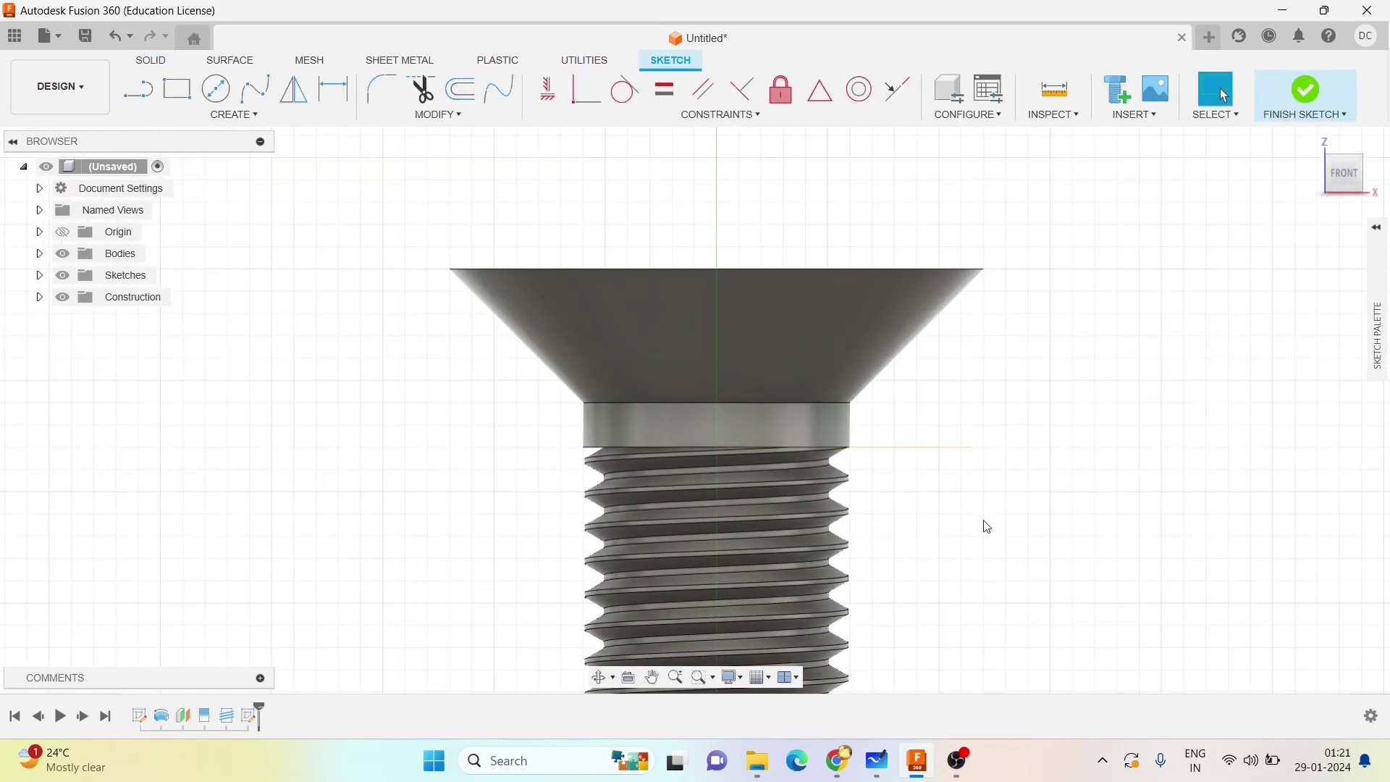
pyautogui.click(233, 115)
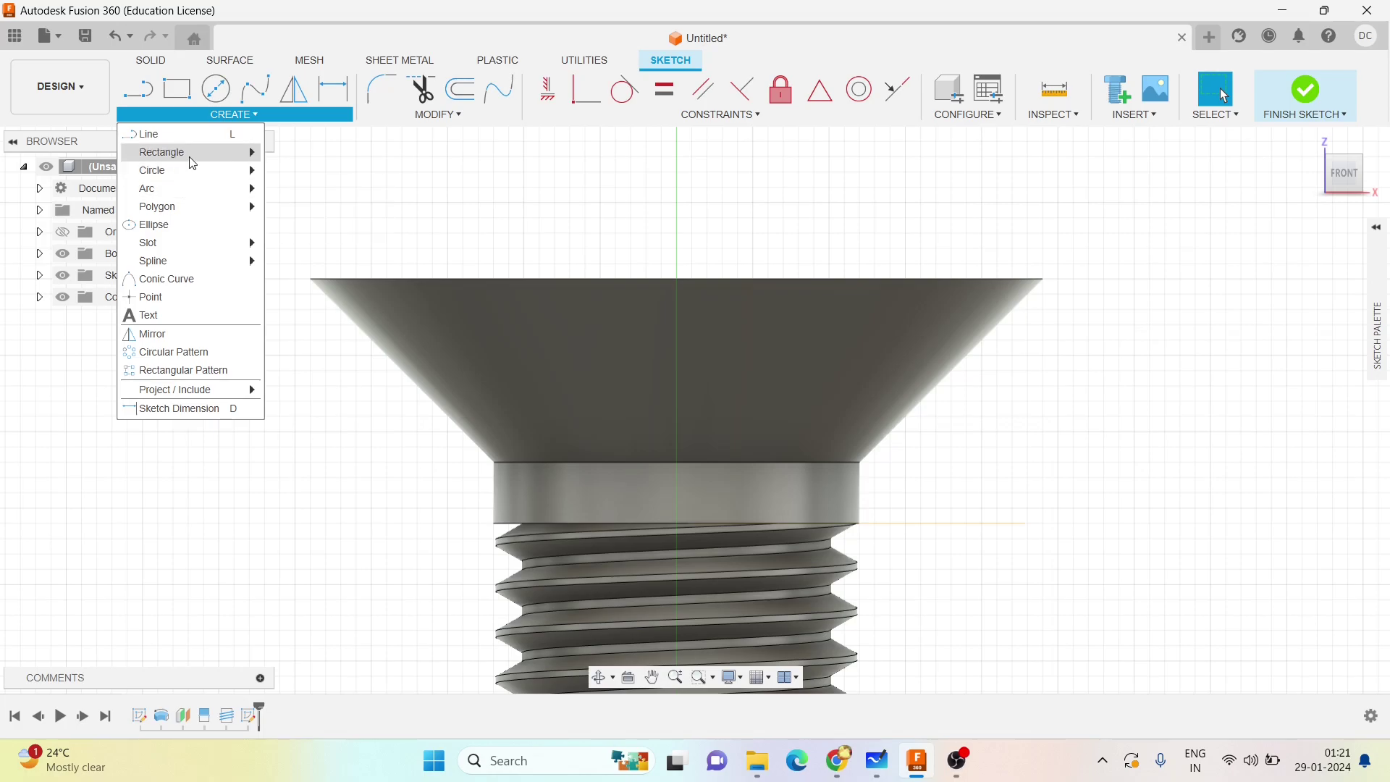
pyautogui.moveTo(190, 154)
pyautogui.click(320, 189)
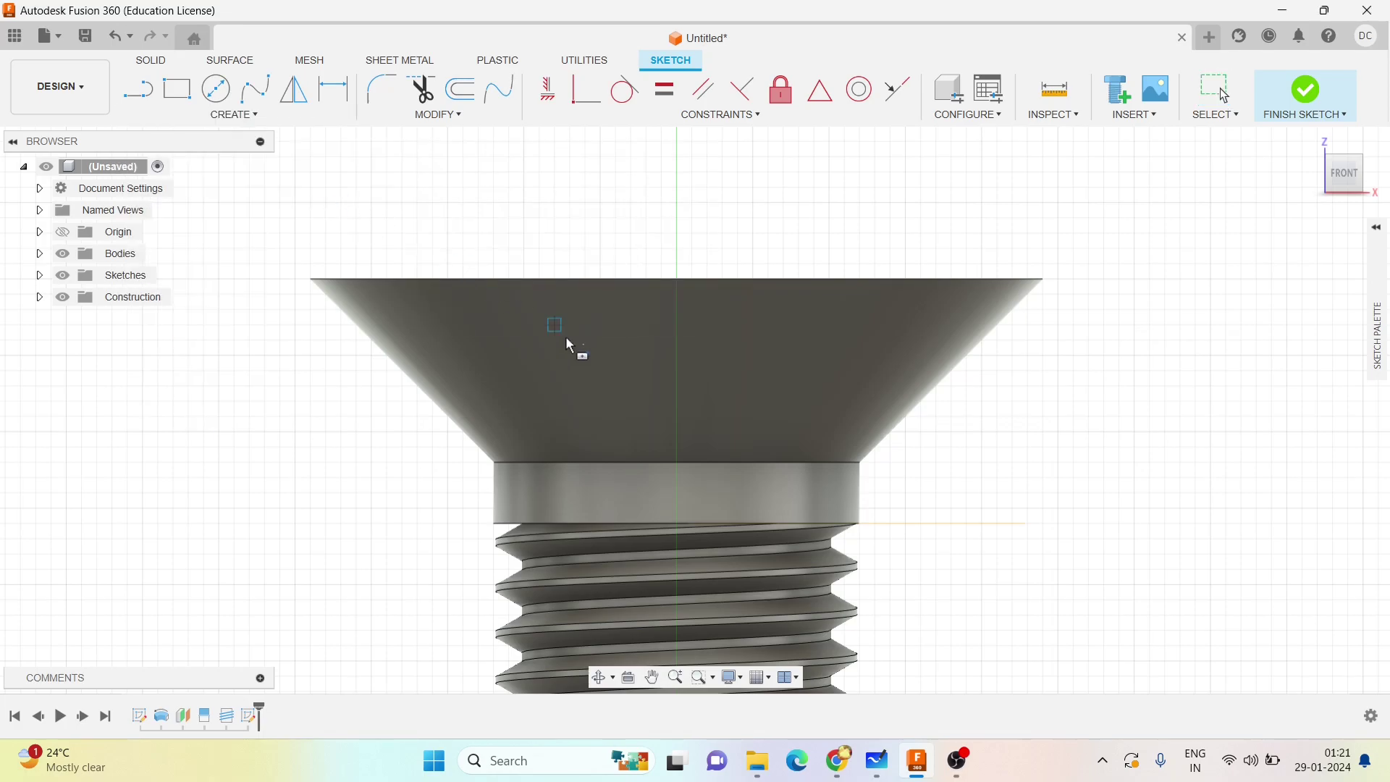
pyautogui.click(679, 281)
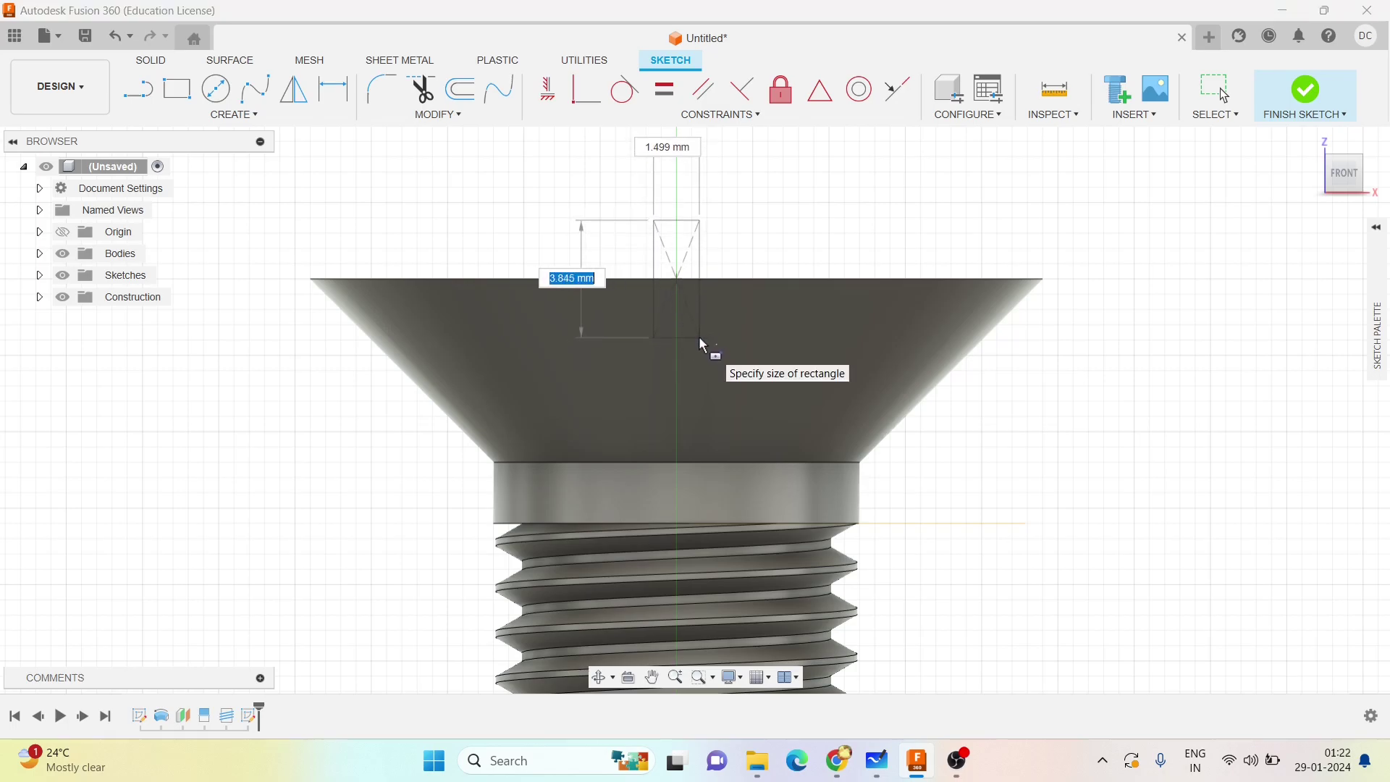
pyautogui.write('6')
pyautogui.press('Tab')
pyautogui.write('2')
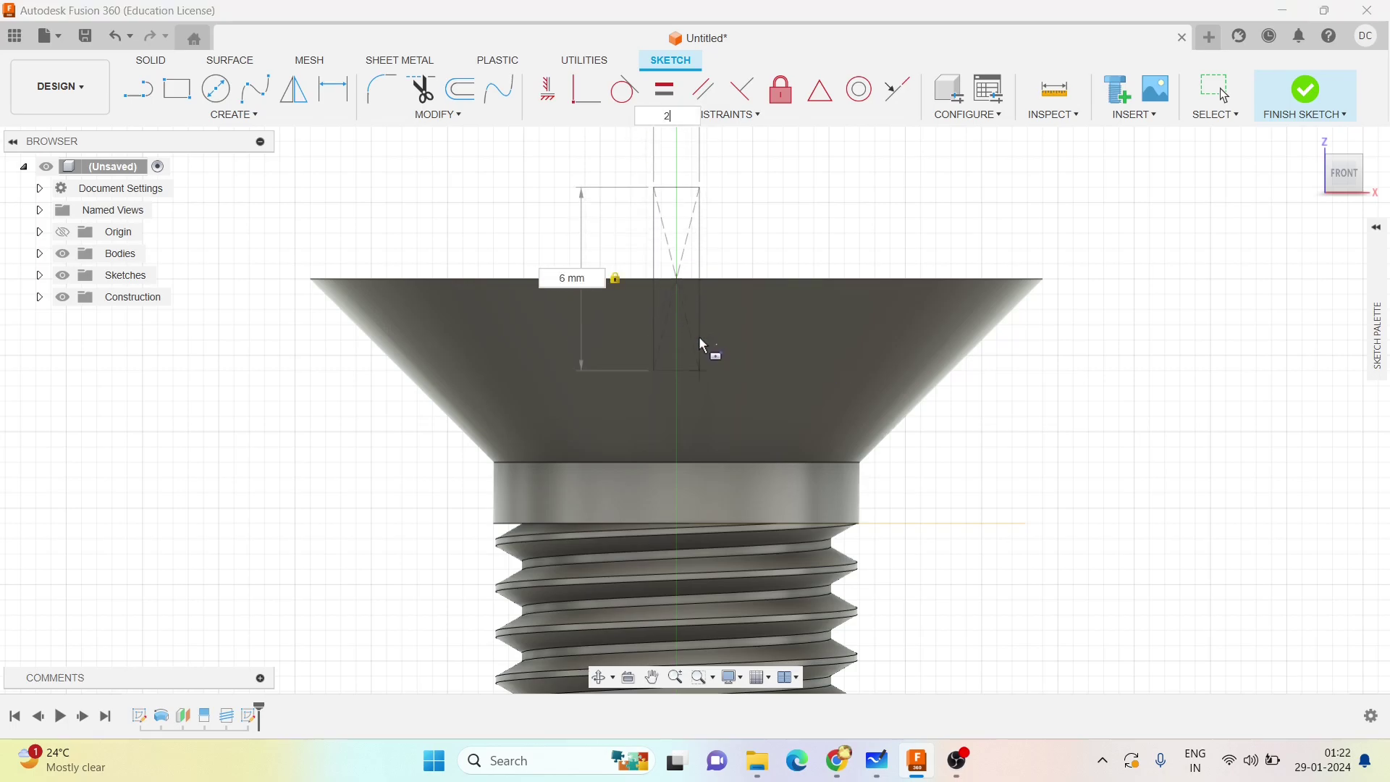
pyautogui.press('Tab')
pyautogui.press('Return')
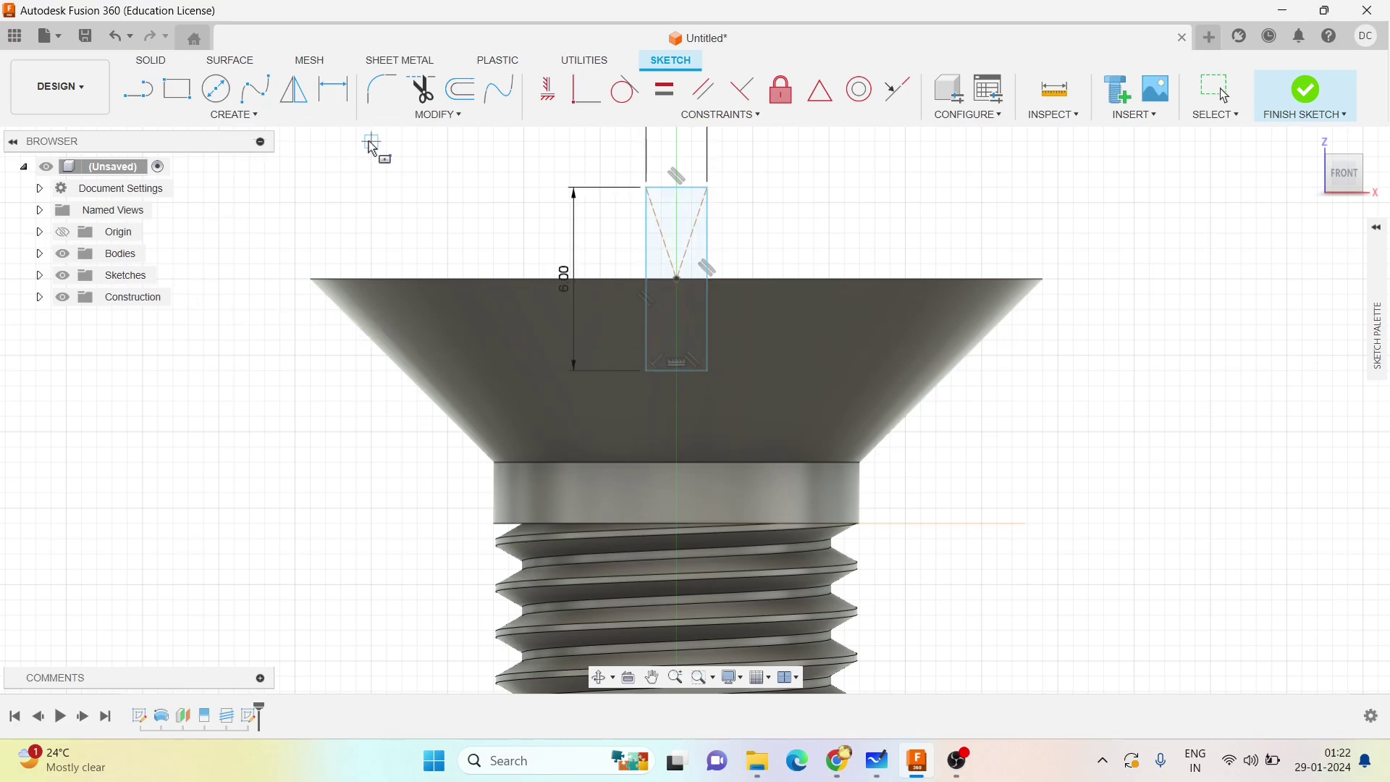
# Dimension the rectangle's 2.00 width and its height from the centre point.
pyautogui.click(333, 89)
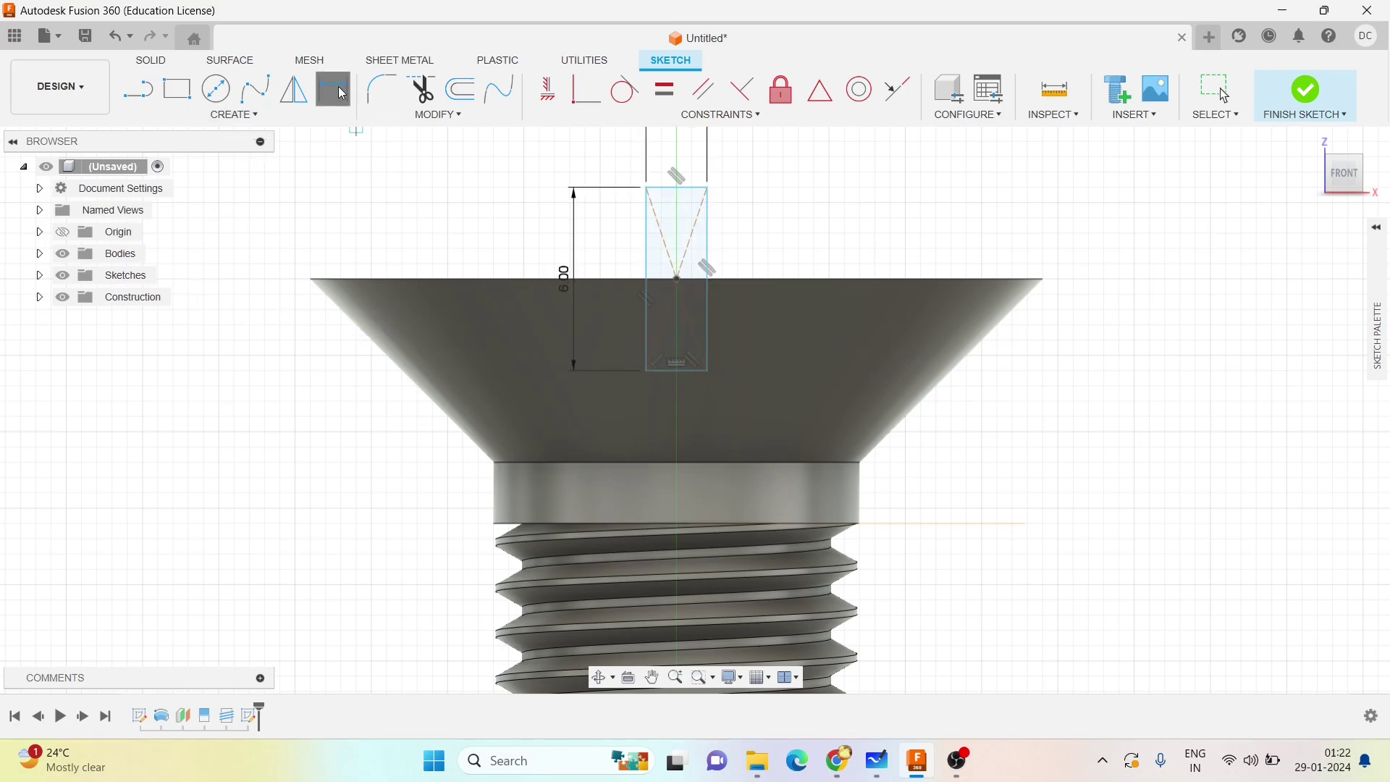
pyautogui.click(676, 371)
pyautogui.click(672, 394)
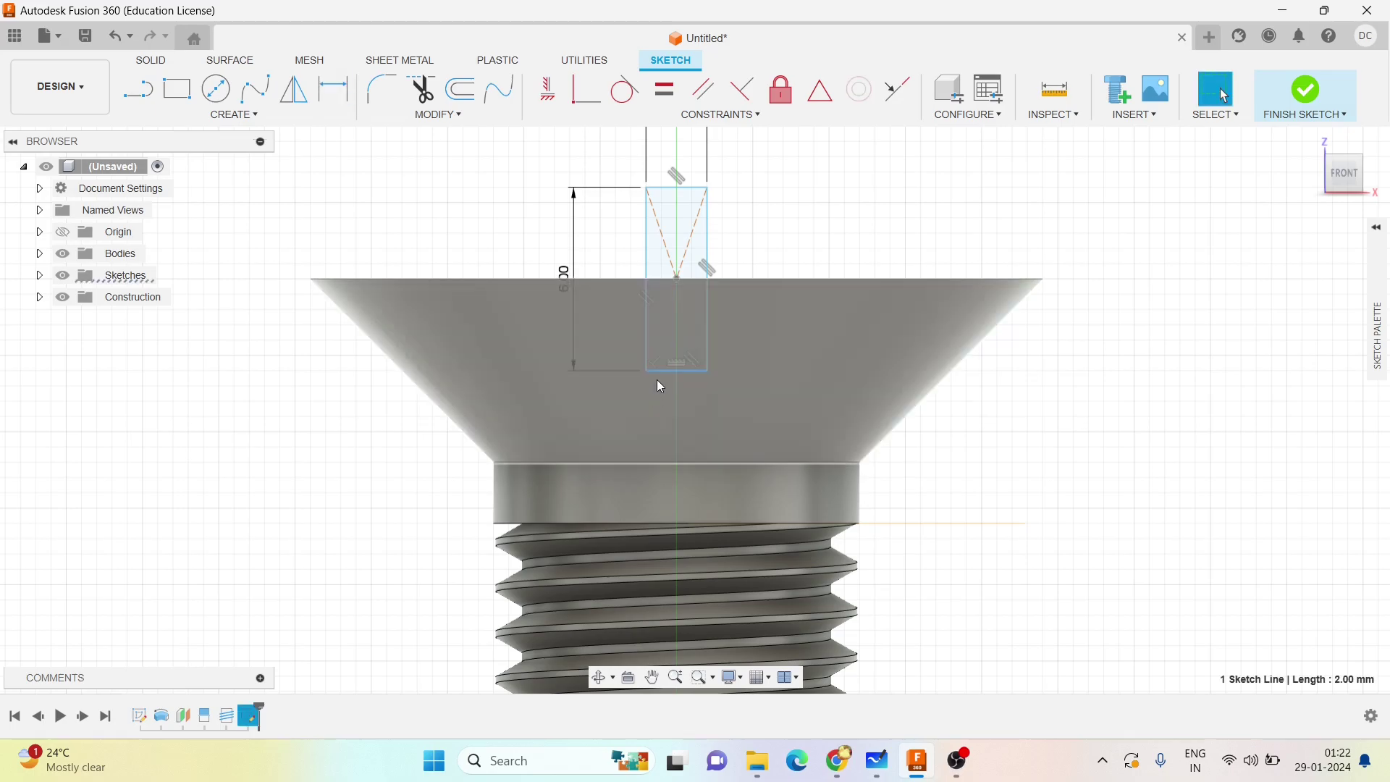
pyautogui.moveTo(657, 380); pyautogui.dragTo(724, 464, button='middle')
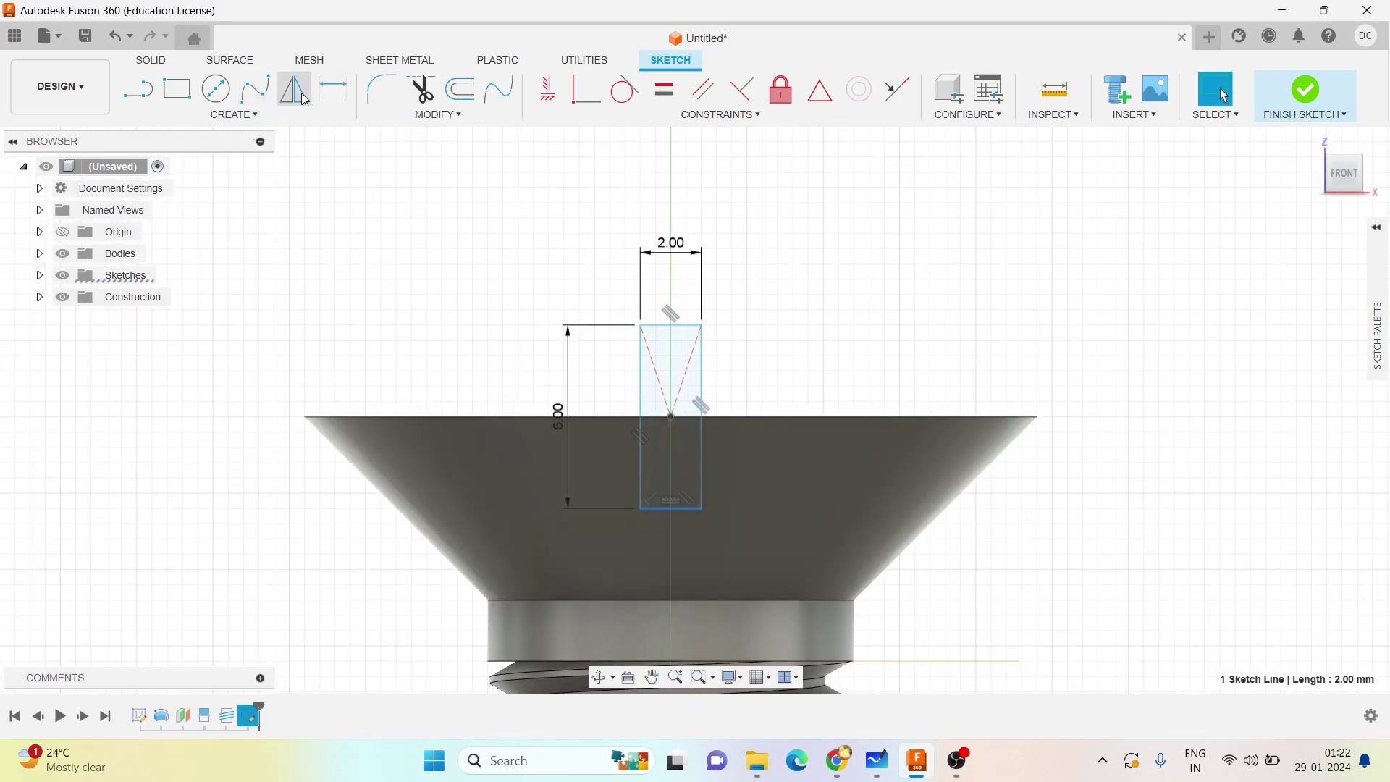
pyautogui.click(334, 89)
pyautogui.click(671, 419)
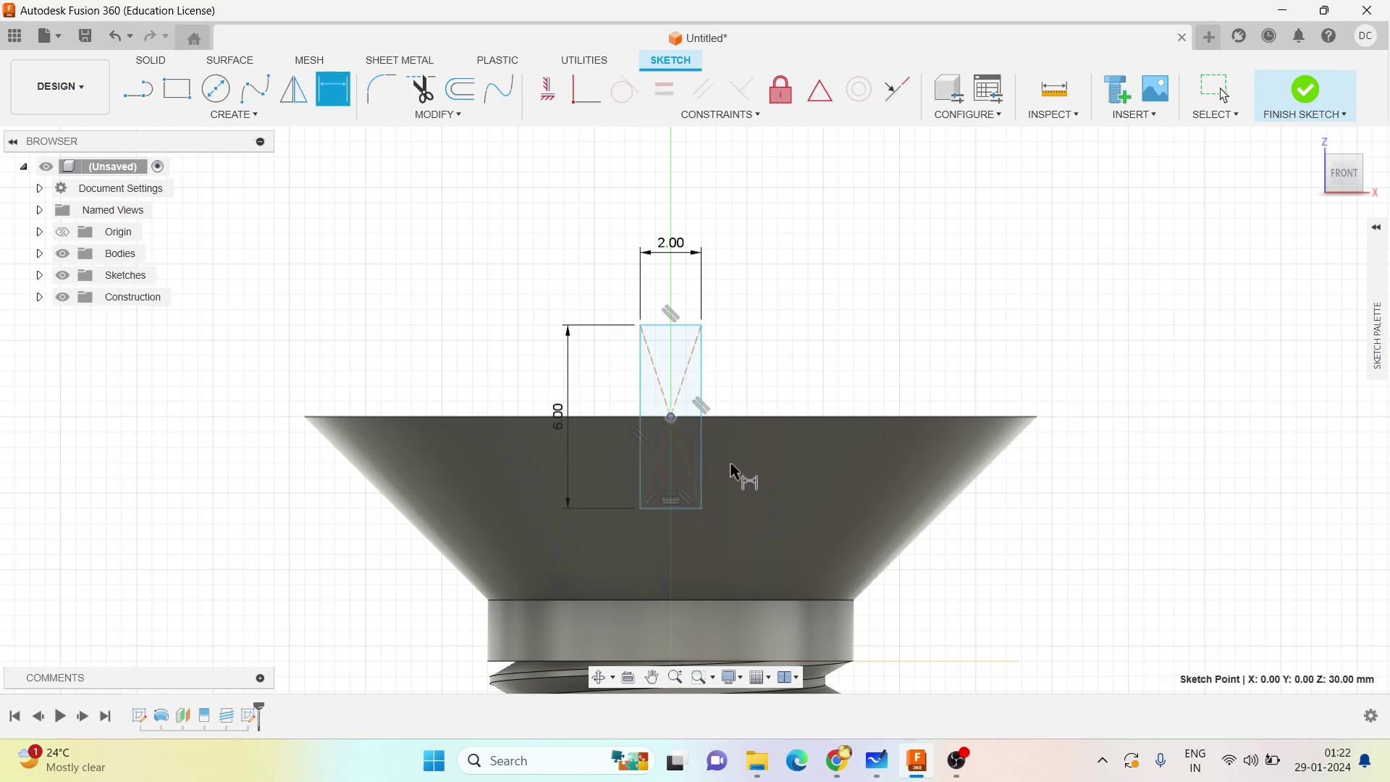
pyautogui.click(691, 509)
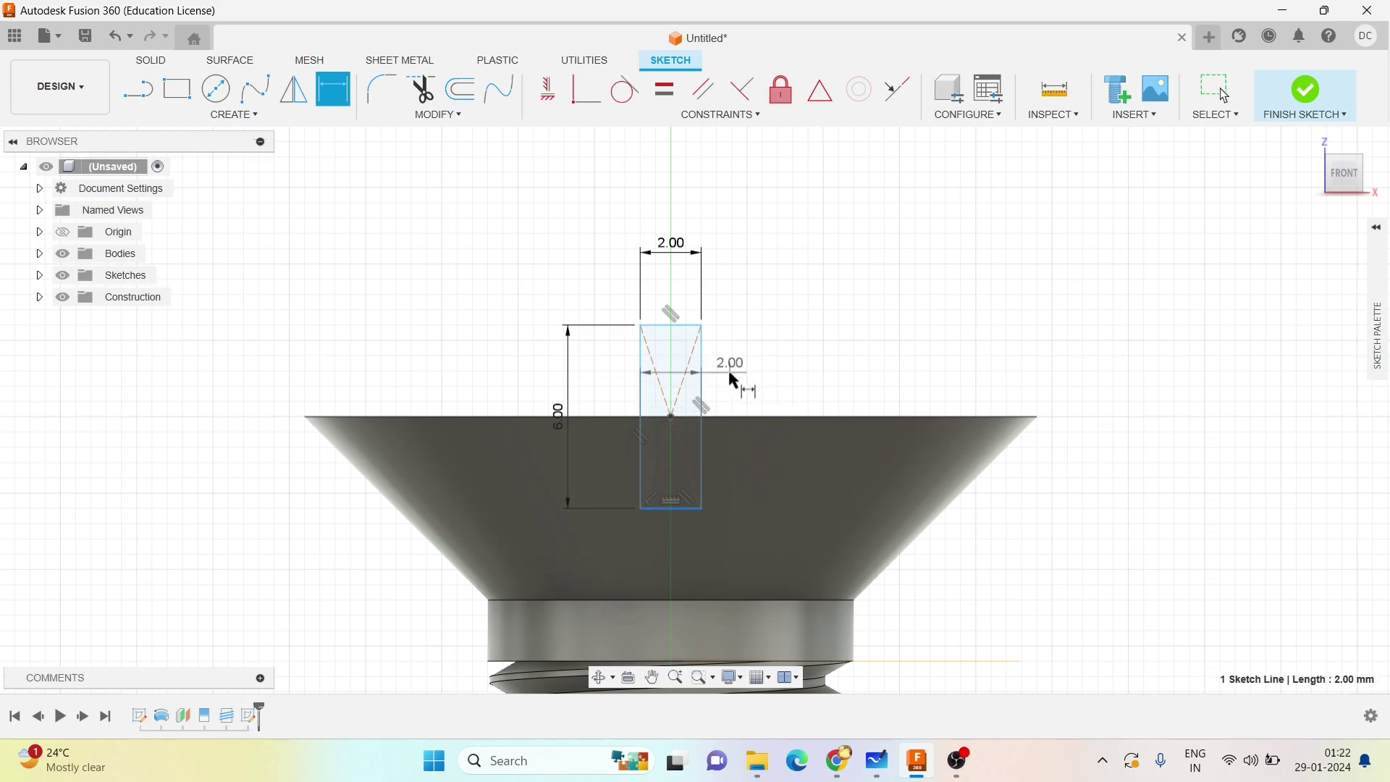
pyautogui.press('Escape')
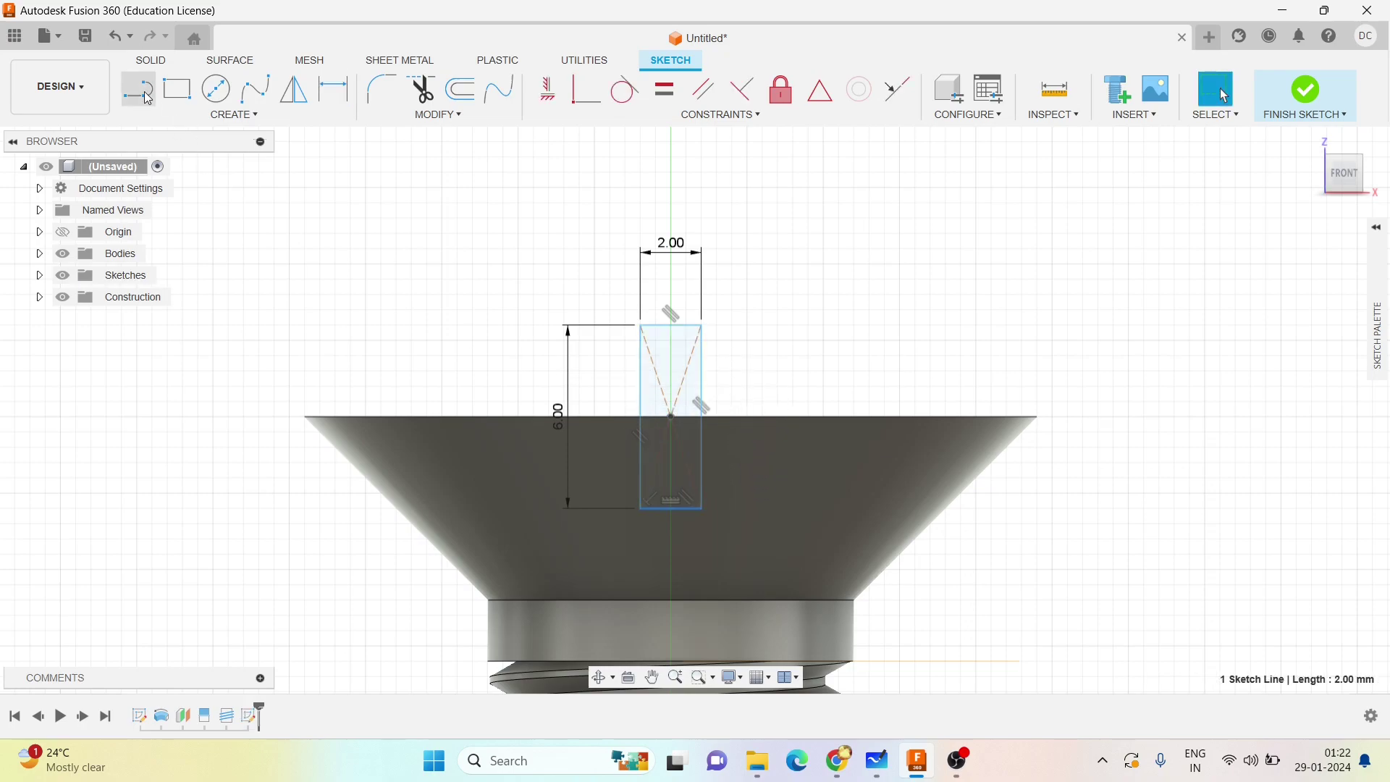
# Finish the slot sketch and set up a Two Sides, Cut extrusion of the rectangle.
pyautogui.click(1303, 93)
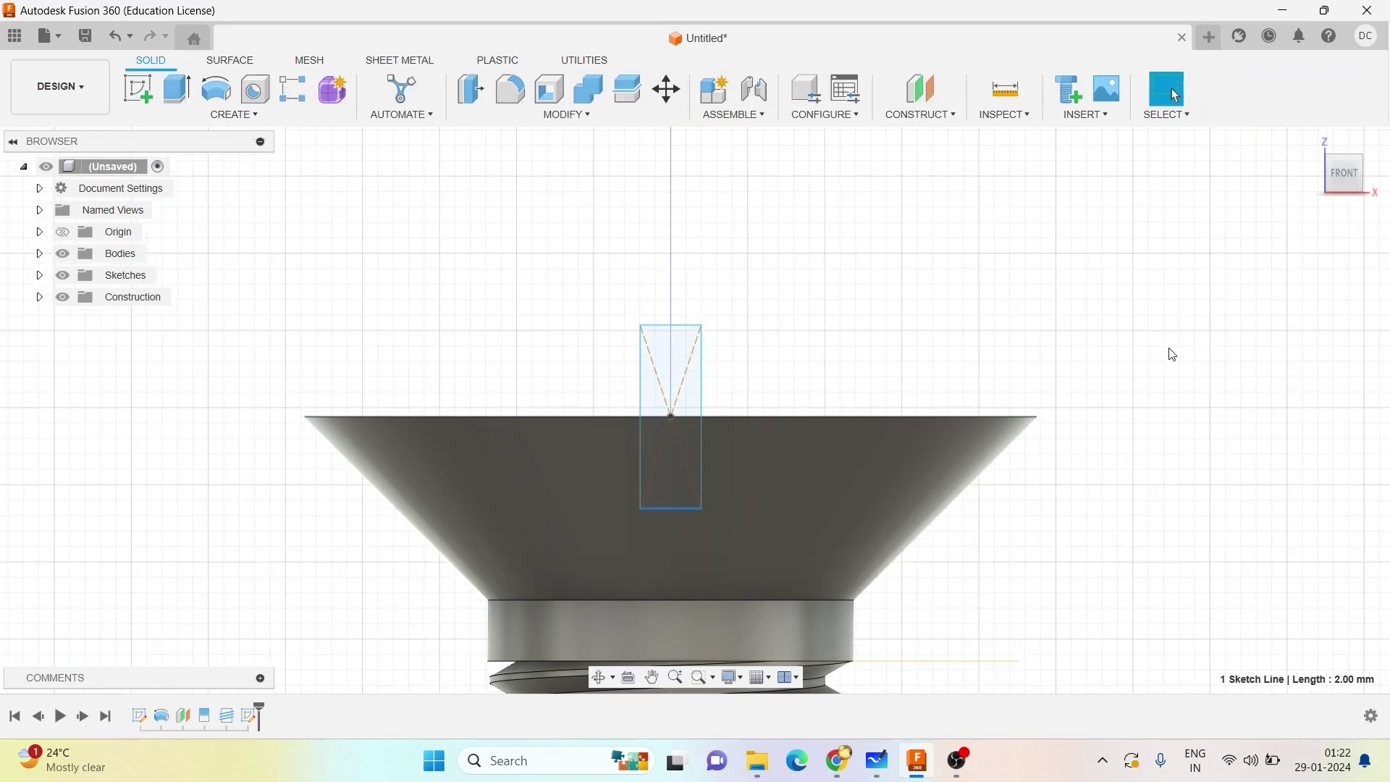
pyautogui.keyDown('shift'); pyautogui.moveTo(1144, 351); pyautogui.dragTo(1101, 389, button='middle'); pyautogui.keyUp('shift')
pyautogui.scroll(-5, 1182, 370)
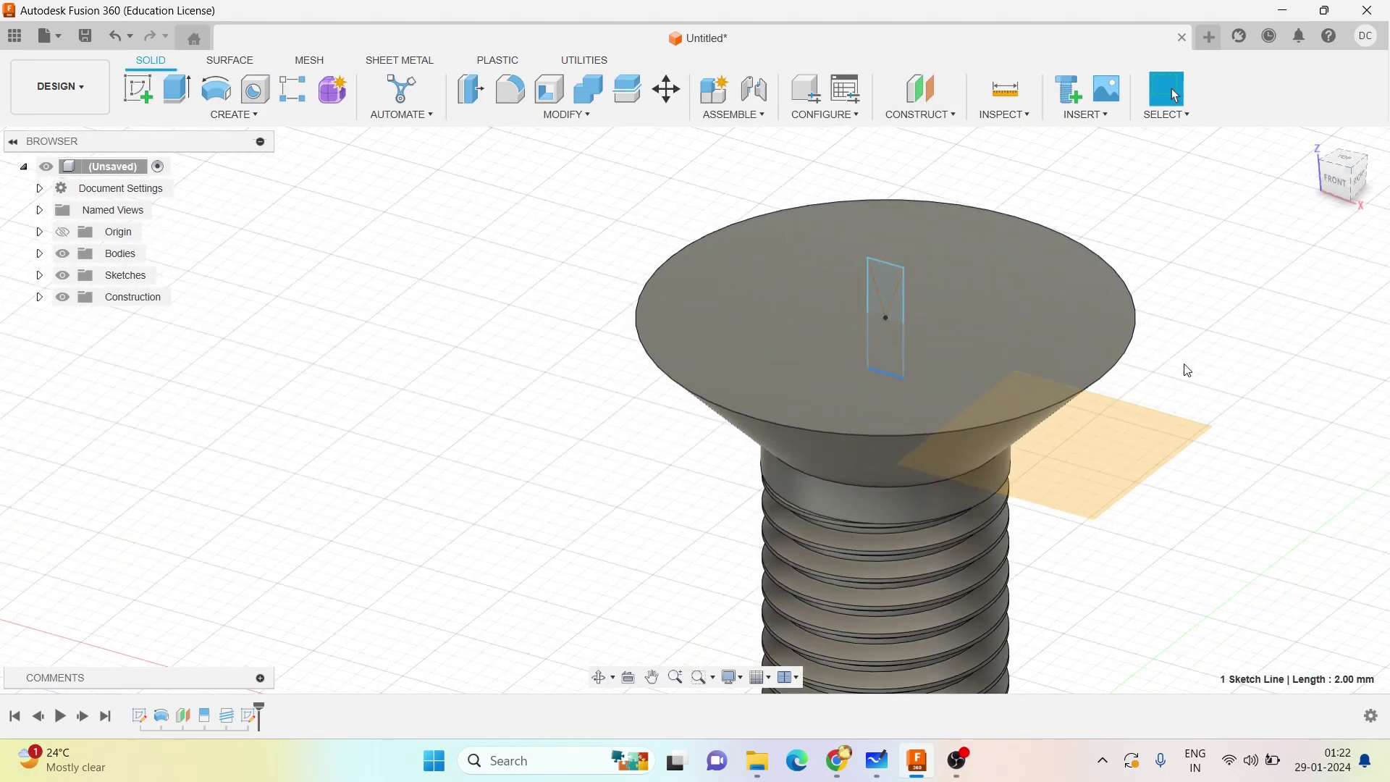
pyautogui.click(174, 92)
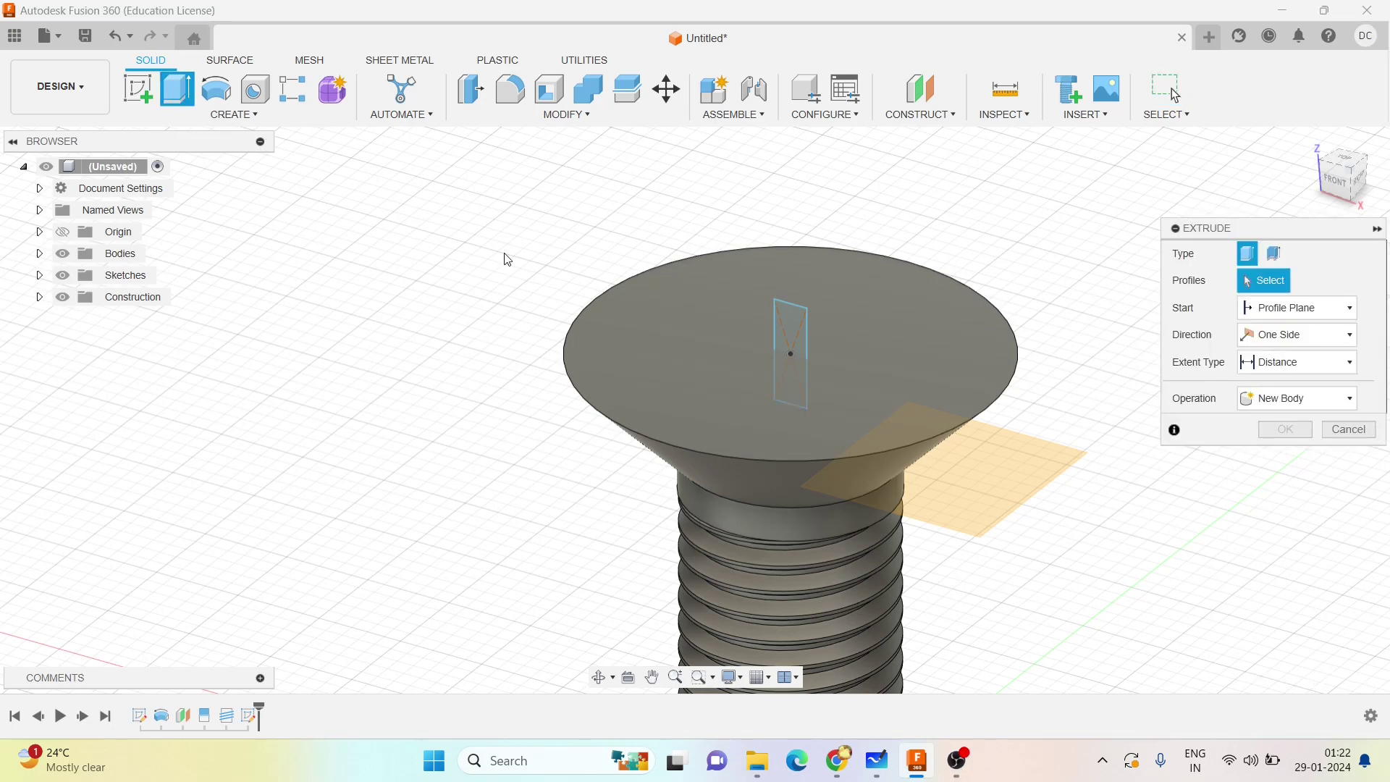
pyautogui.click(784, 319)
pyautogui.click(1304, 334)
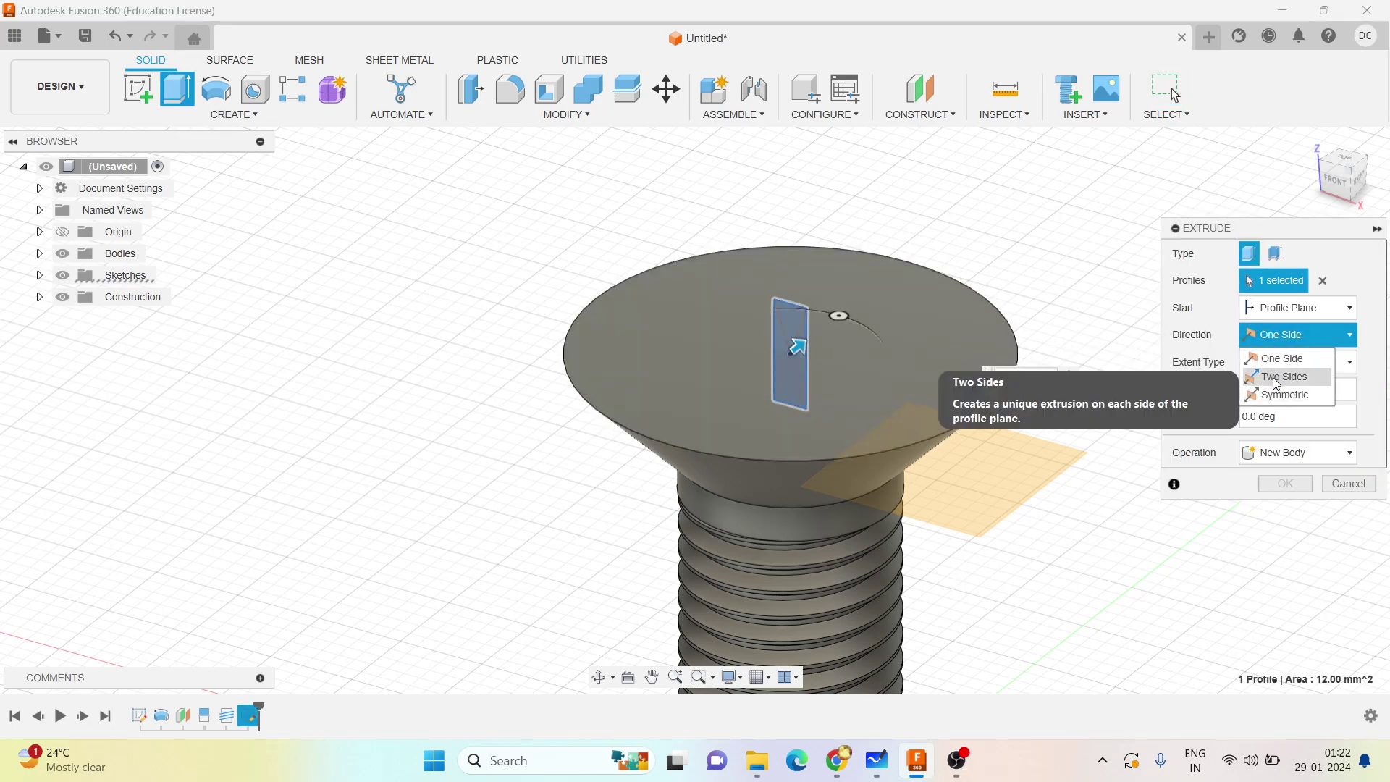
pyautogui.click(1278, 378)
pyautogui.click(1275, 607)
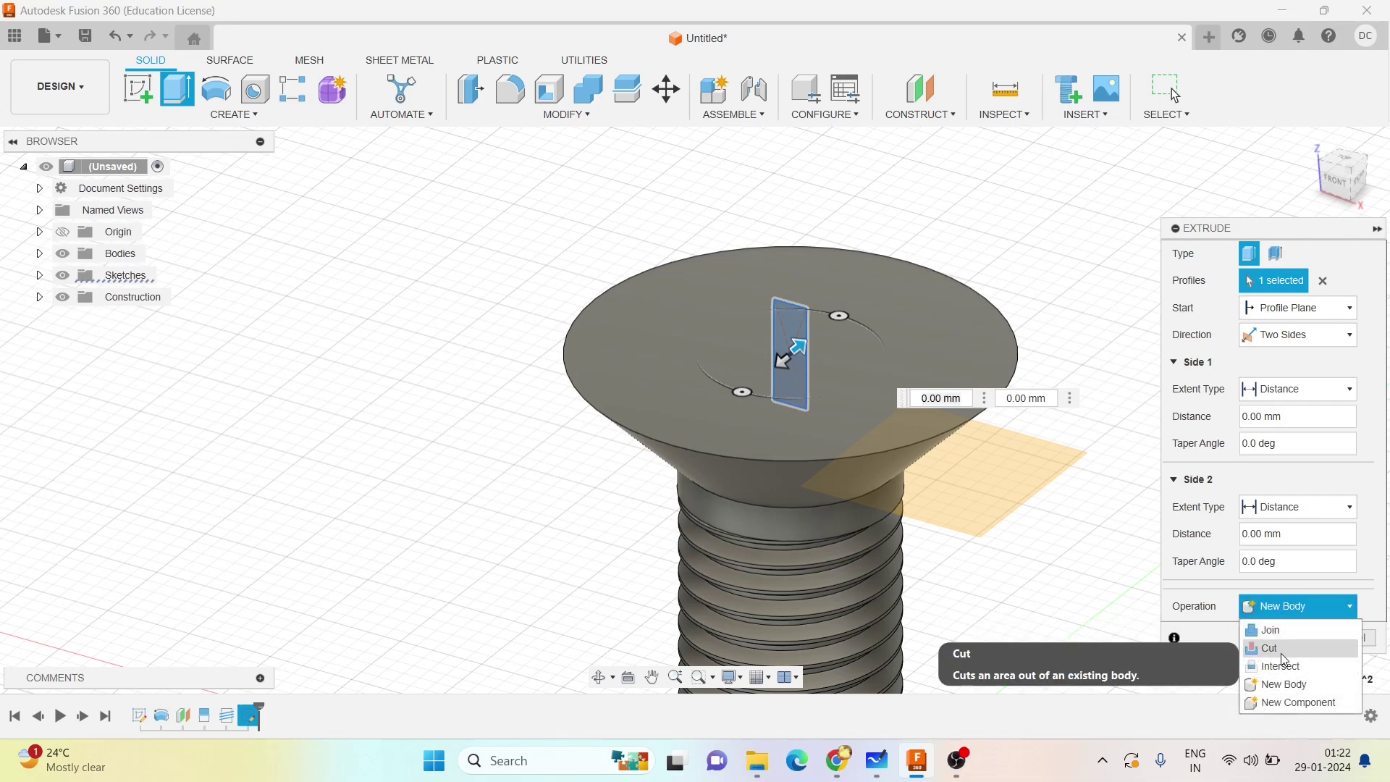
pyautogui.click(1281, 653)
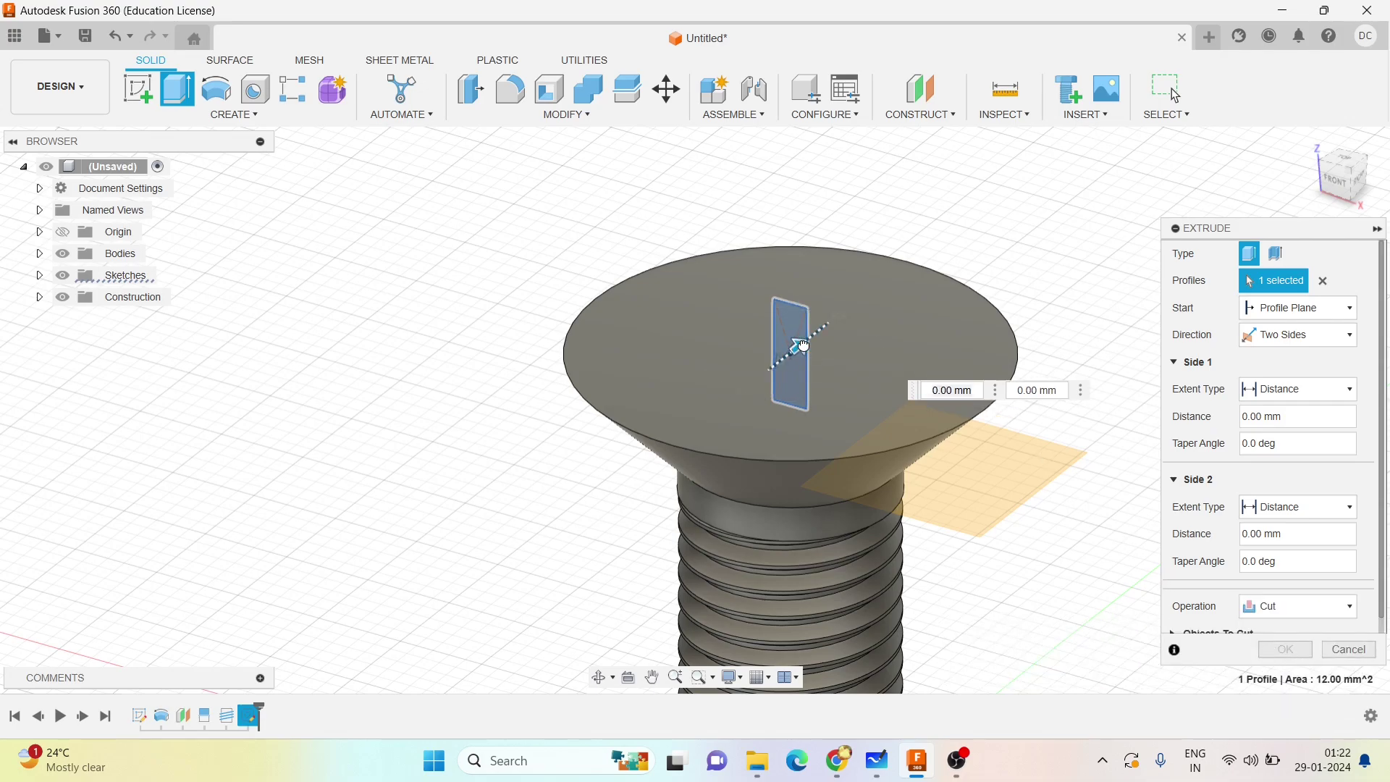
# Extend the cut through both sides of the head and confirm the slot.
pyautogui.moveTo(804, 346); pyautogui.dragTo(936, 239)
pyautogui.moveTo(783, 360); pyautogui.dragTo(572, 507)
pyautogui.click(1285, 650)
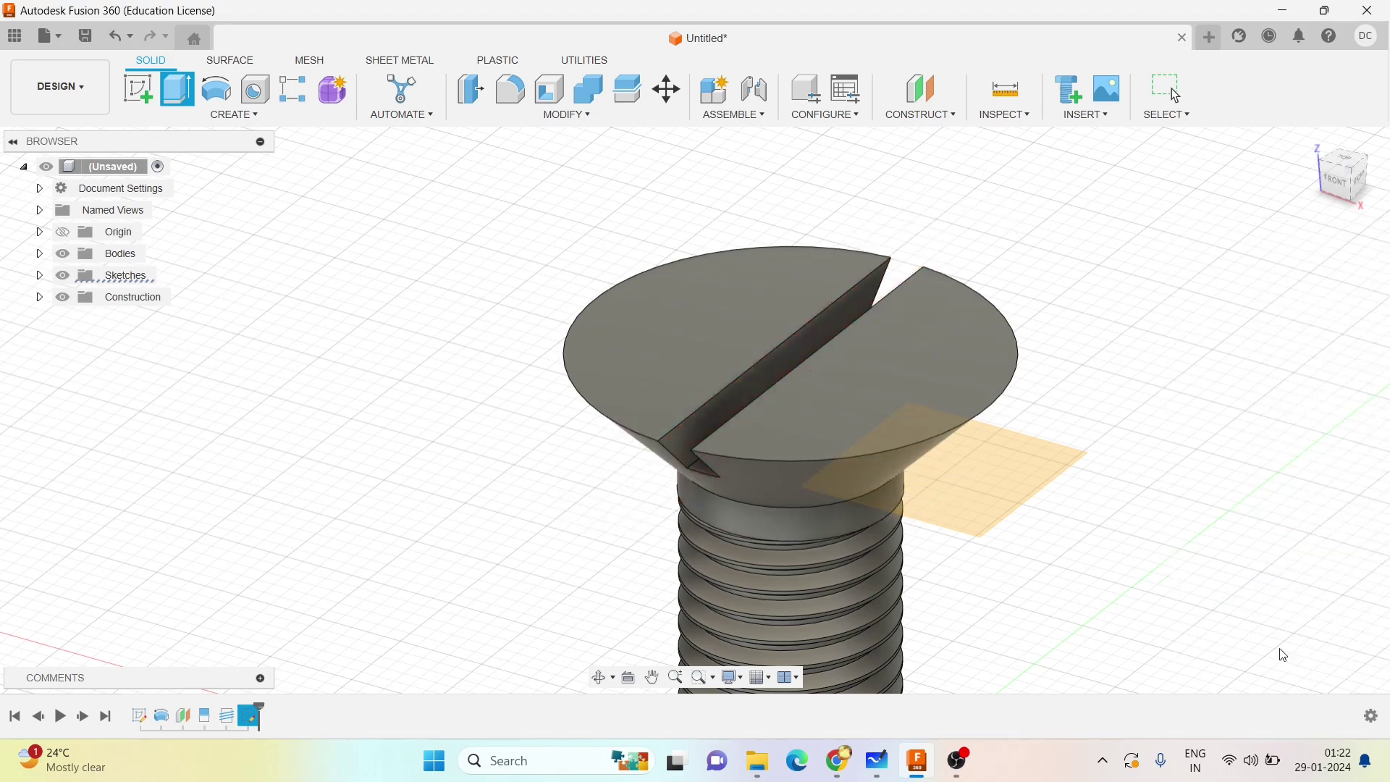
pyautogui.moveTo(1062, 519); pyautogui.dragTo(863, 351, button='middle')
pyautogui.scroll(-5, 838, 447)
pyautogui.moveTo(838, 447)
pyautogui.mouseDown(button='middle')
pyautogui.moveTo(898, 374)
pyautogui.moveTo(826, 442)
pyautogui.mouseUp(button='middle')
# Assign Steel, Mild from the Physical Material library to the screw and close the library.
pyautogui.click(592, 117)
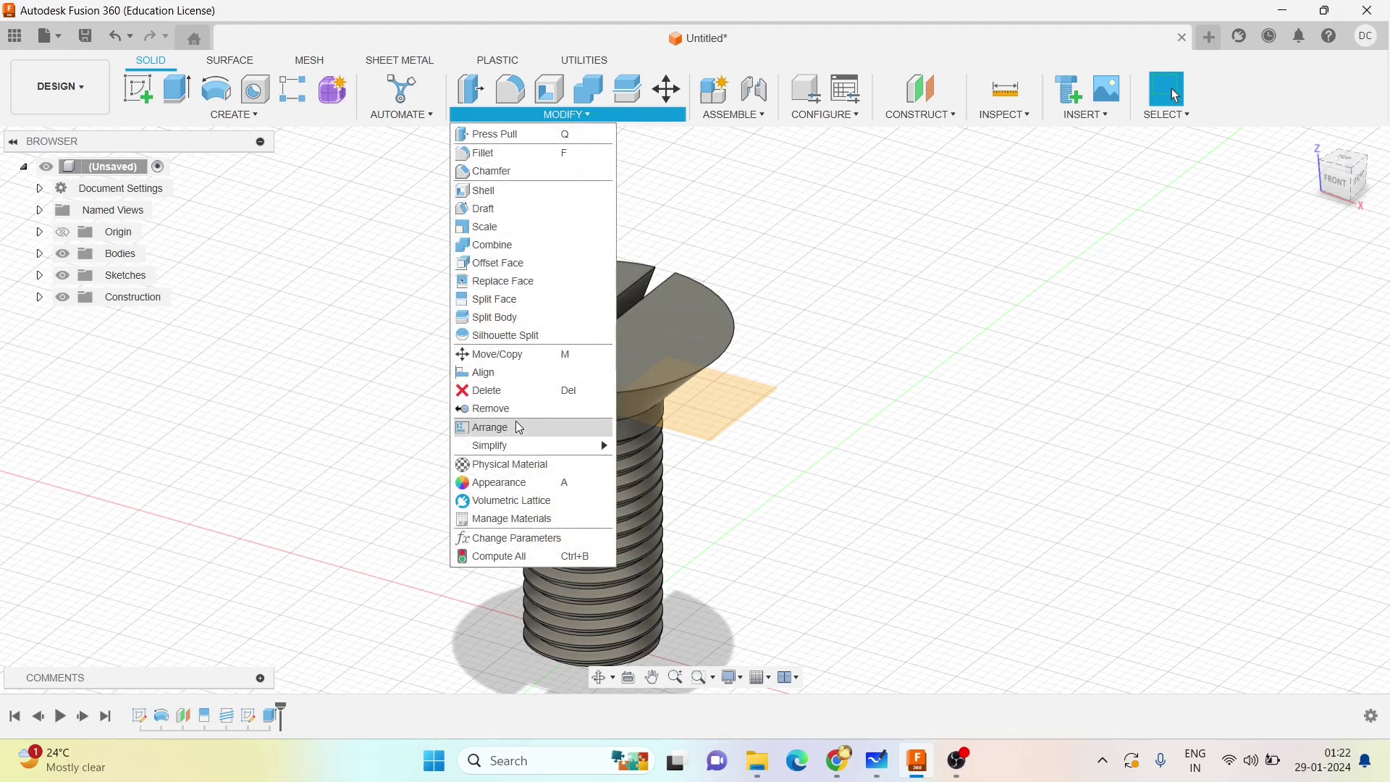
pyautogui.click(514, 465)
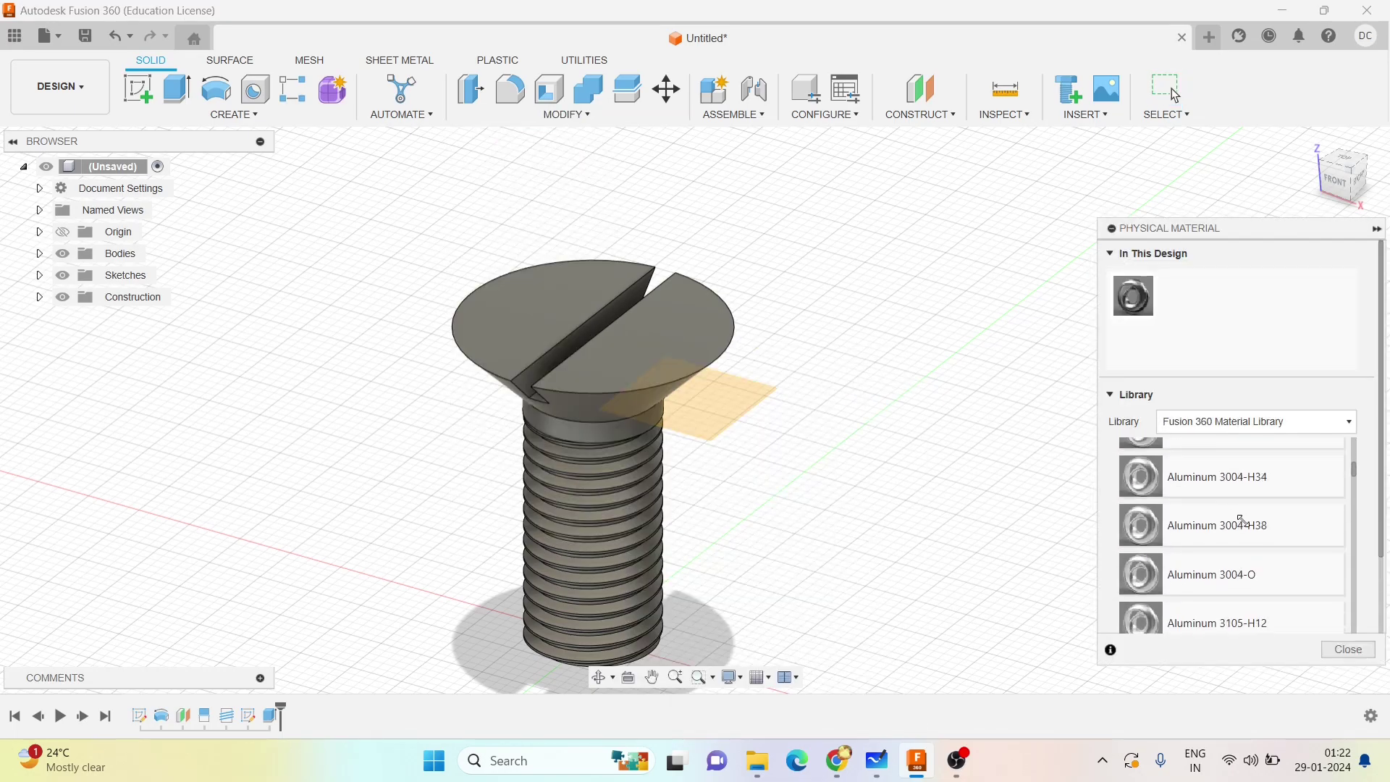
pyautogui.moveTo(1359, 471); pyautogui.dragTo(1346, 597)
pyautogui.scroll(-15, 1251, 543)
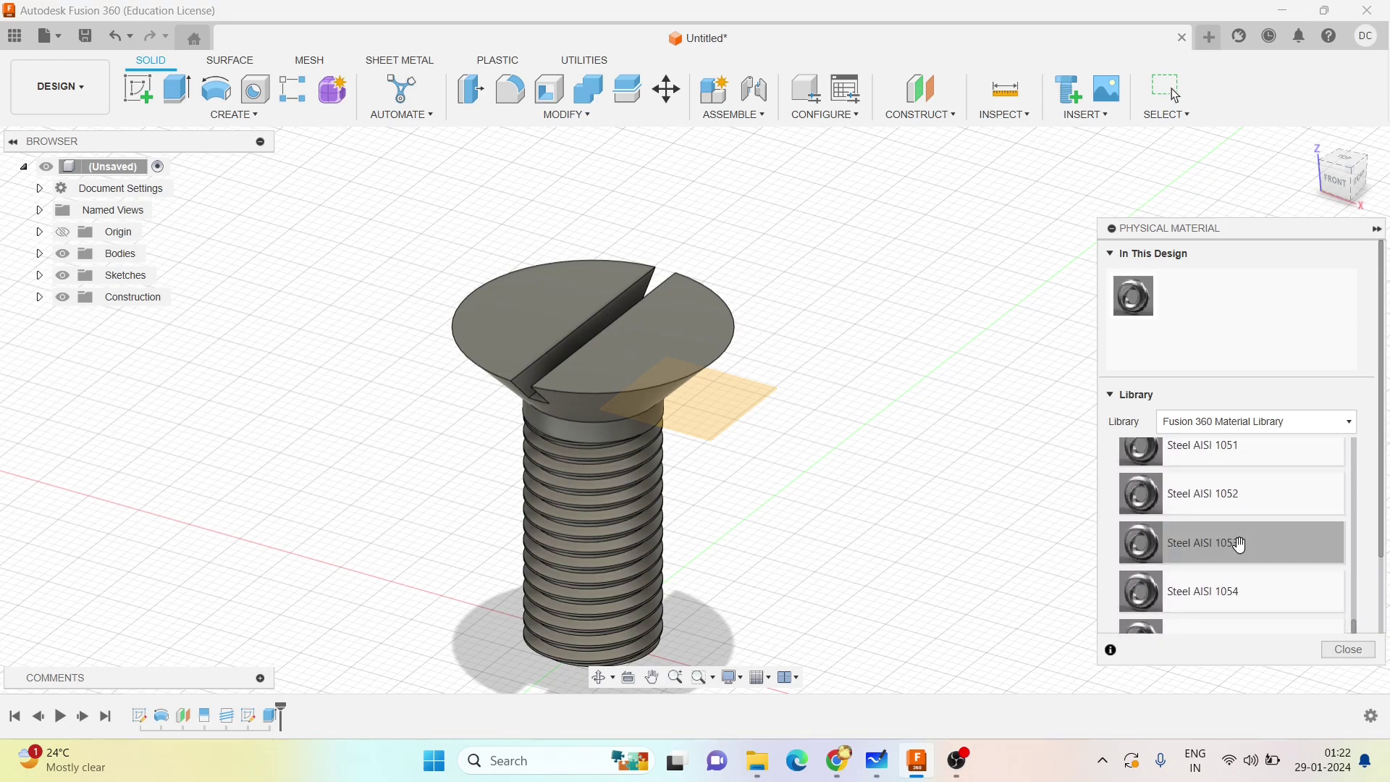
pyautogui.scroll(-15, 1229, 553)
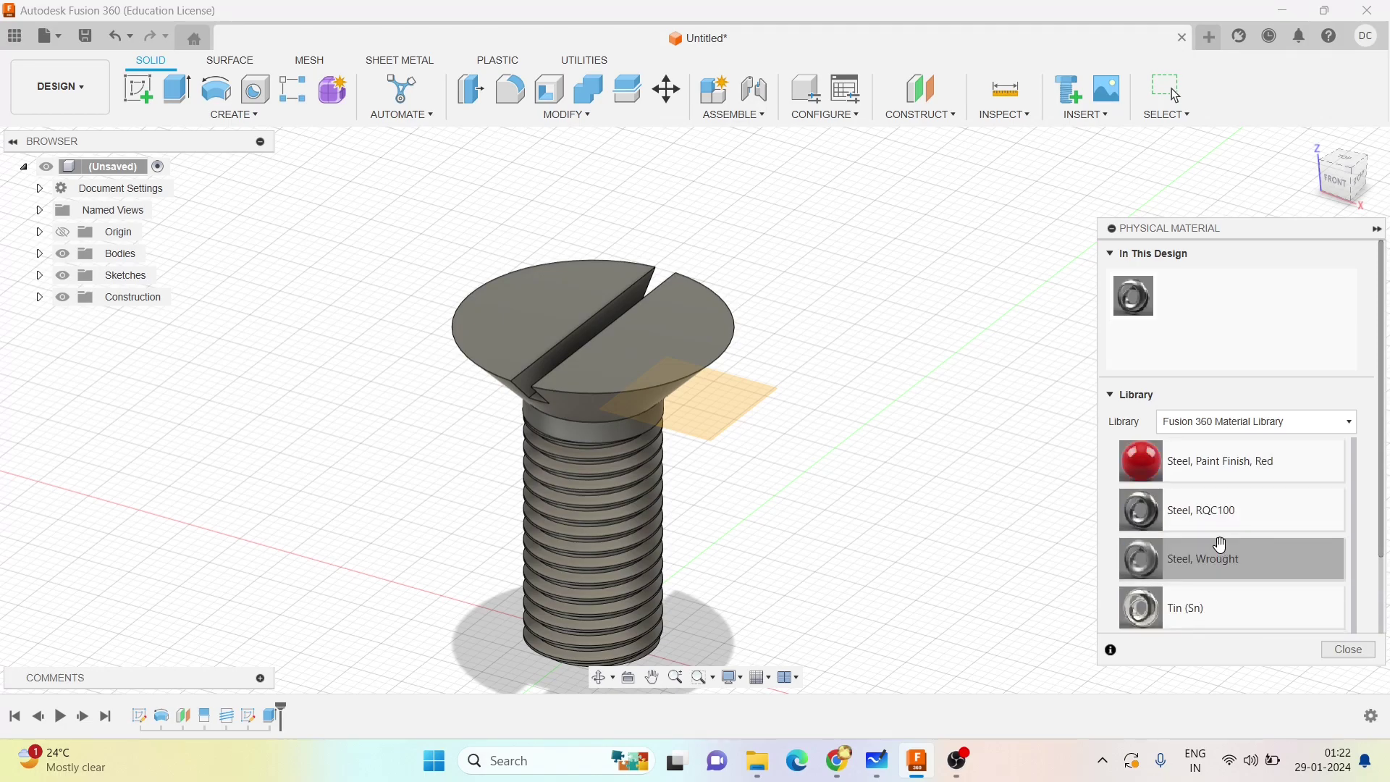
pyautogui.scroll(-5, 1216, 471)
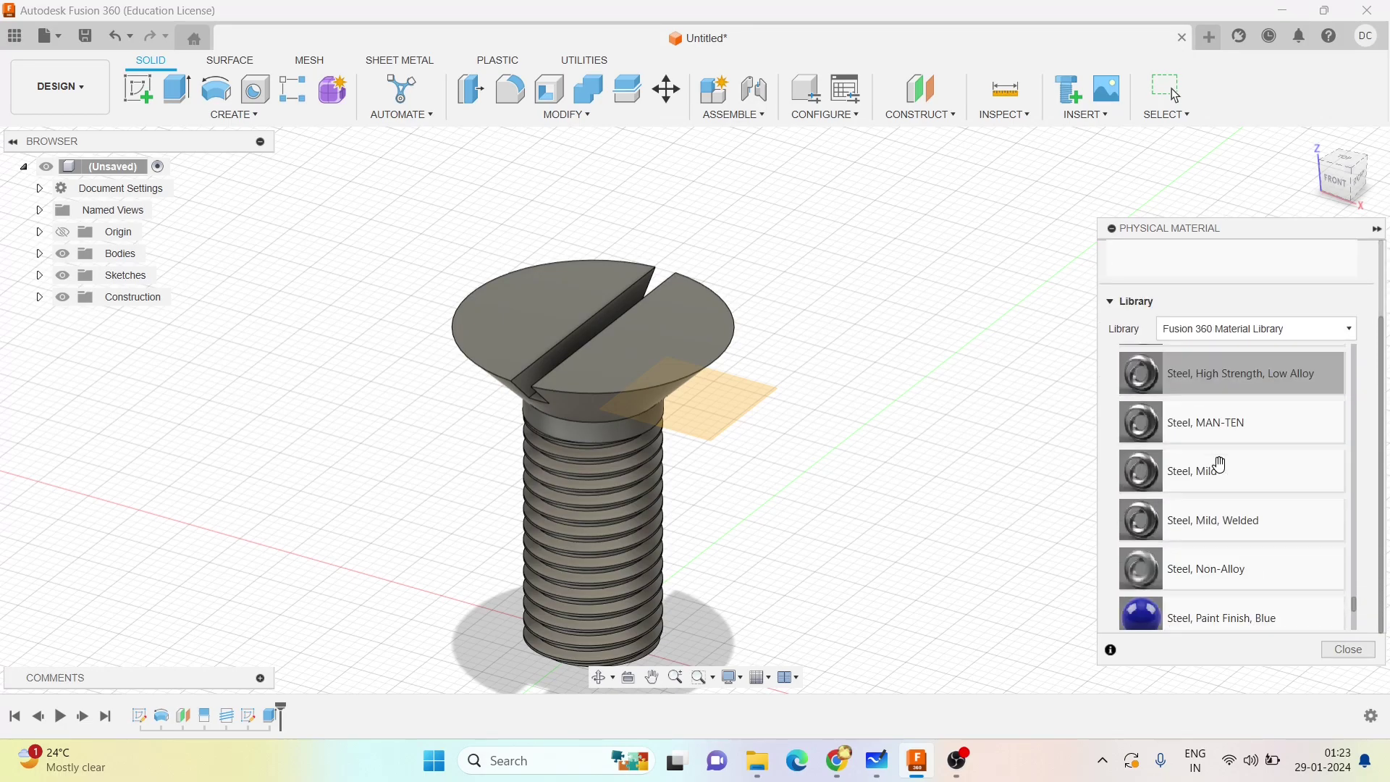
pyautogui.moveTo(1214, 469); pyautogui.dragTo(630, 383)
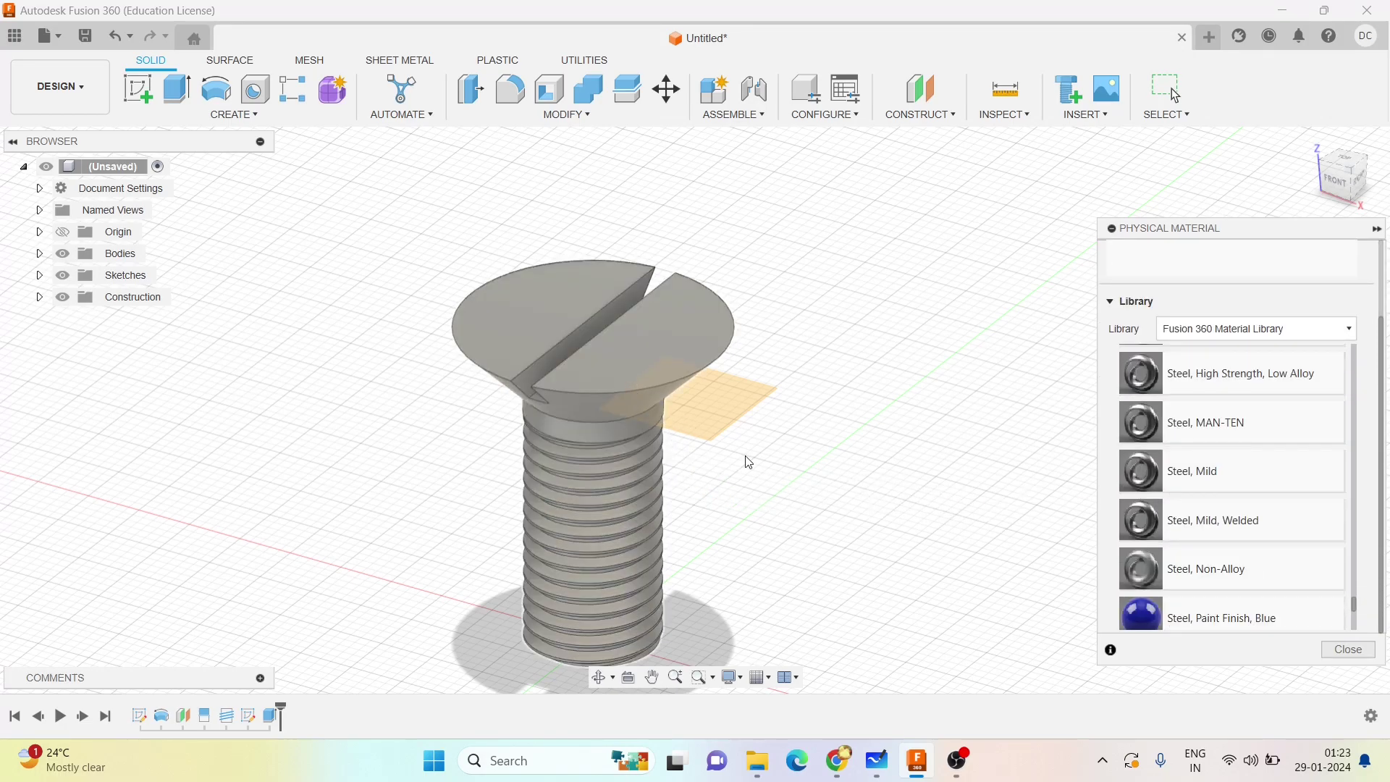
pyautogui.click(1336, 649)
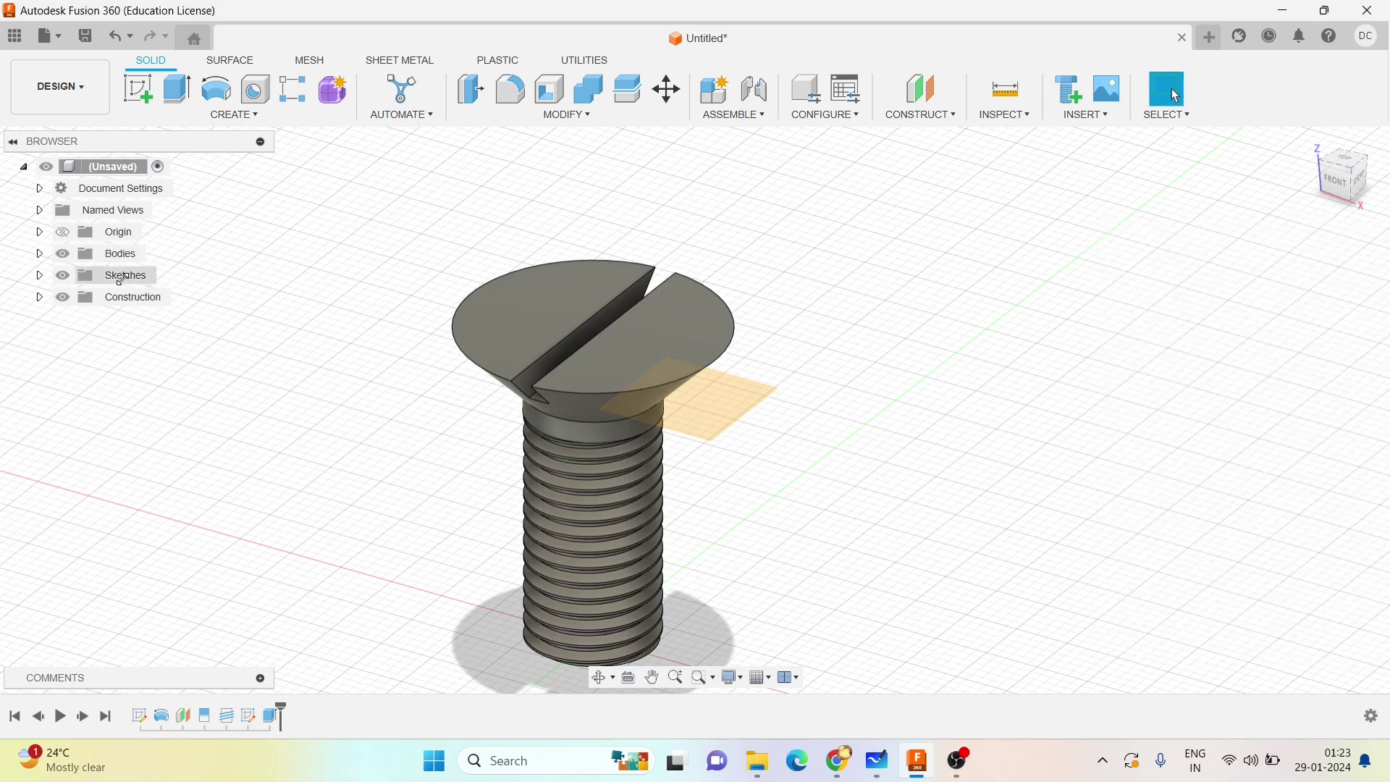
# Create a component from the screw body and rename Component1 to 'CSK Screw'.
pyautogui.click(116, 254)
pyautogui.rightClick(124, 257)
pyautogui.click(189, 270)
pyautogui.rightClick(124, 298)
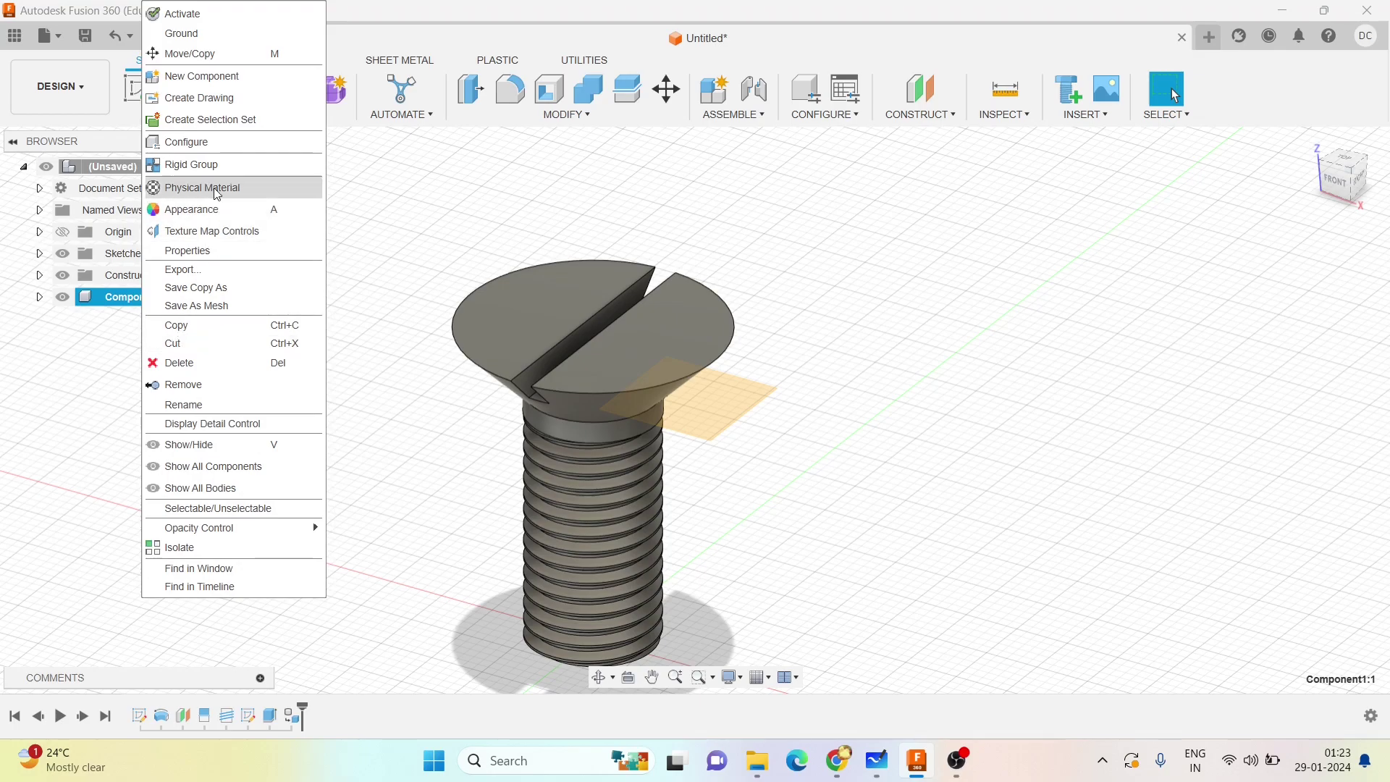
pyautogui.click(204, 404)
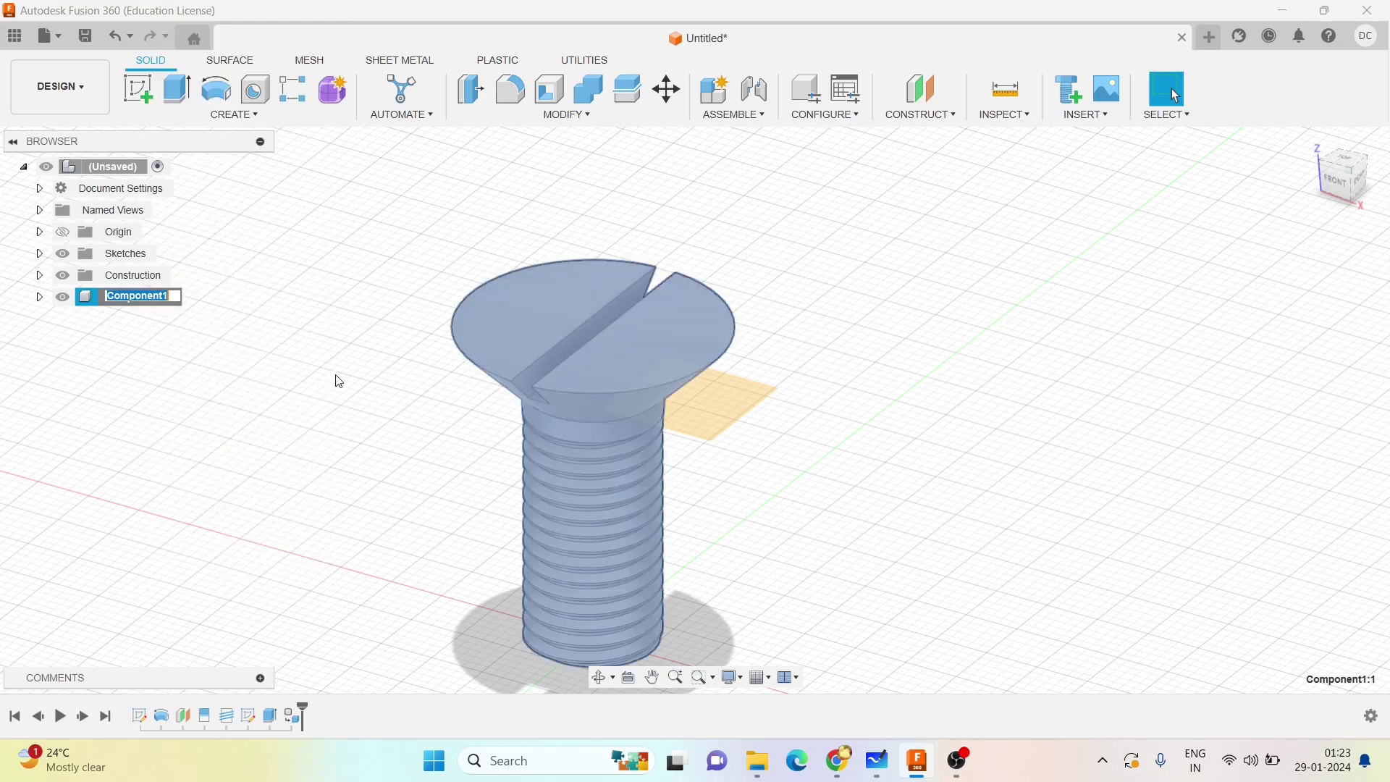
pyautogui.write('CSK Screw')
pyautogui.press('Return')
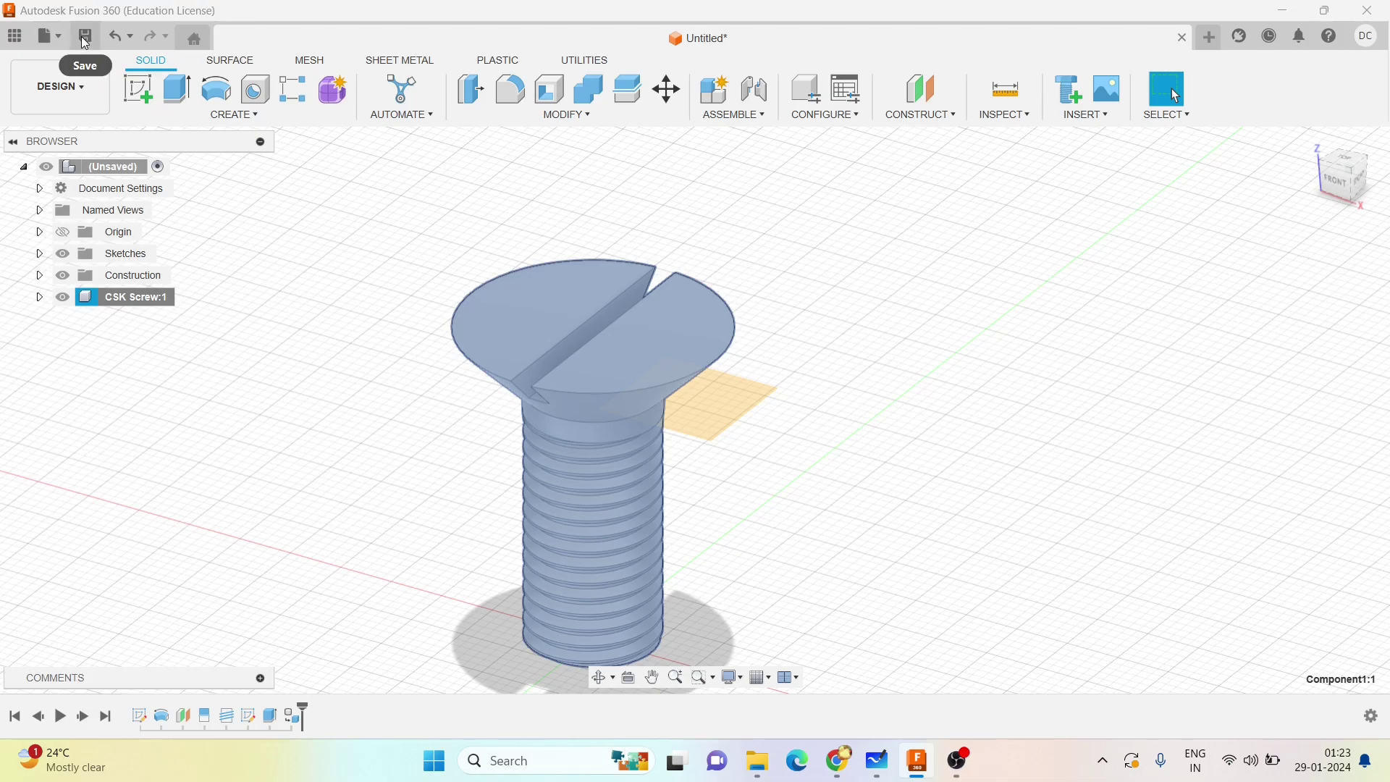
# Save the design as 'CSK Screw' in the Screw Jack Recording project.
pyautogui.click(249, 260)
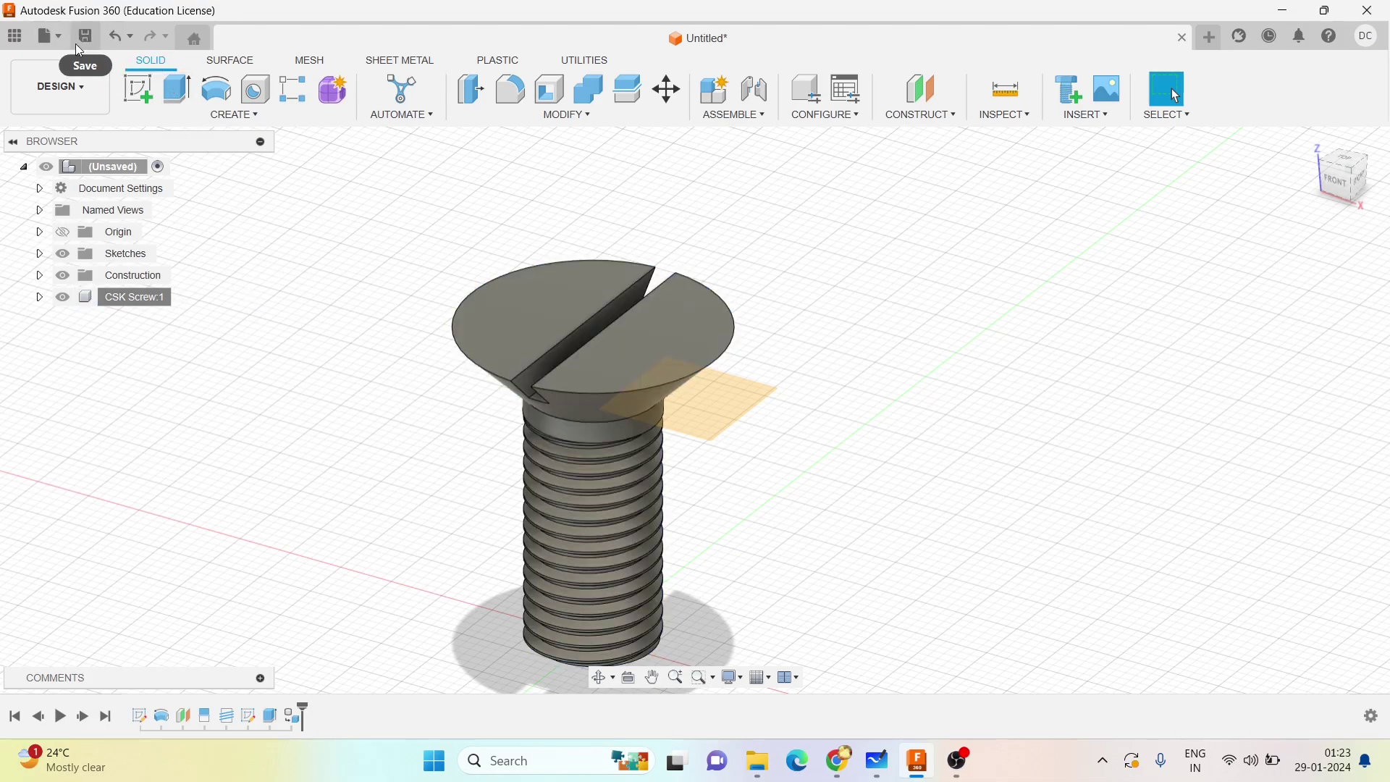
pyautogui.hotkey('ctrl', 's')
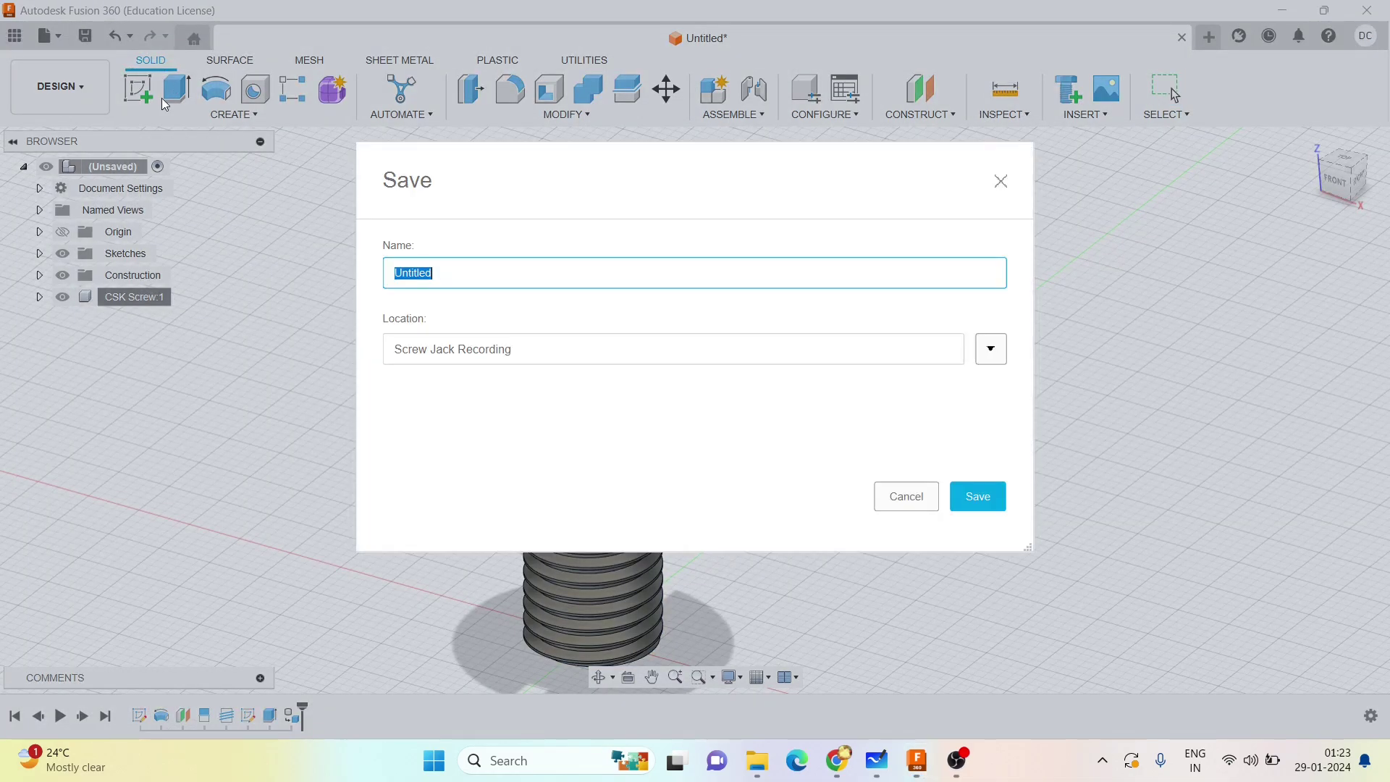
pyautogui.write('CSK Screw')
pyautogui.press('Return')
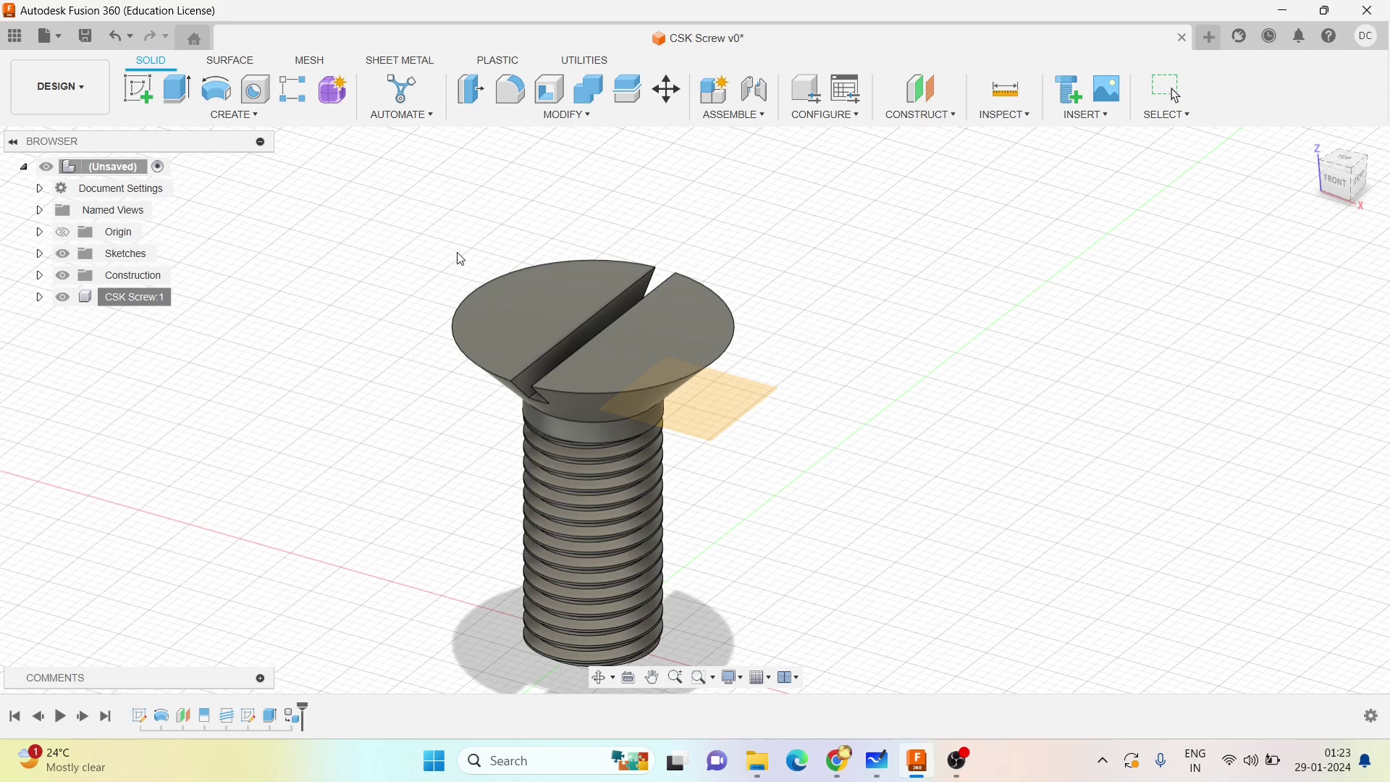